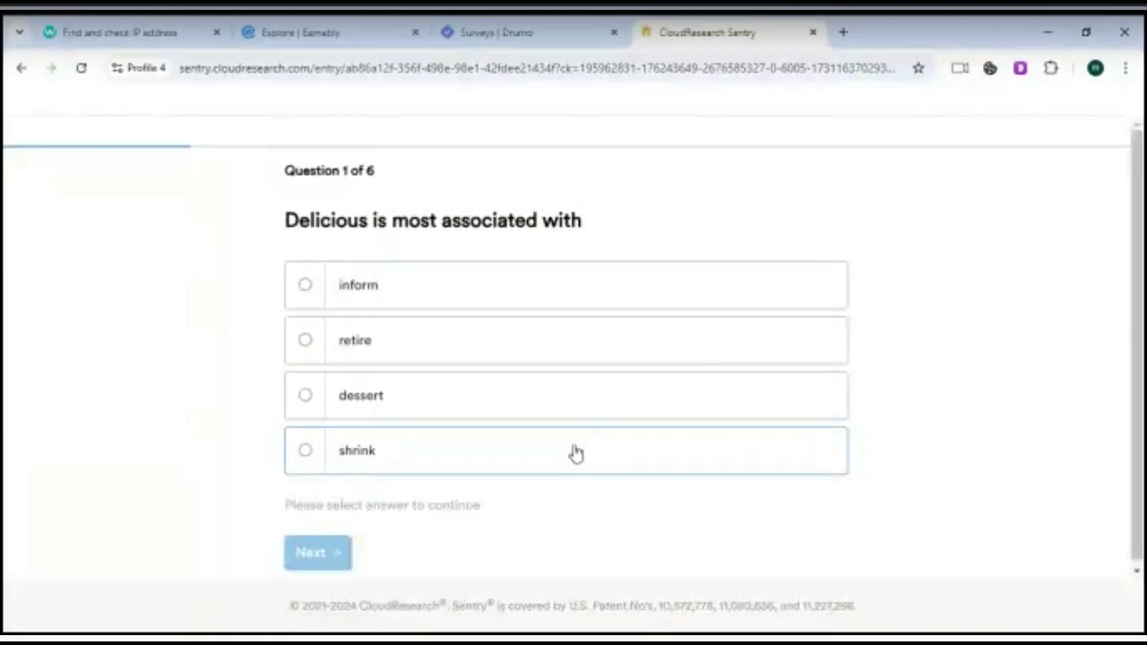
Step: Answer the first three screening questions with dessert for Delicious, No for living in Roscoville, and No for knowing the word specot
{"action": "left_click", "coordinate": [414, 405]}
{"action": "left_click", "coordinate": [327, 563]}
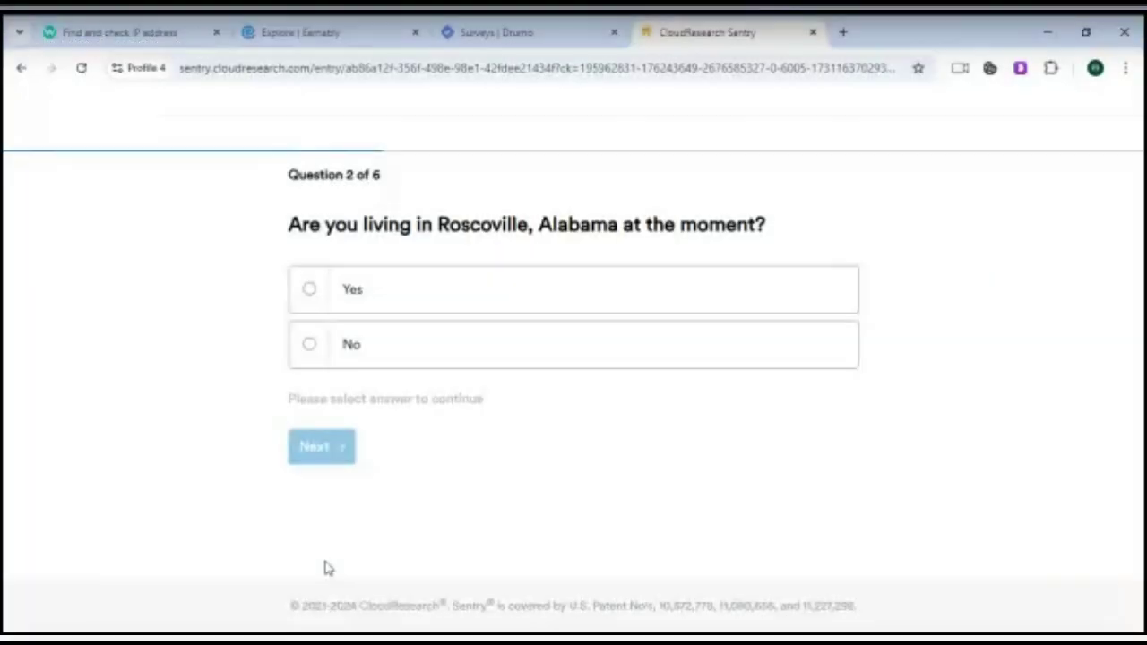
{"action": "left_click", "coordinate": [438, 358]}
{"action": "left_click", "coordinate": [342, 445]}
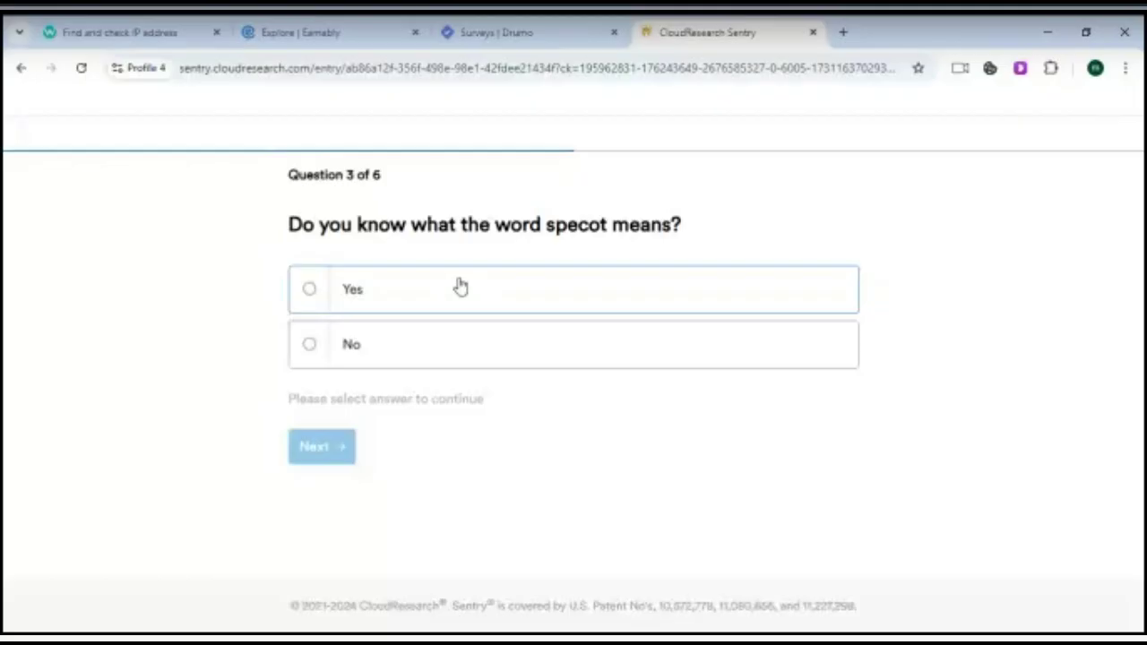
{"action": "left_click", "coordinate": [341, 347]}
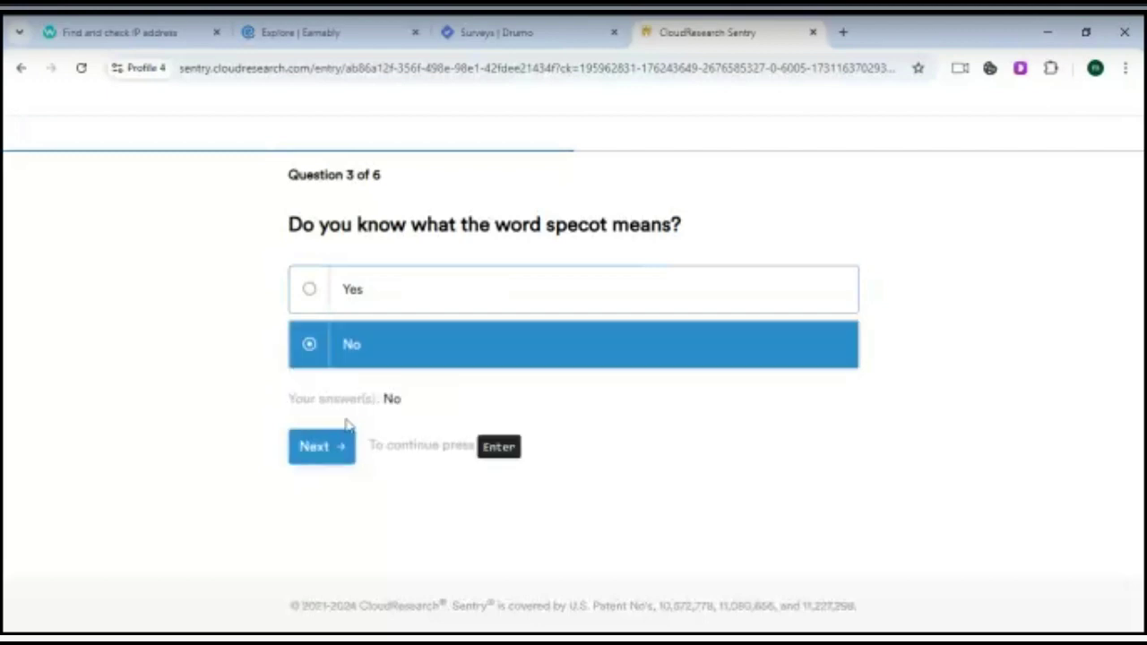
{"action": "left_click", "coordinate": [333, 442]}
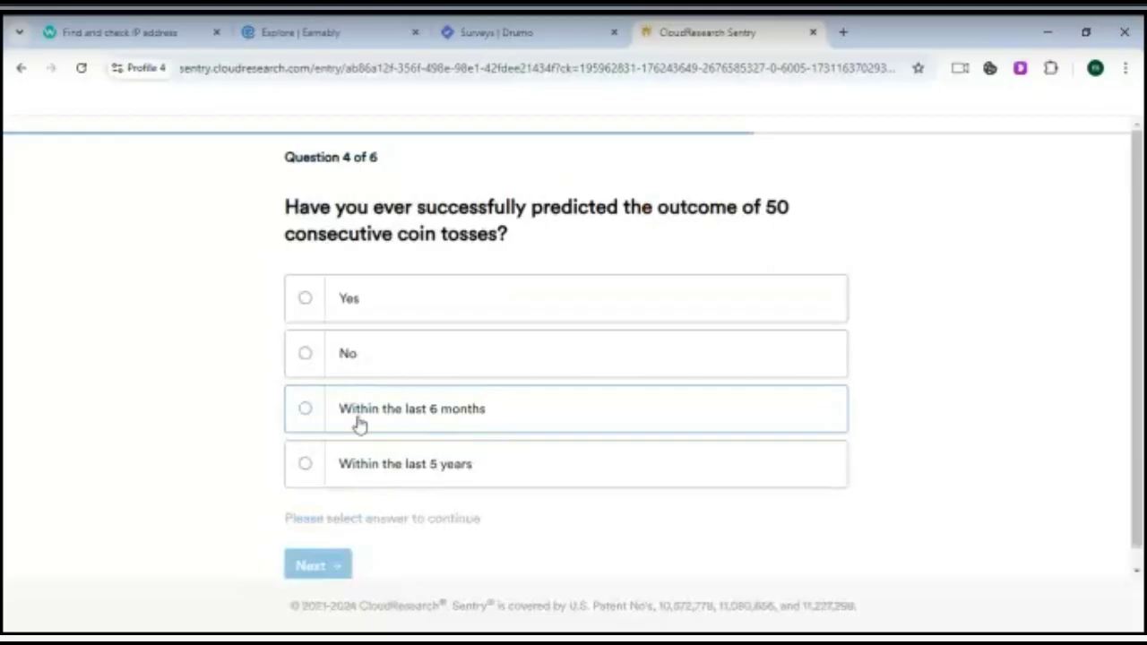
Step: Answer No to the questions about predicting 50 coin tosses and naming every Major League pitcher
{"action": "left_click", "coordinate": [385, 369]}
{"action": "left_click", "coordinate": [334, 566]}
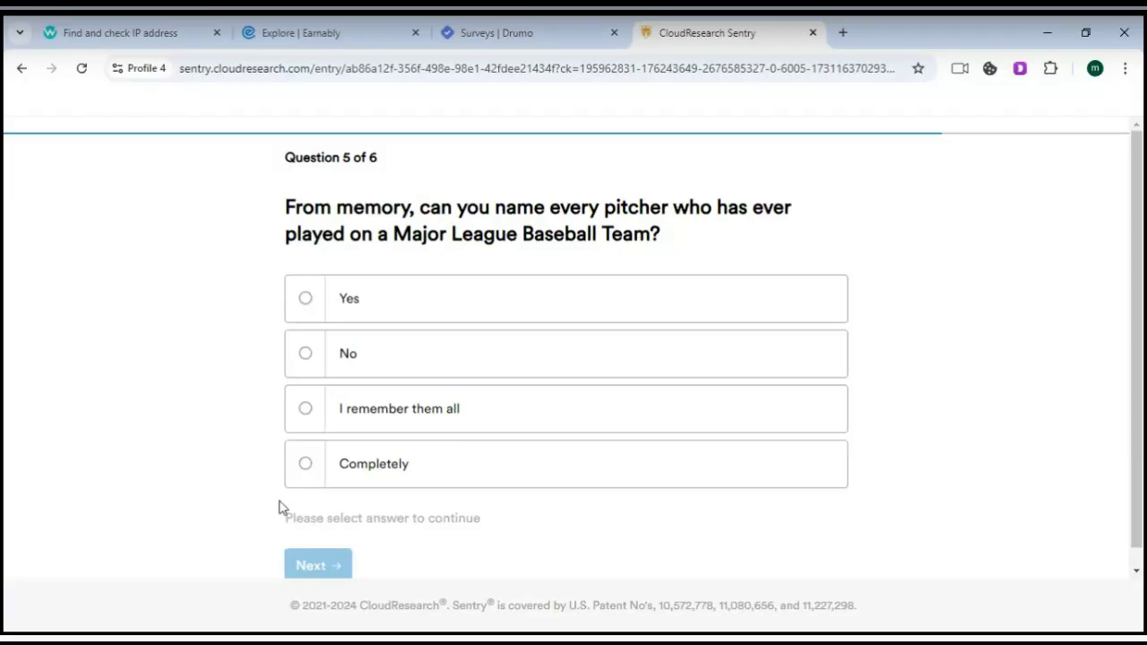
{"action": "left_click", "coordinate": [345, 360]}
{"action": "left_click", "coordinate": [318, 566]}
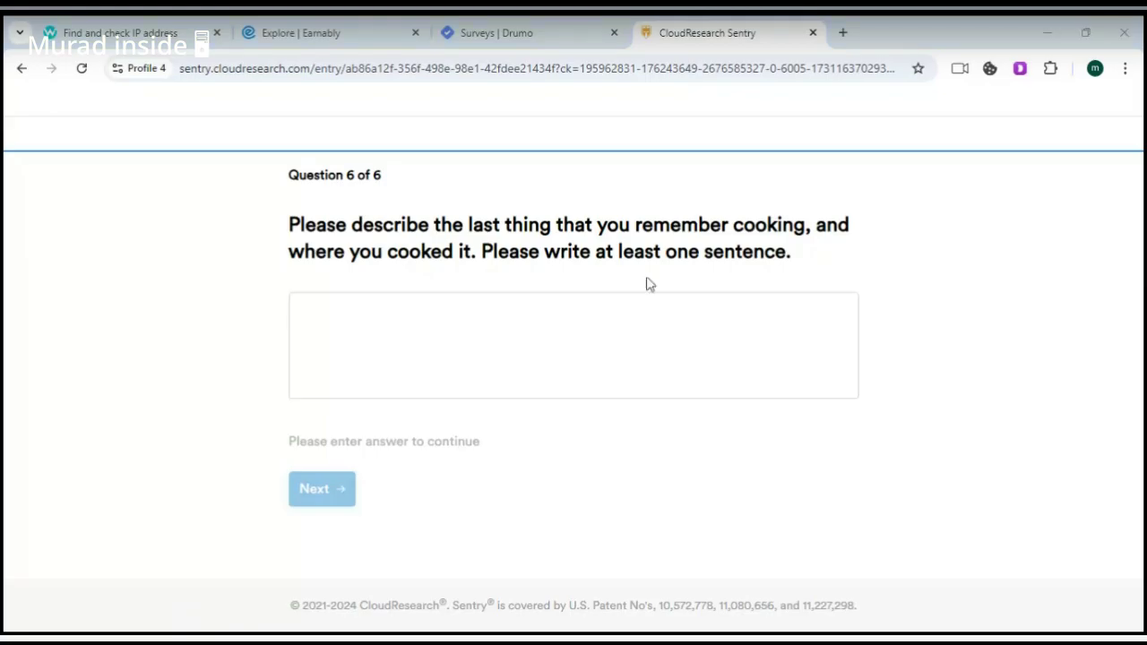
Step: Answer the last-thing-cooked question with "boil water: for every cup of rice" and submit it
{"action": "left_click", "coordinate": [548, 323]}
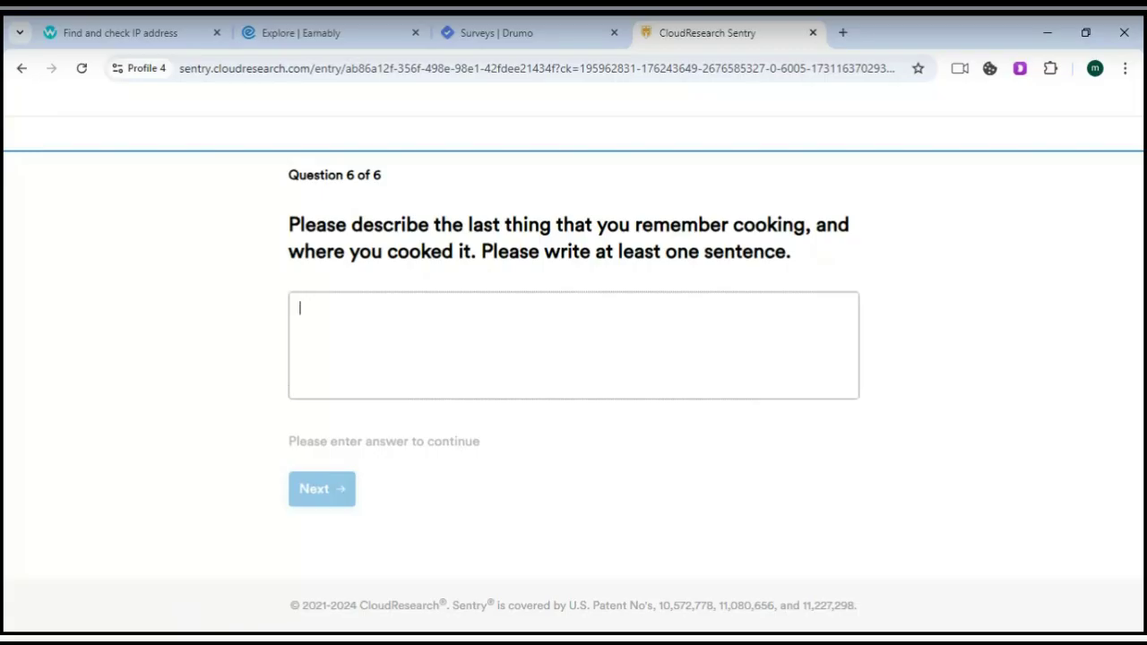
{"action": "type", "text": "bo"}
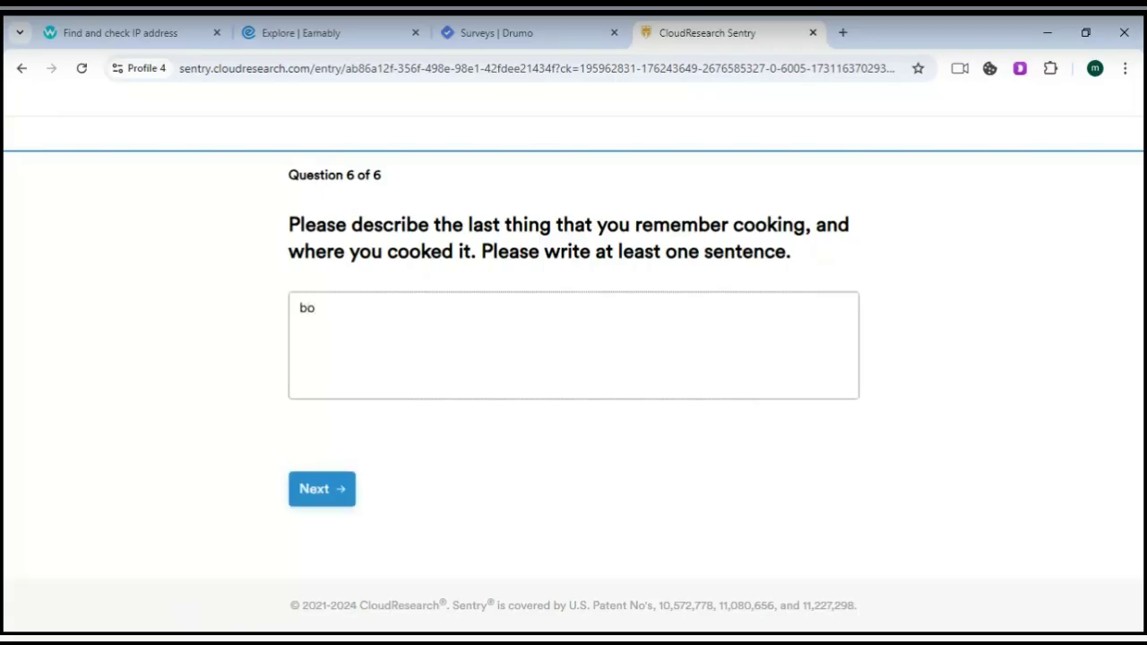
{"action": "key", "text": "BackSpace"}
{"action": "type", "text": "il"}
{"action": "key", "text": "BackSpace"}
{"action": "key", "text": "BackSpace"}
{"action": "type", "text": "oil water: for every"}
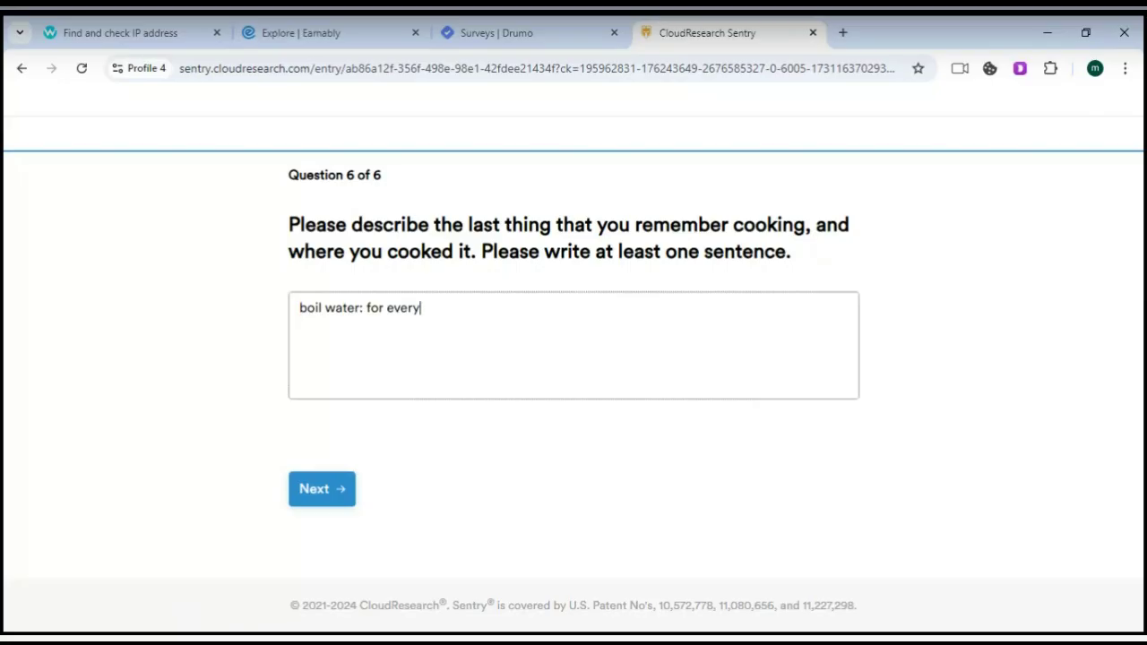
{"action": "type", "text": " cup of rice"}
{"action": "left_click", "coordinate": [313, 509]}
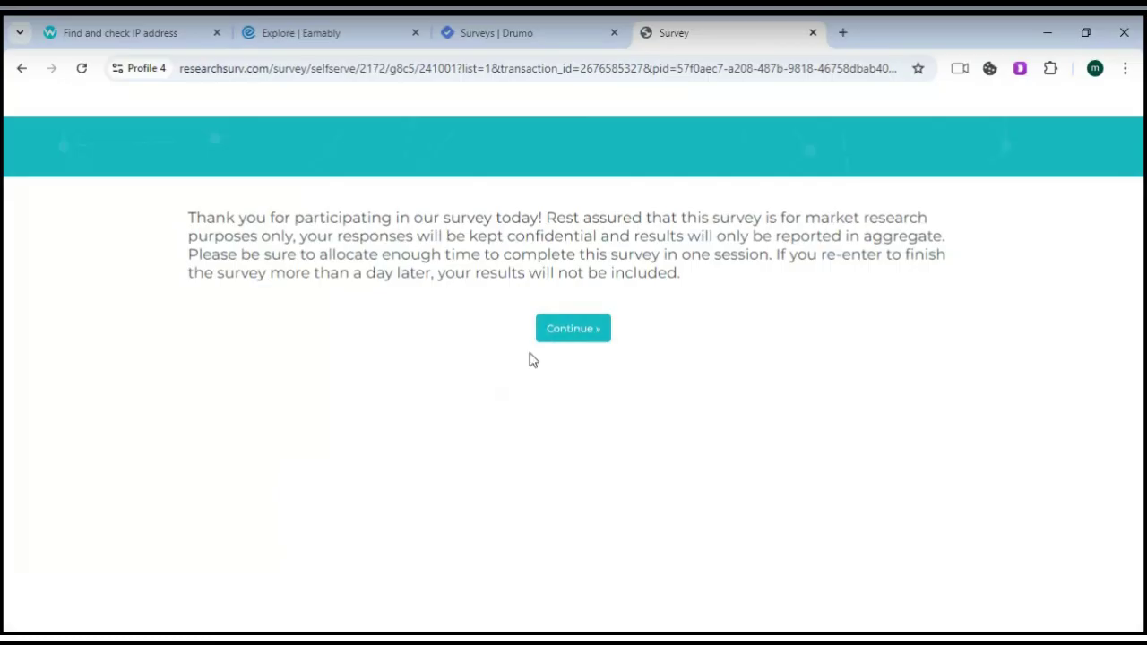
Step: Start the survey and rate the general opinion of travel and tourism as 10 for both the state and the local area
{"action": "left_click", "coordinate": [601, 338]}
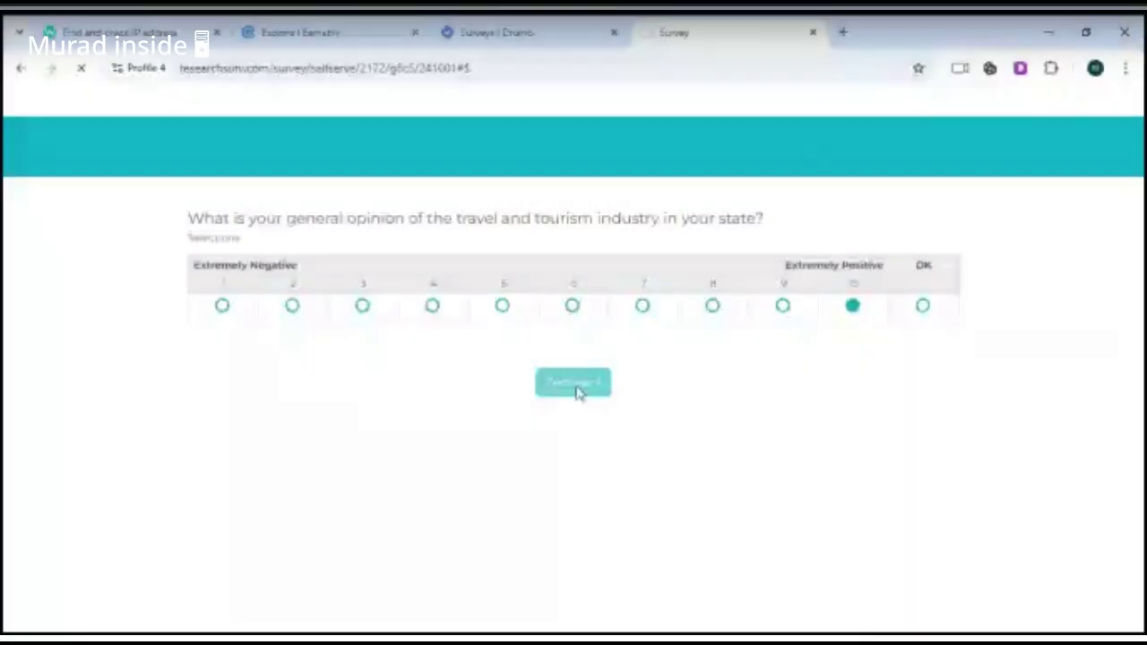
{"action": "left_click", "coordinate": [578, 387]}
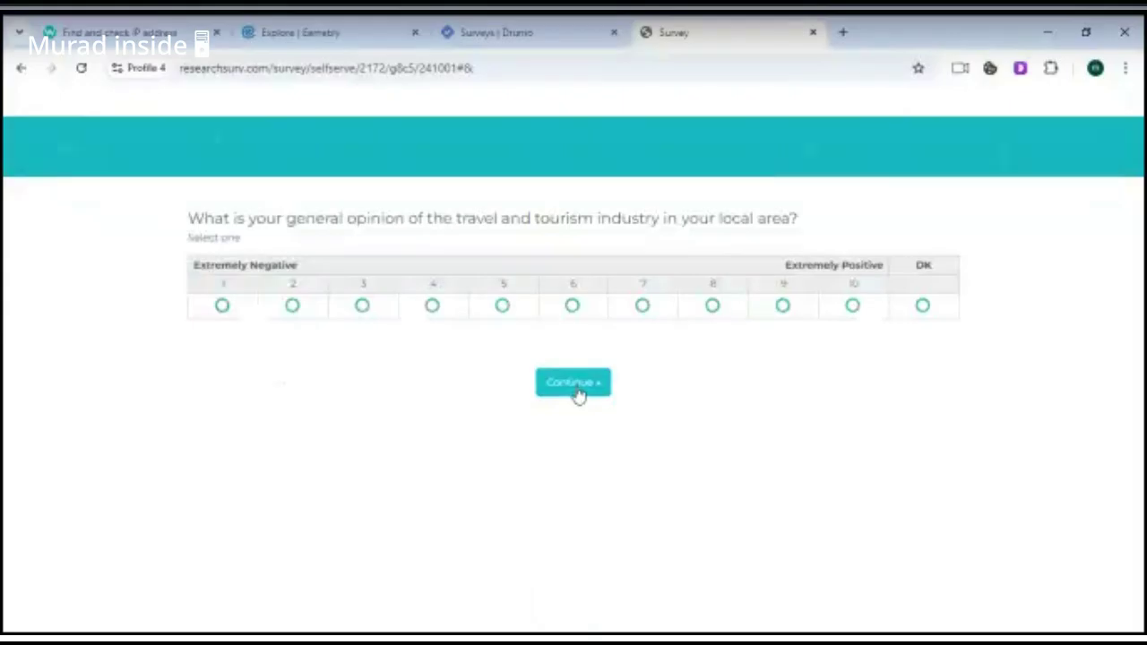
{"action": "left_click", "coordinate": [854, 306]}
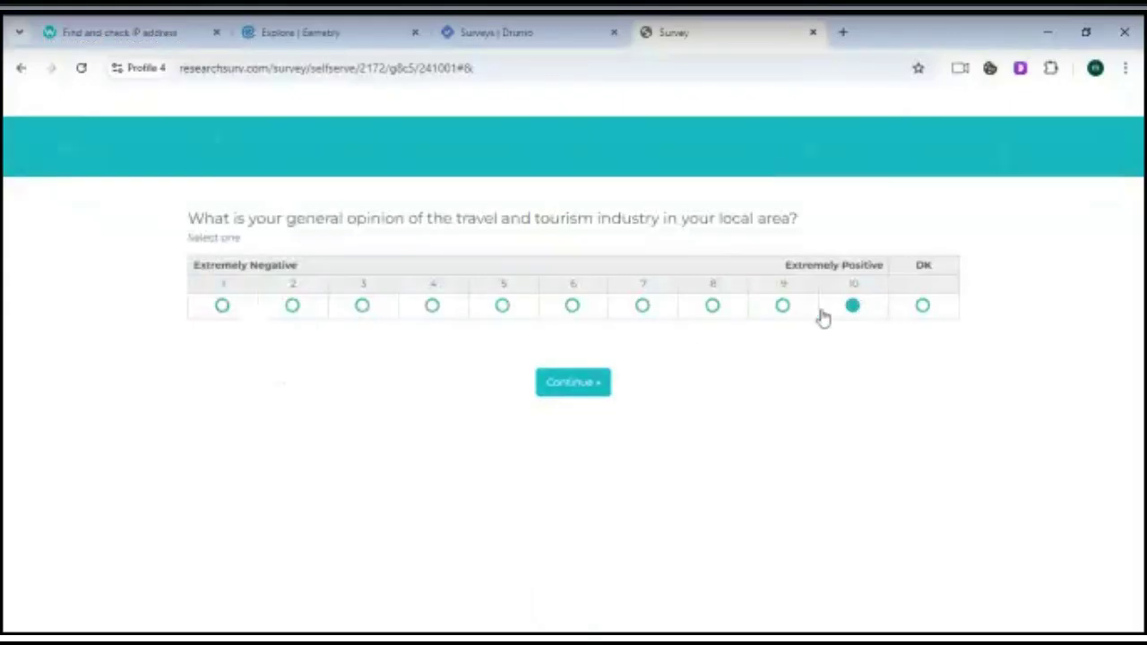
{"action": "left_click", "coordinate": [571, 385]}
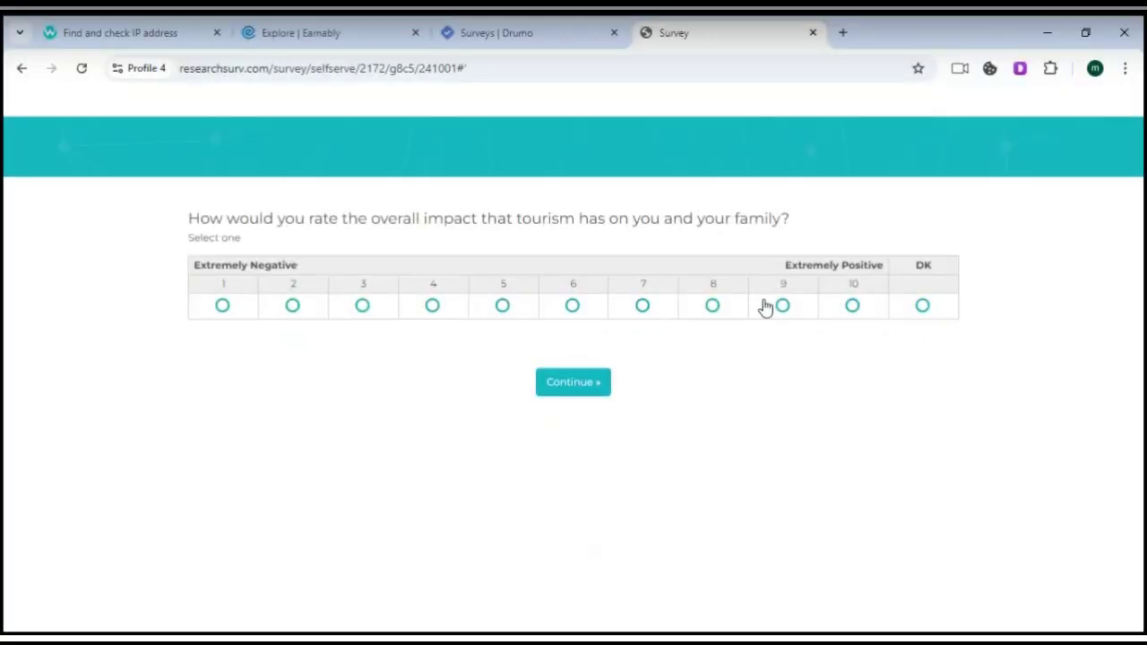
Step: Rate tourism's overall impact on the family as 9 and familiarity with its benefits as 10
{"action": "left_click", "coordinate": [852, 306]}
{"action": "left_click", "coordinate": [782, 306]}
{"action": "left_click", "coordinate": [567, 383]}
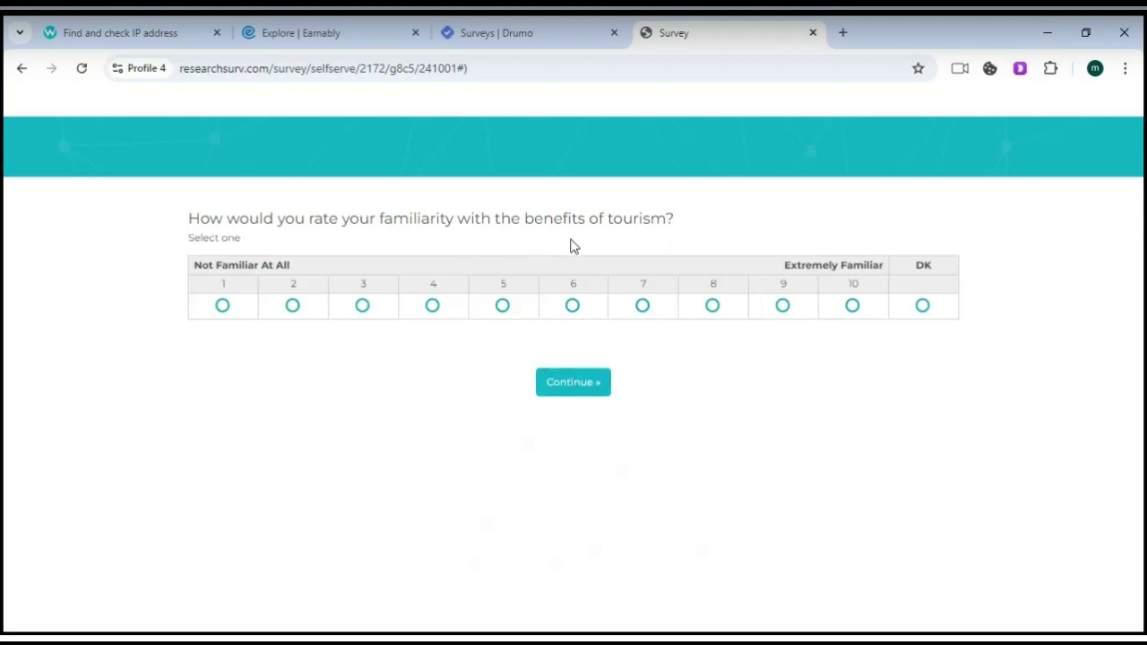
{"action": "left_click", "coordinate": [851, 307]}
{"action": "left_click", "coordinate": [560, 389]}
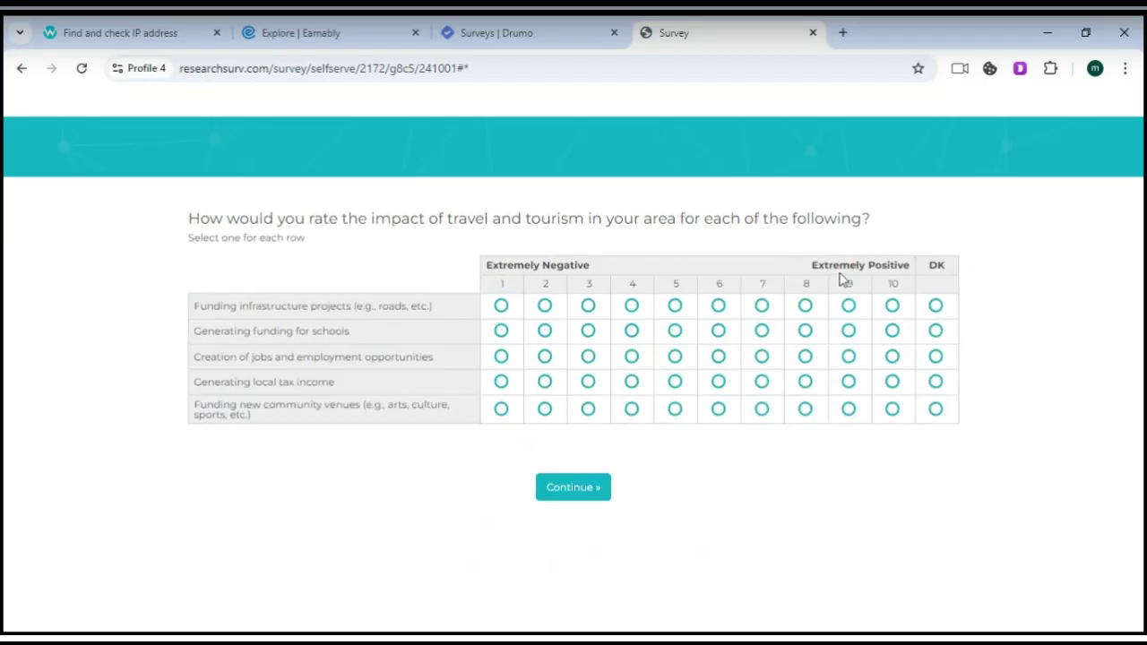
Step: Rate tourism's area impact as 9 for generating local tax income and 10 for the other four rows, and submit the page
{"action": "left_click", "coordinate": [894, 308]}
{"action": "left_click", "coordinate": [893, 331]}
{"action": "left_click", "coordinate": [893, 358]}
{"action": "left_click", "coordinate": [848, 382]}
{"action": "left_click", "coordinate": [894, 409]}
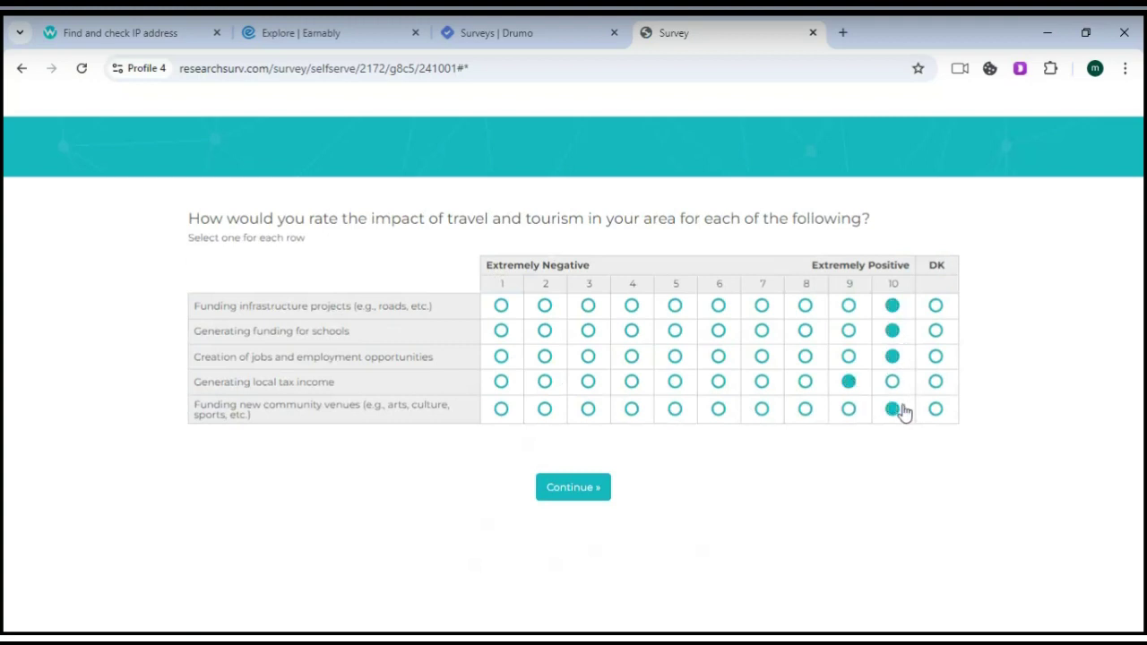
{"action": "left_click", "coordinate": [576, 494]}
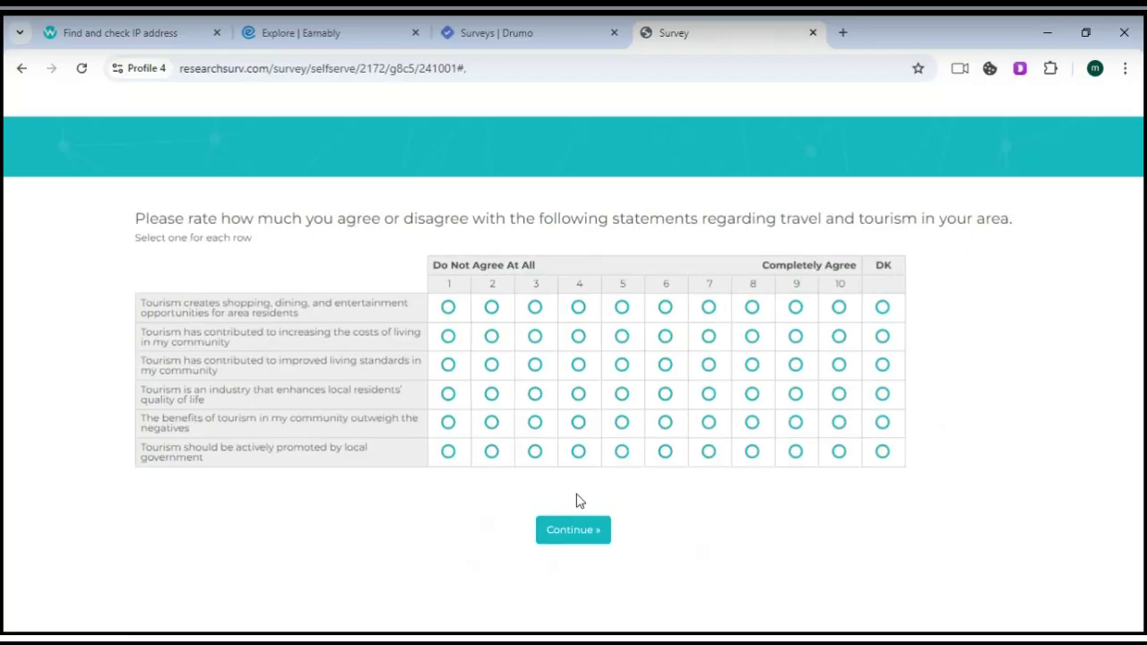
Step: Rate agreement with the six tourism statements as 10, 9, 10, 10, 8 and 10 in row order, and submit the page
{"action": "left_click", "coordinate": [840, 311]}
{"action": "left_click", "coordinate": [796, 336]}
{"action": "left_click", "coordinate": [839, 364]}
{"action": "left_click", "coordinate": [838, 394]}
{"action": "left_click", "coordinate": [796, 422]}
{"action": "left_click", "coordinate": [838, 451]}
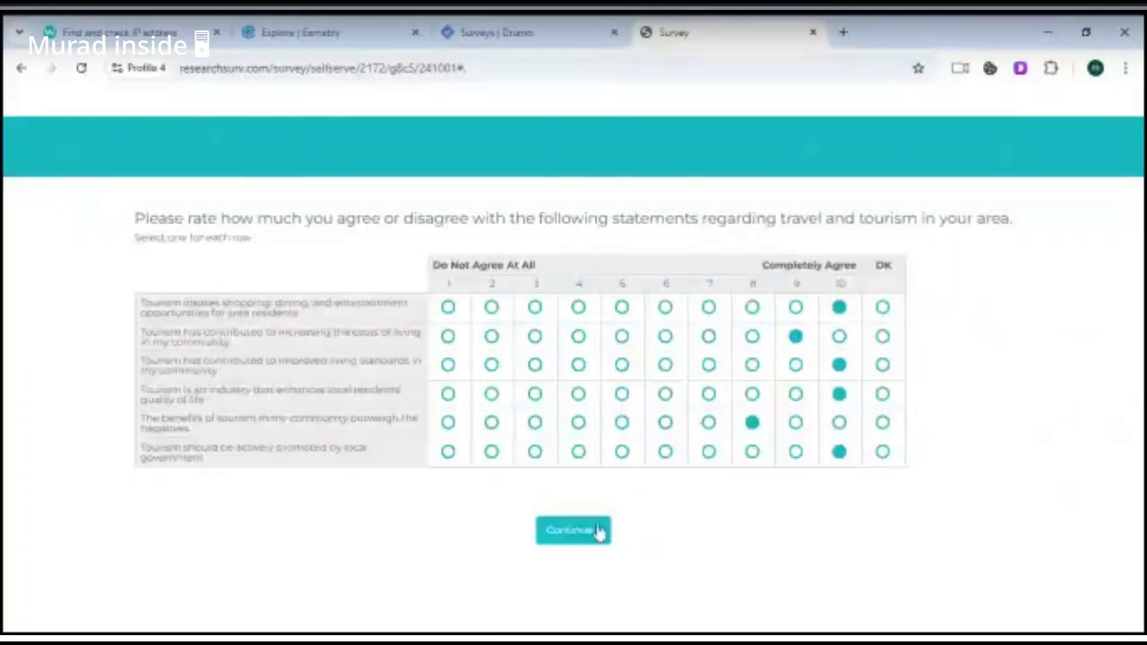
{"action": "left_click", "coordinate": [598, 532]}
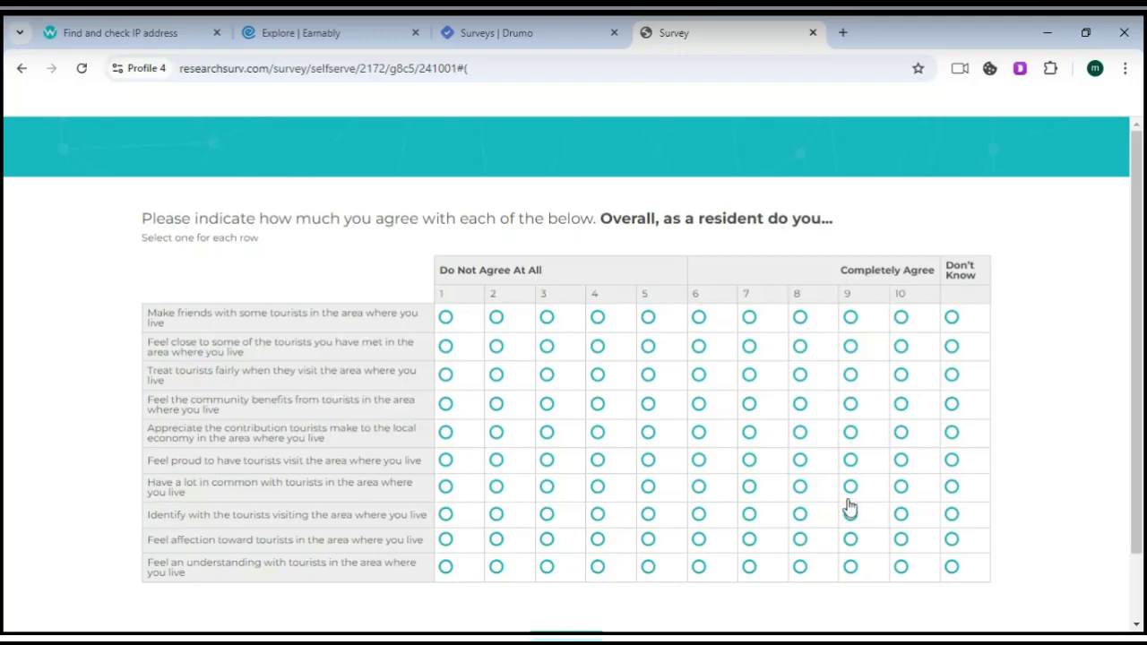
Step: Rate feeling close to tourists met in the area as 9 in the resident agreement grid
{"action": "left_click", "coordinate": [849, 355]}
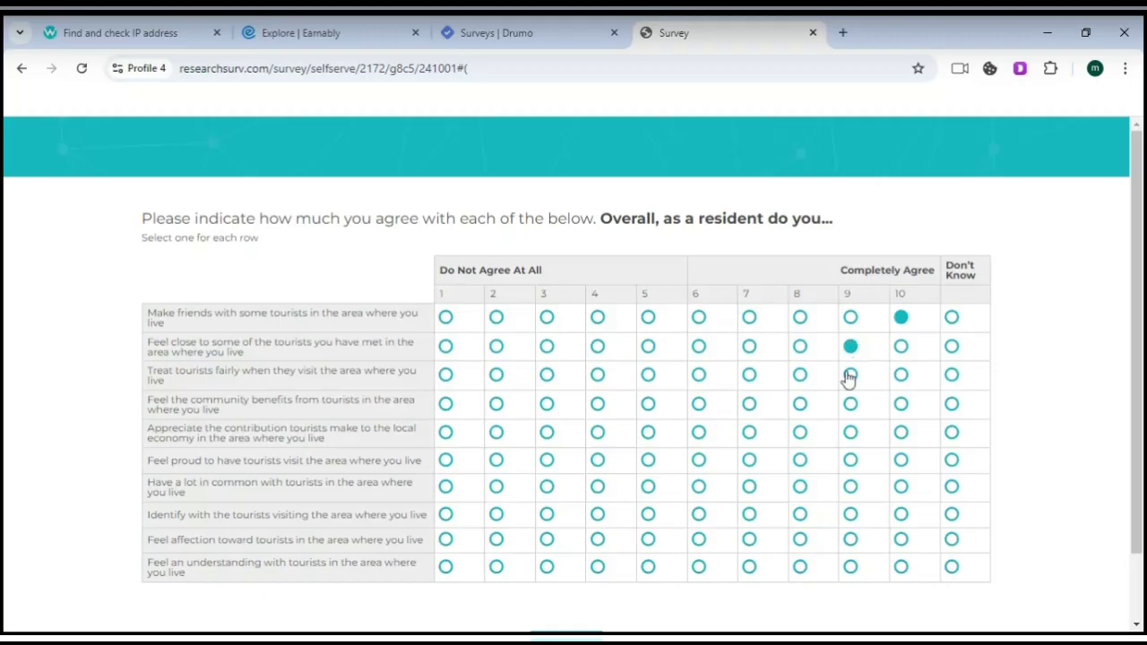
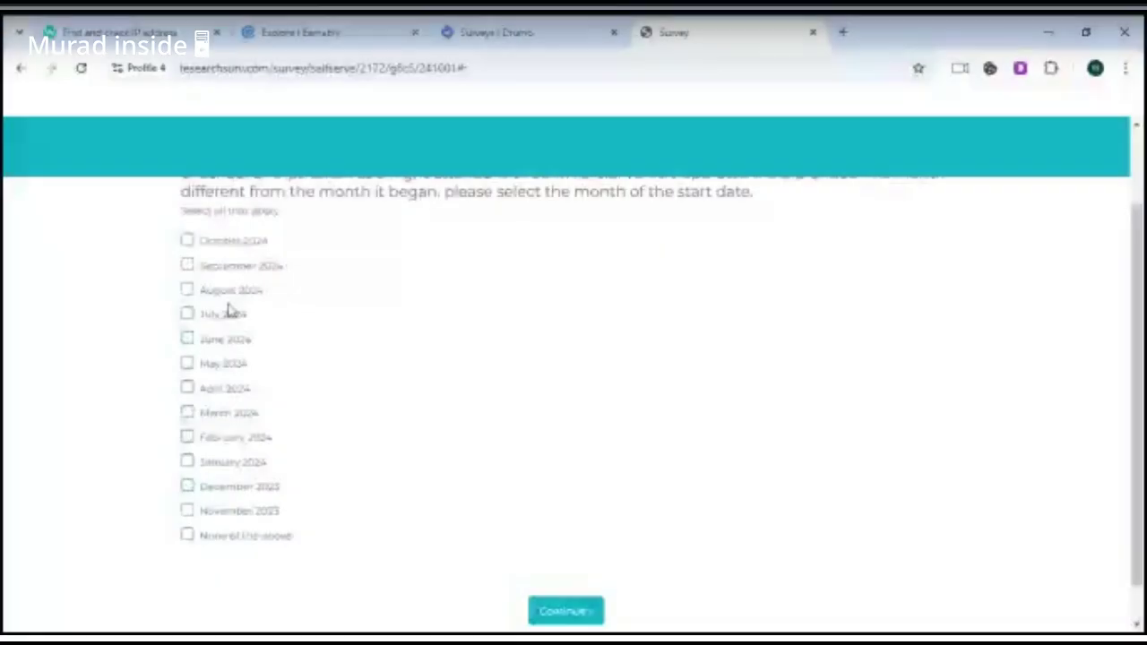
Step: Choose August 2024 as the only month of household travel of 50 miles or more, and submit the answer
{"action": "scroll", "coordinate": [228, 309], "scroll_direction": "up", "scroll_amount": 1}
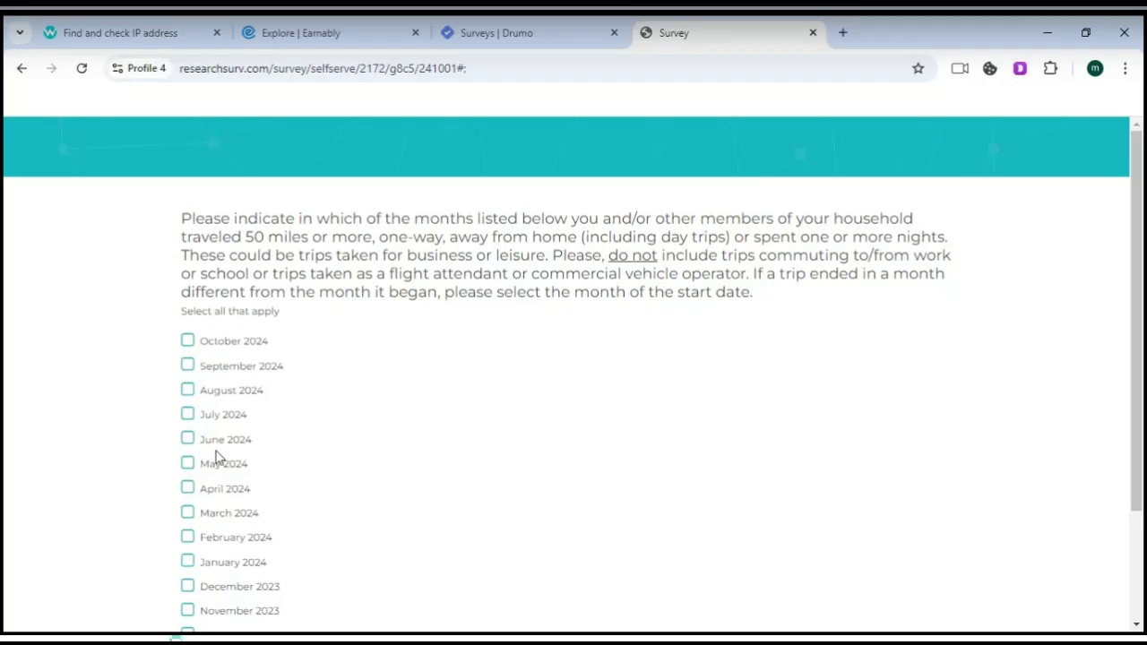
{"action": "scroll", "coordinate": [202, 443], "scroll_direction": "down", "scroll_amount": 2}
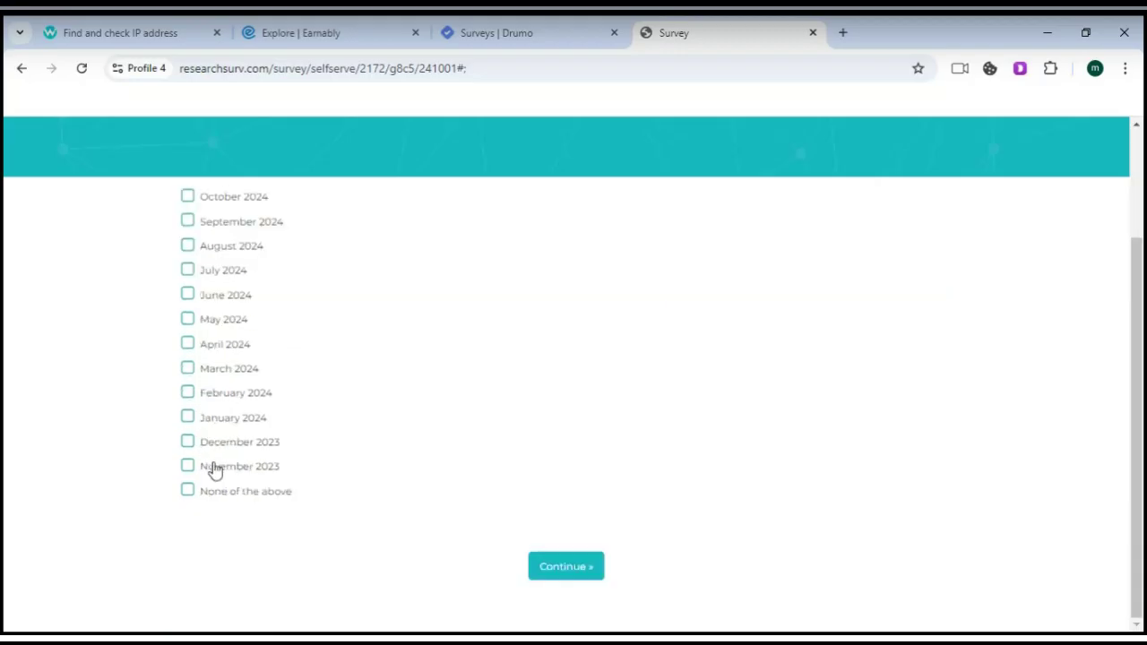
{"action": "scroll", "coordinate": [203, 385], "scroll_direction": "up", "scroll_amount": 1}
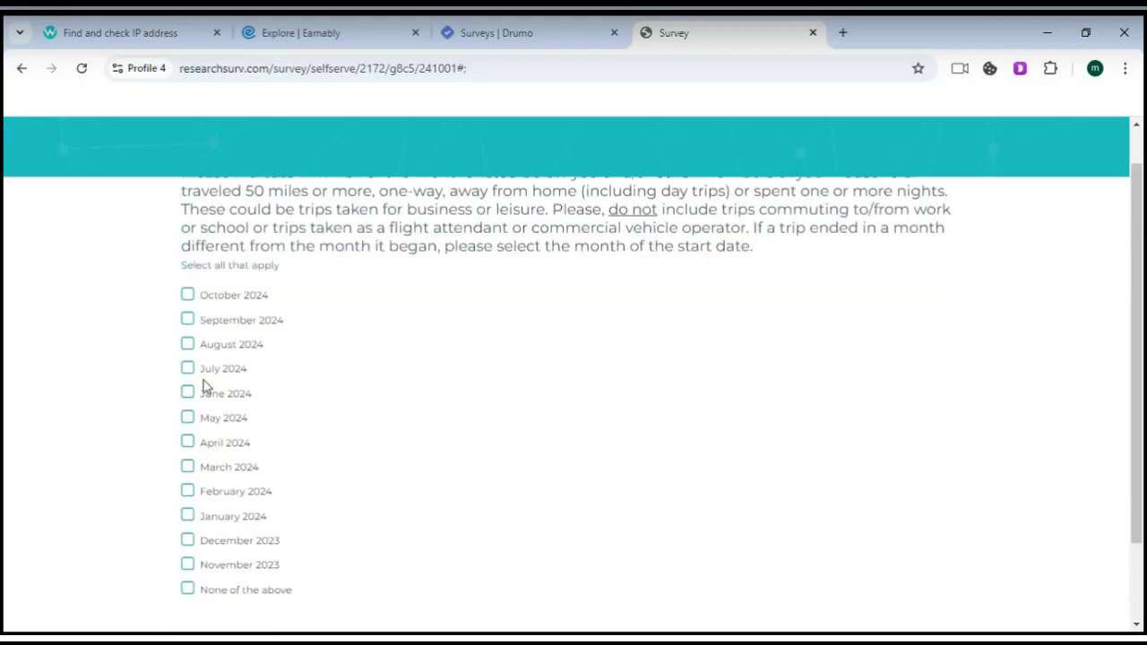
{"action": "left_click", "coordinate": [206, 352]}
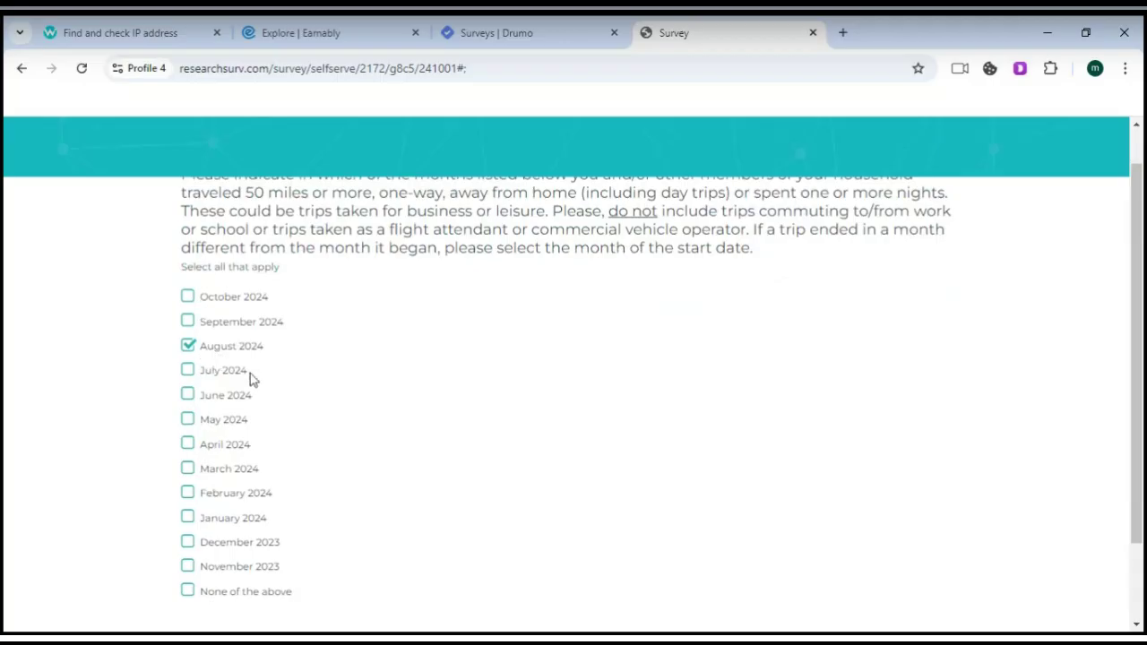
{"action": "scroll", "coordinate": [251, 378], "scroll_direction": "down", "scroll_amount": 1}
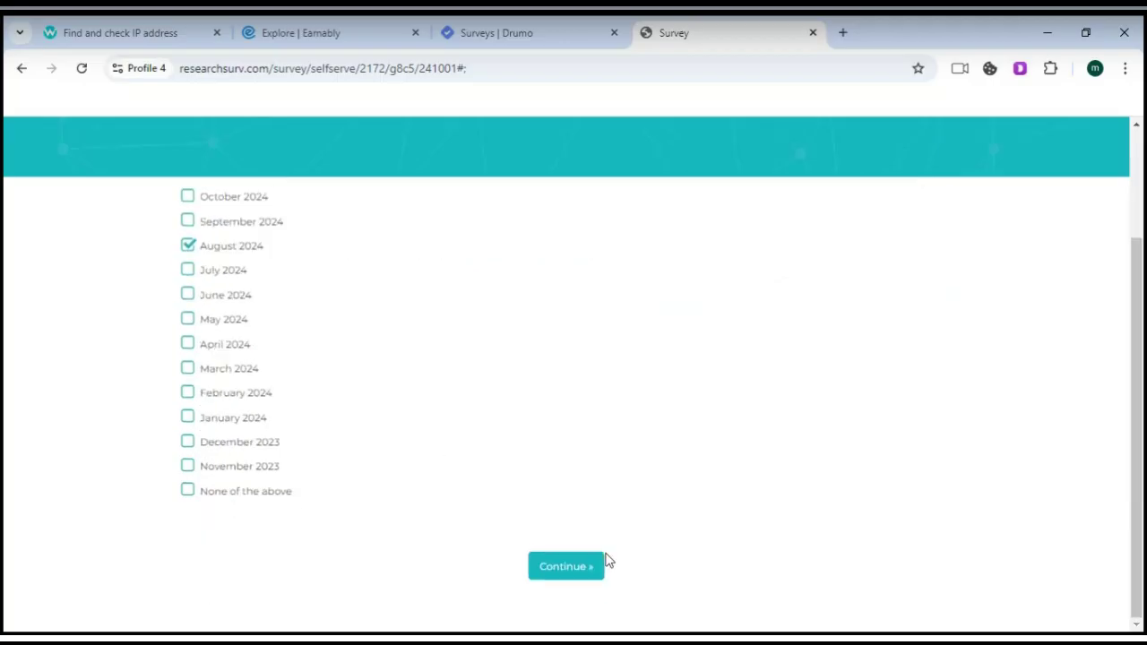
{"action": "left_click", "coordinate": [207, 249]}
{"action": "left_click", "coordinate": [216, 296]}
{"action": "left_click", "coordinate": [224, 295]}
{"action": "left_click", "coordinate": [224, 250]}
{"action": "left_click", "coordinate": [577, 574]}
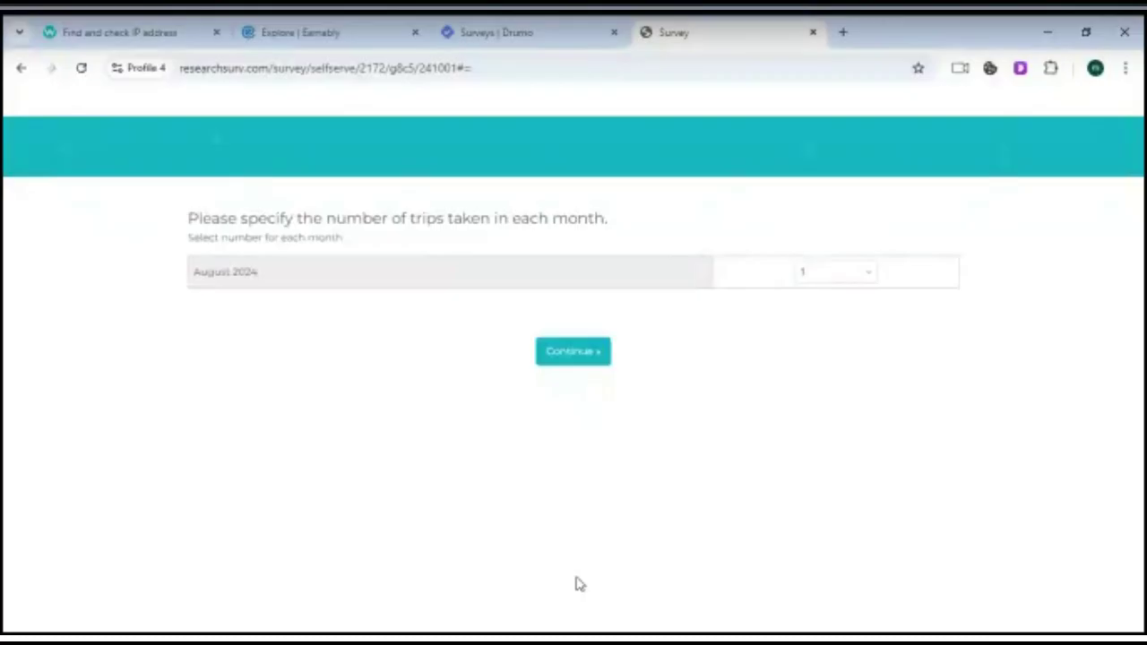
Step: Set the number of trips taken in August 2024 to 2 and submit the answer
{"action": "left_click", "coordinate": [817, 273]}
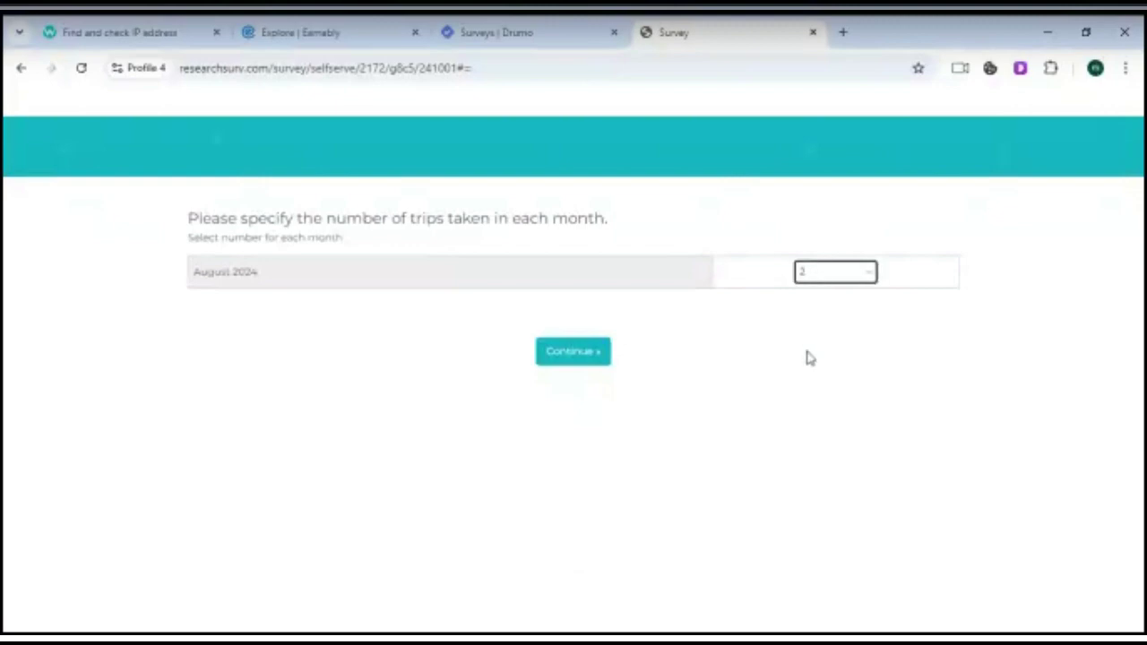
{"action": "key", "text": "Down"}
{"action": "left_click", "coordinate": [586, 358]}
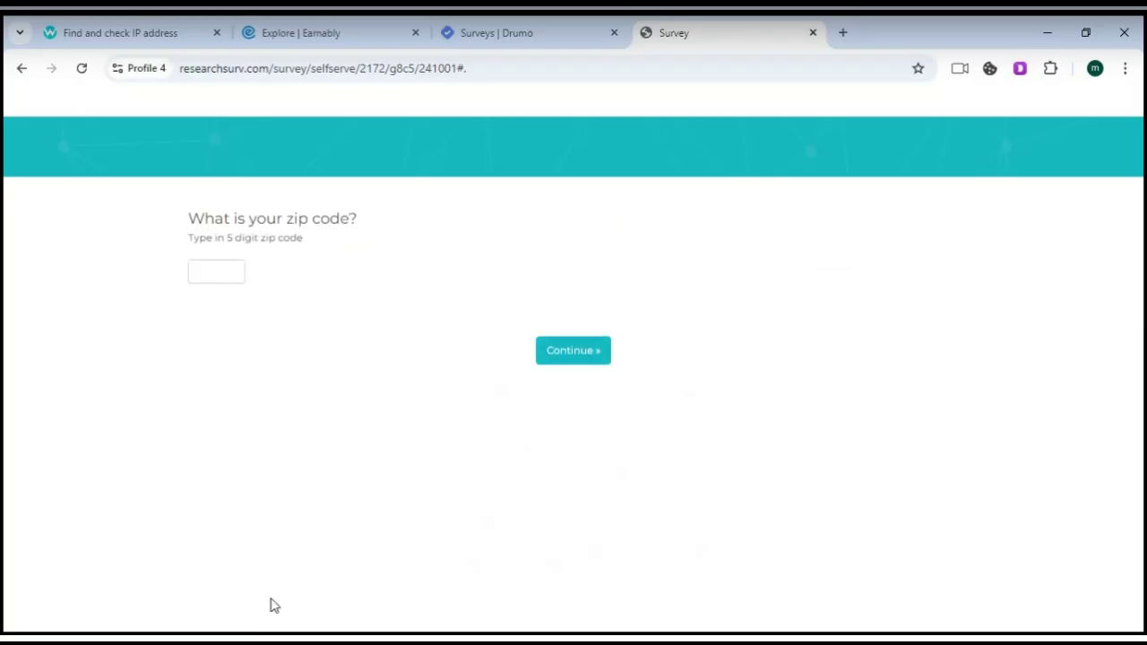
Step: Enter the five-digit zip code and submit it
{"action": "left_click", "coordinate": [235, 273]}
{"action": "type", "text": "90011"}
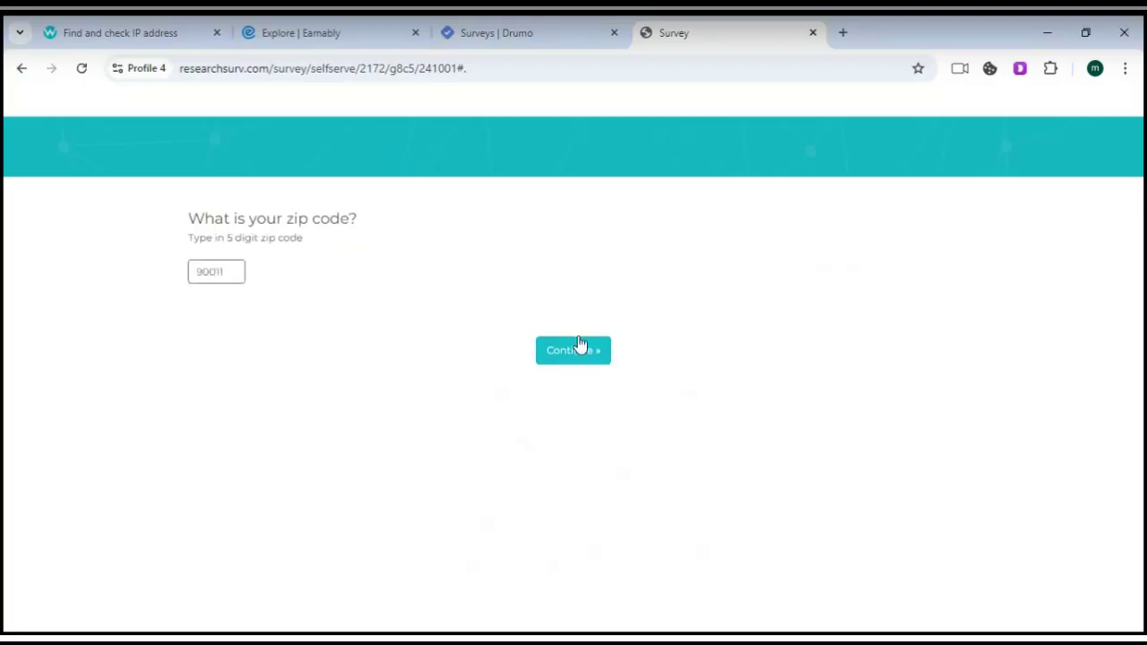
{"action": "left_click", "coordinate": [581, 350]}
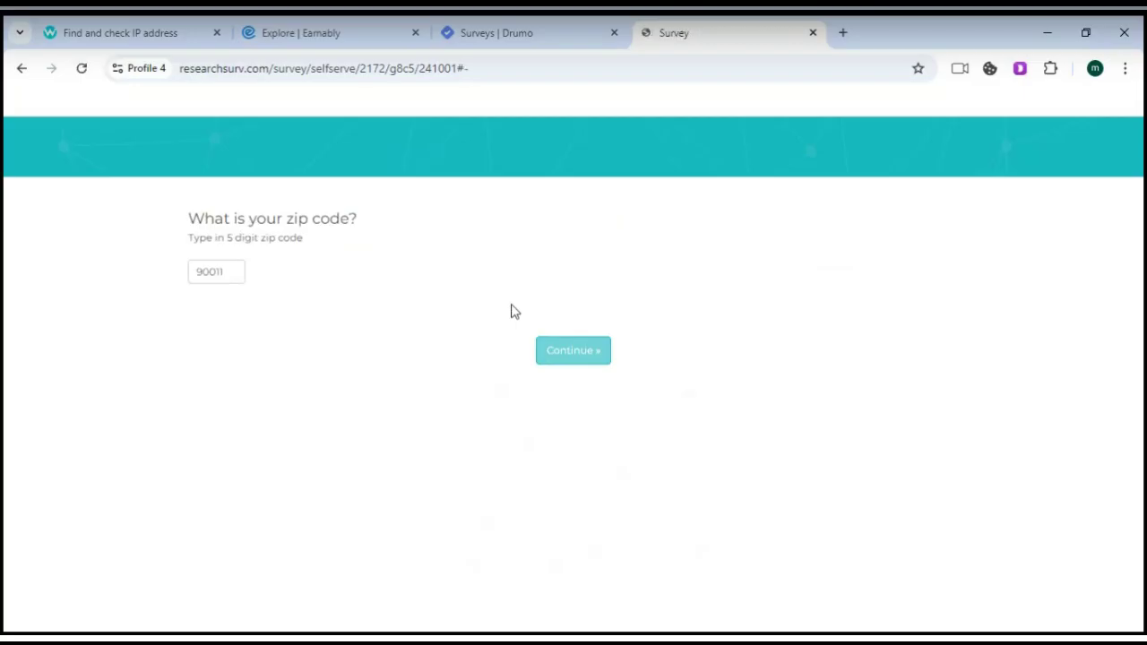
Step: Choose $100,000-$124,999 as the household's combined yearly income and submit the answer
{"action": "scroll", "coordinate": [350, 458], "scroll_direction": "down", "scroll_amount": 3}
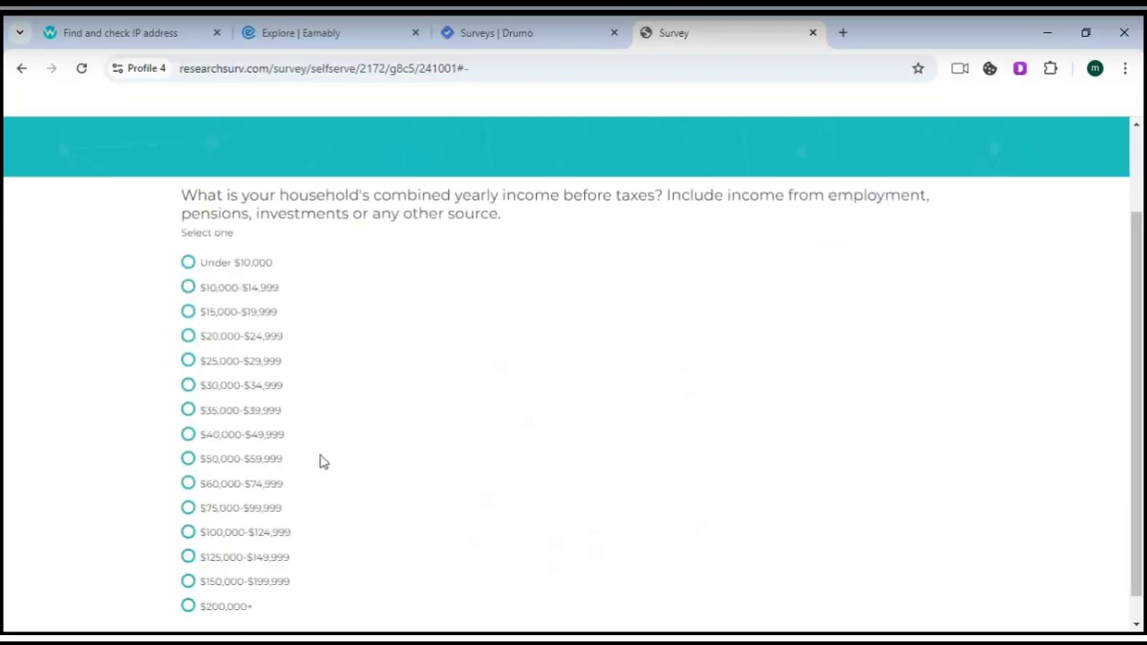
{"action": "left_click", "coordinate": [248, 419]}
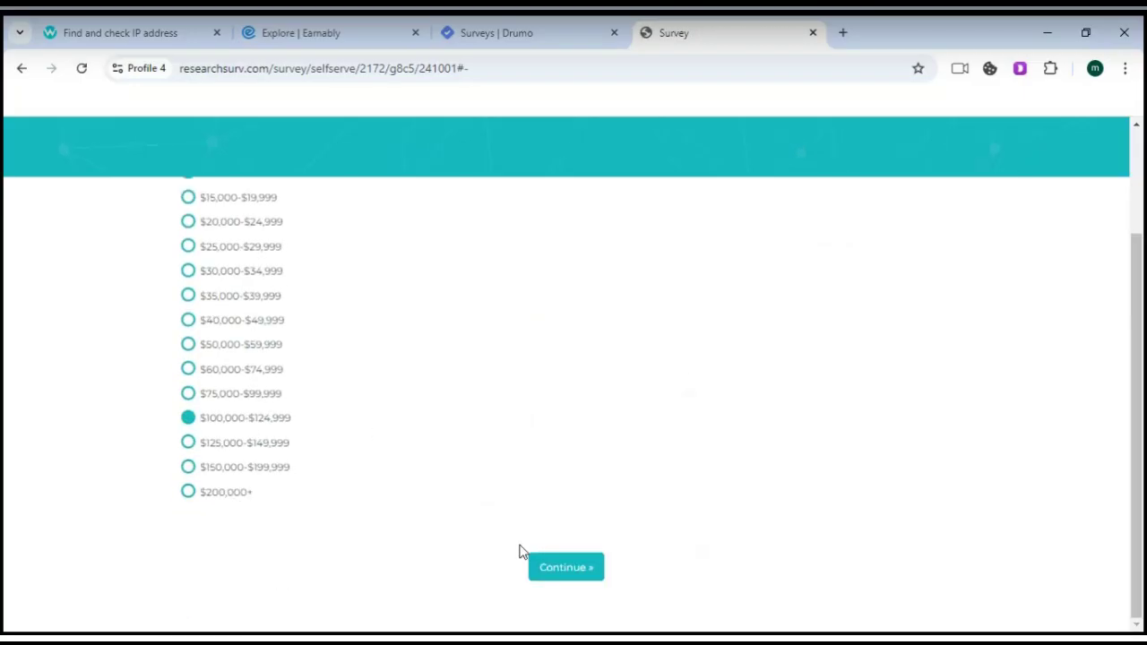
{"action": "left_click", "coordinate": [542, 570]}
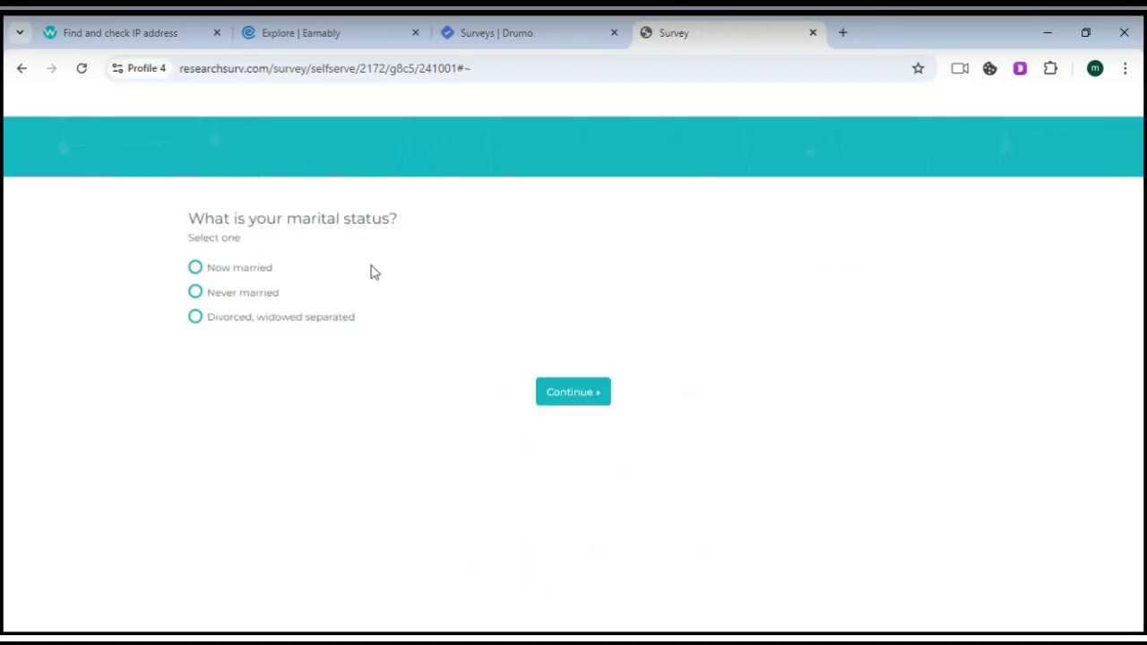
Step: Answer "Now married" for marital status and "White" for ethnicity, submitting each answer
{"action": "left_click", "coordinate": [249, 270]}
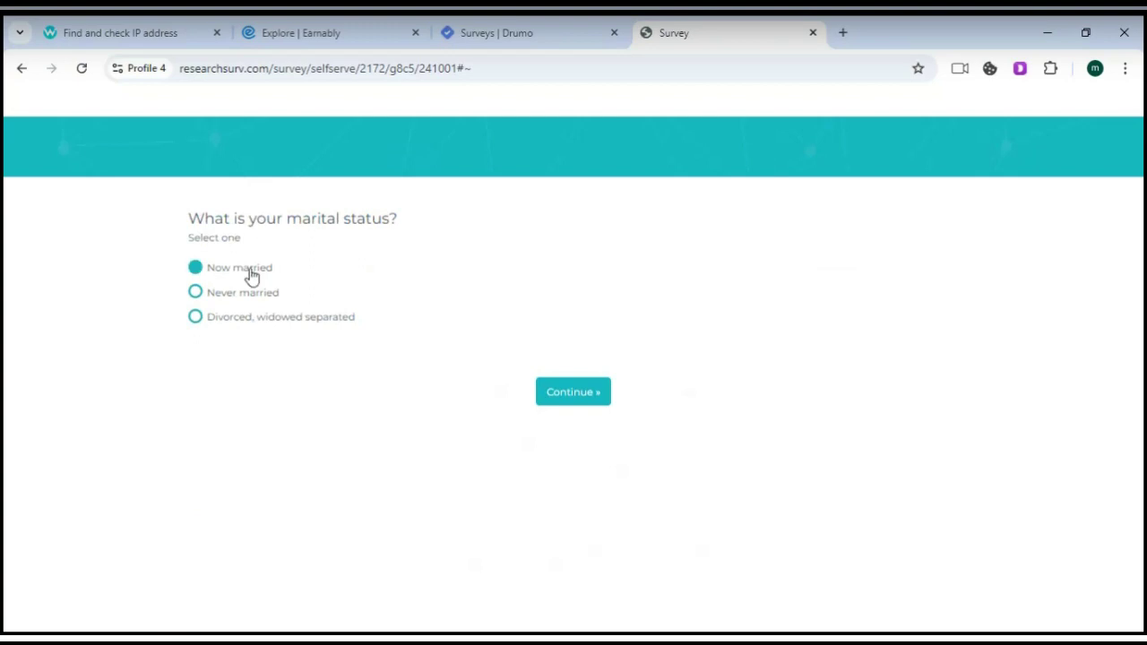
{"action": "left_click", "coordinate": [573, 391]}
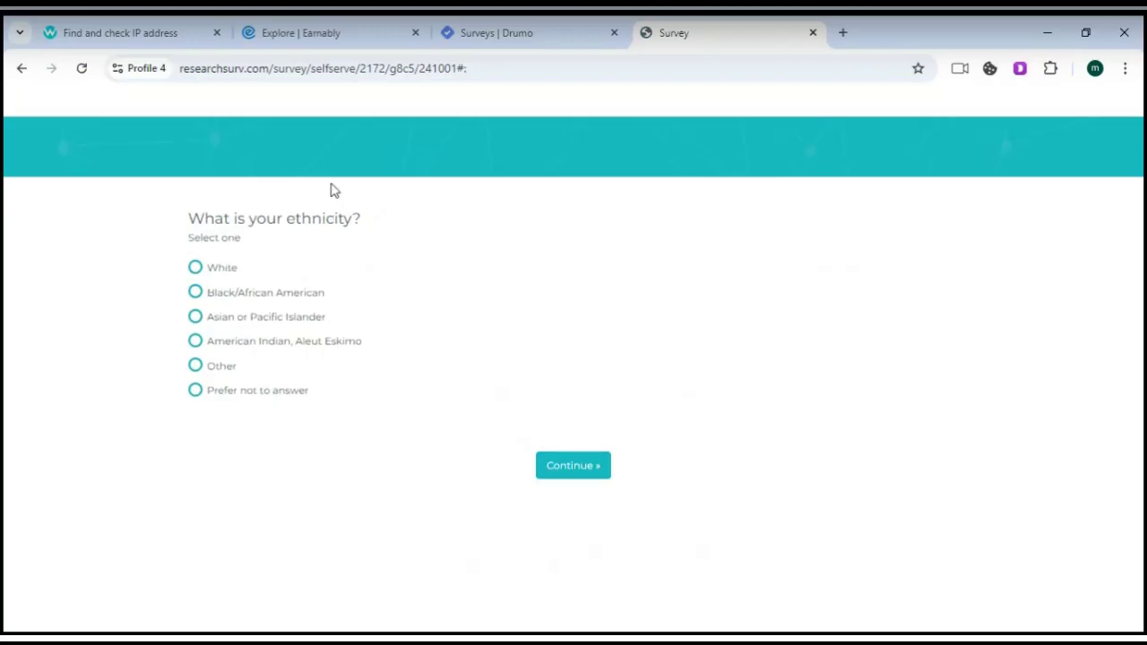
{"action": "left_click", "coordinate": [225, 271]}
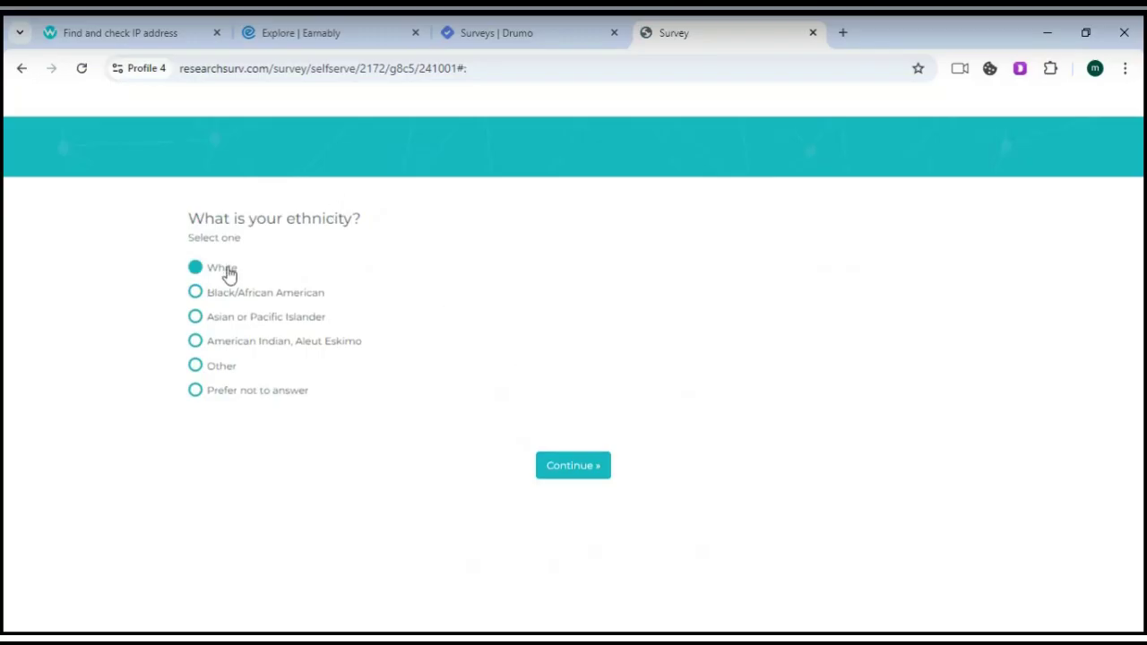
{"action": "left_click", "coordinate": [572, 462]}
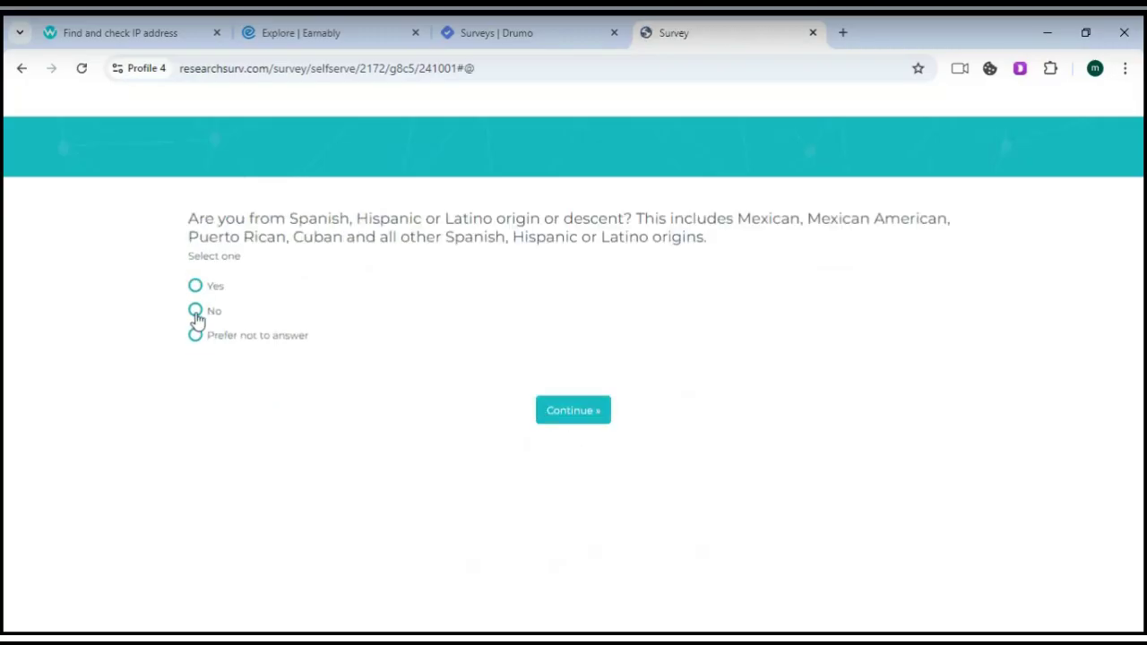
Step: Answer "No" for Spanish, Hispanic or Latino origin and "Post Graduate Degree" for highest education, submitting each answer
{"action": "left_click", "coordinate": [196, 310]}
{"action": "left_click", "coordinate": [597, 409]}
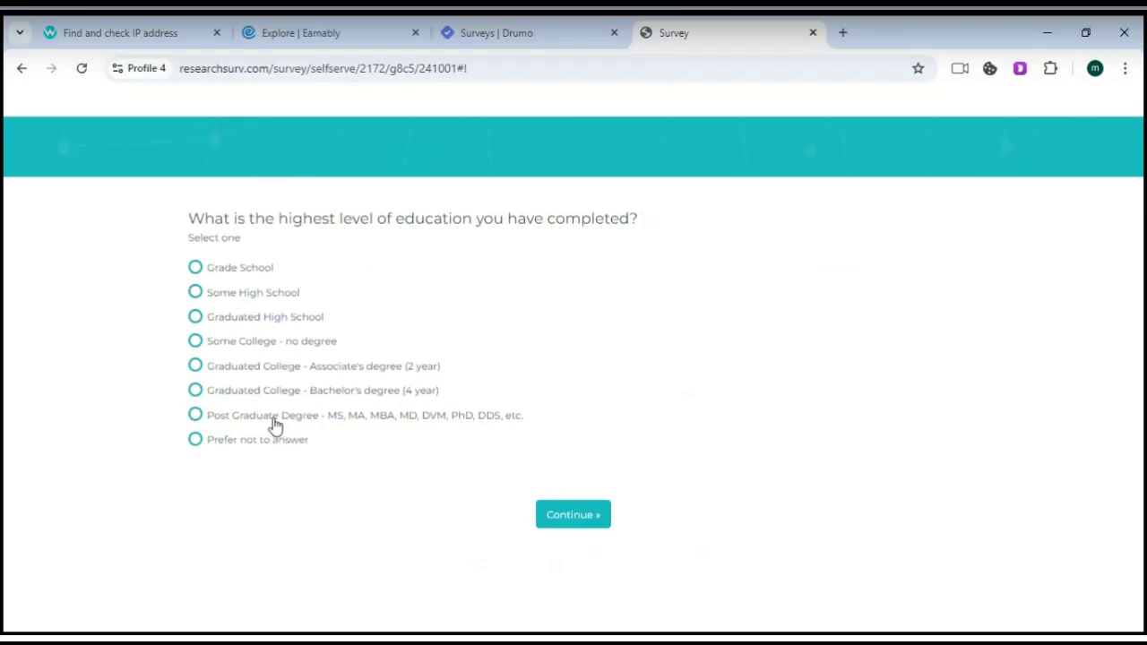
{"action": "left_click", "coordinate": [275, 423]}
{"action": "left_click", "coordinate": [581, 515]}
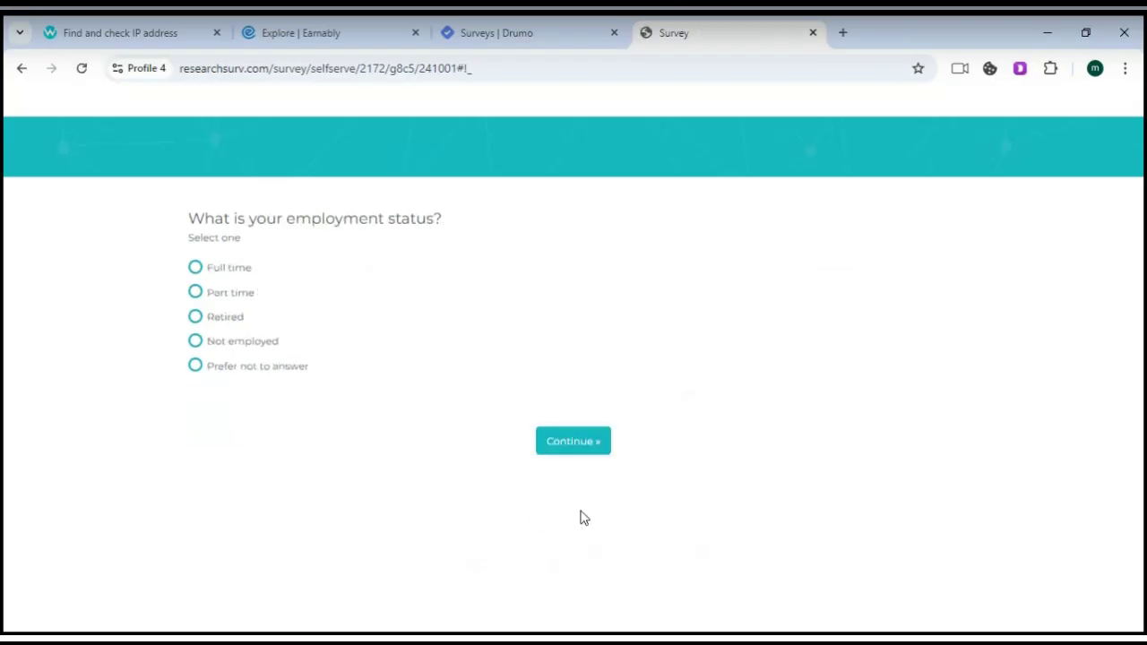
Step: Answer "Full time" for employment status and "Prefer not to answer" for occupation, submitting each answer
{"action": "left_click", "coordinate": [199, 267]}
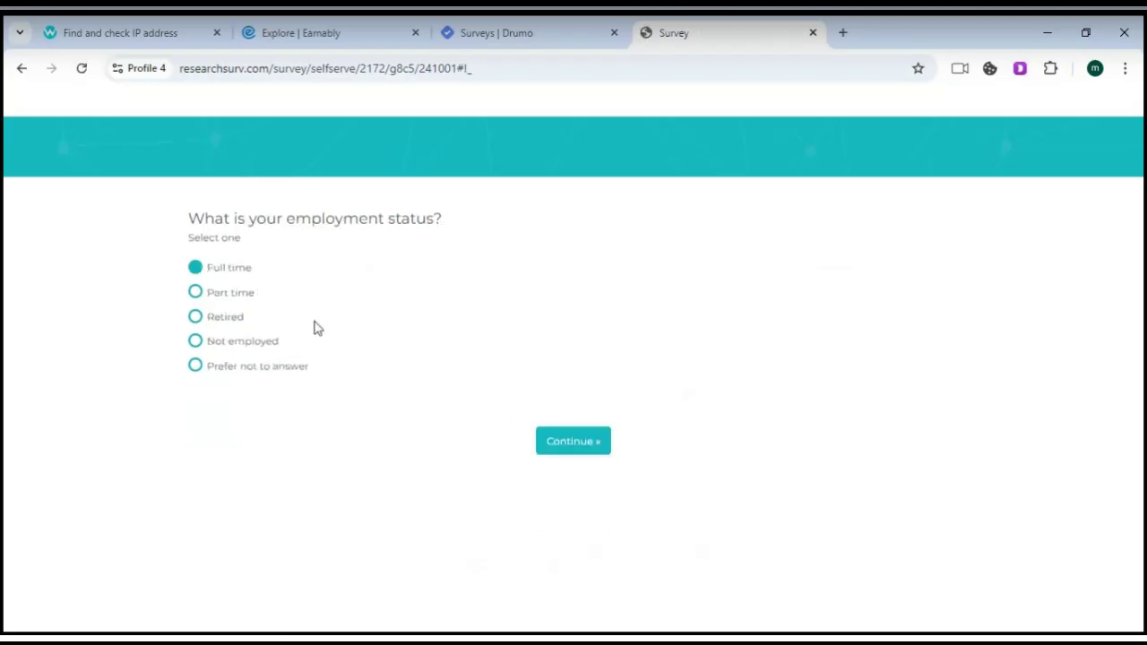
{"action": "left_click", "coordinate": [552, 439]}
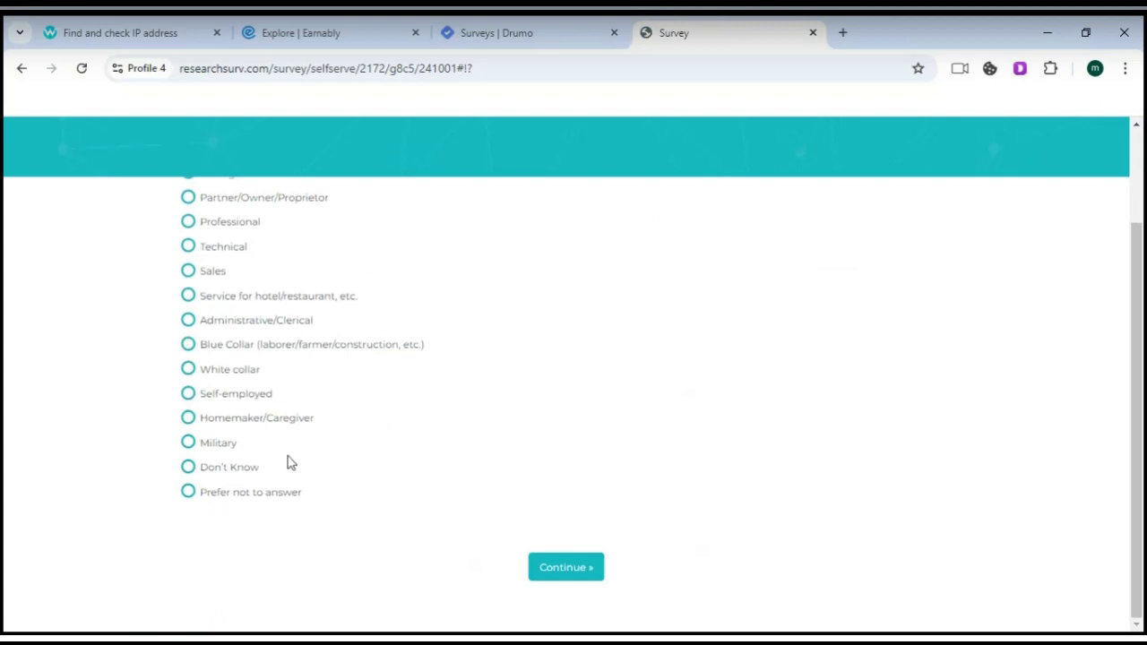
{"action": "scroll", "coordinate": [285, 457], "scroll_direction": "up", "scroll_amount": 2}
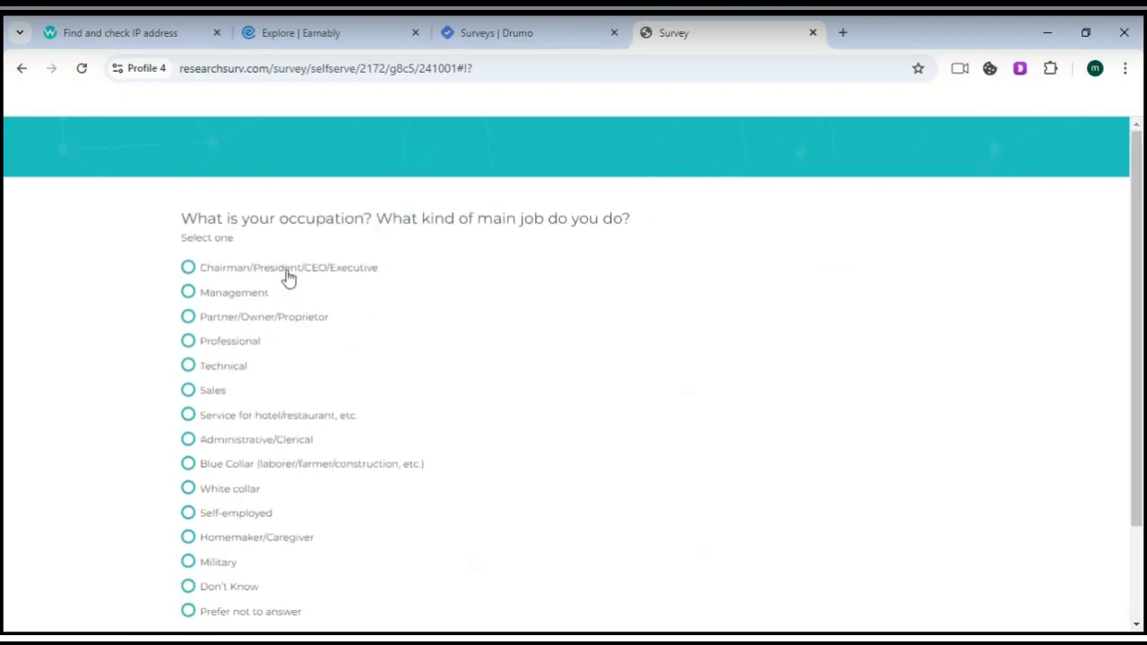
{"action": "scroll", "coordinate": [244, 429], "scroll_direction": "down", "scroll_amount": 1}
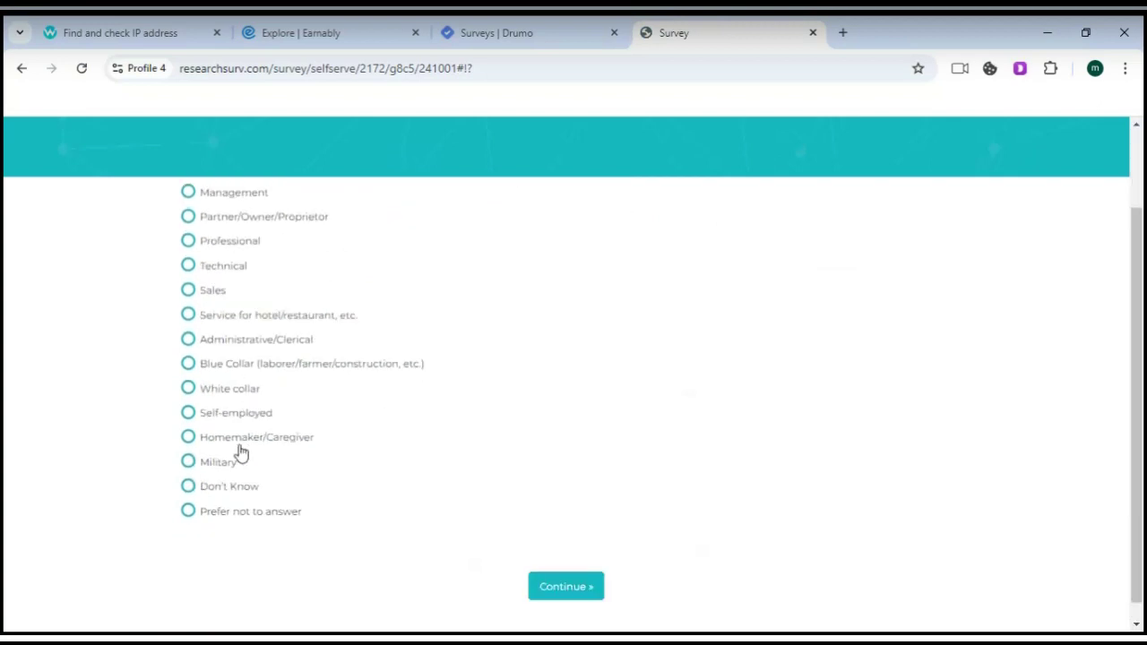
{"action": "left_click", "coordinate": [230, 514]}
{"action": "left_click", "coordinate": [539, 585]}
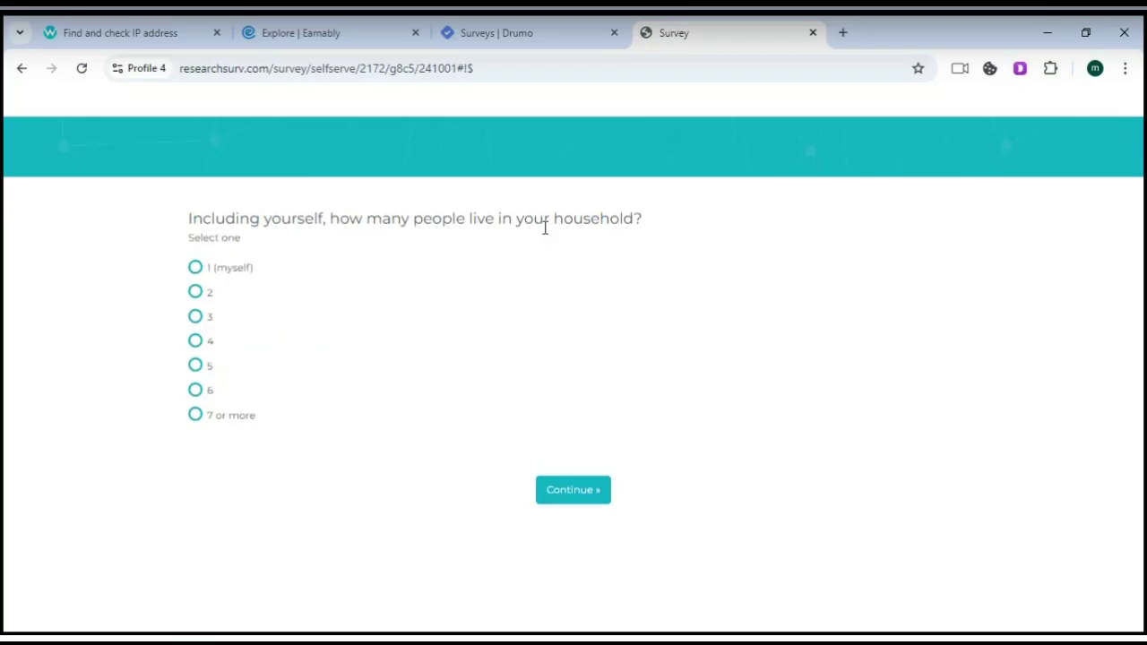
Step: Choose 3 as the number of people living in the household and submit the answer
{"action": "left_click", "coordinate": [208, 347]}
{"action": "left_click", "coordinate": [199, 316]}
{"action": "left_click", "coordinate": [565, 492]}
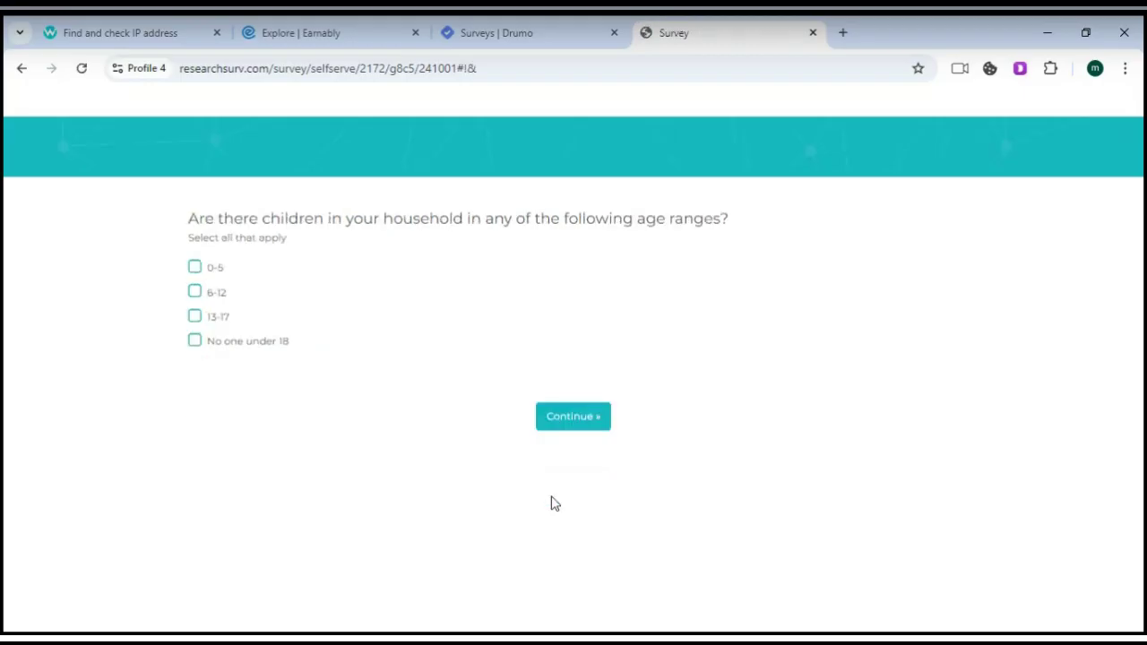
Step: Choose 6-12 as the children's age range and "5 yrs or more, but less than 10 yrs" in the current area, submitting each answer
{"action": "left_click", "coordinate": [218, 293]}
{"action": "left_click", "coordinate": [576, 416]}
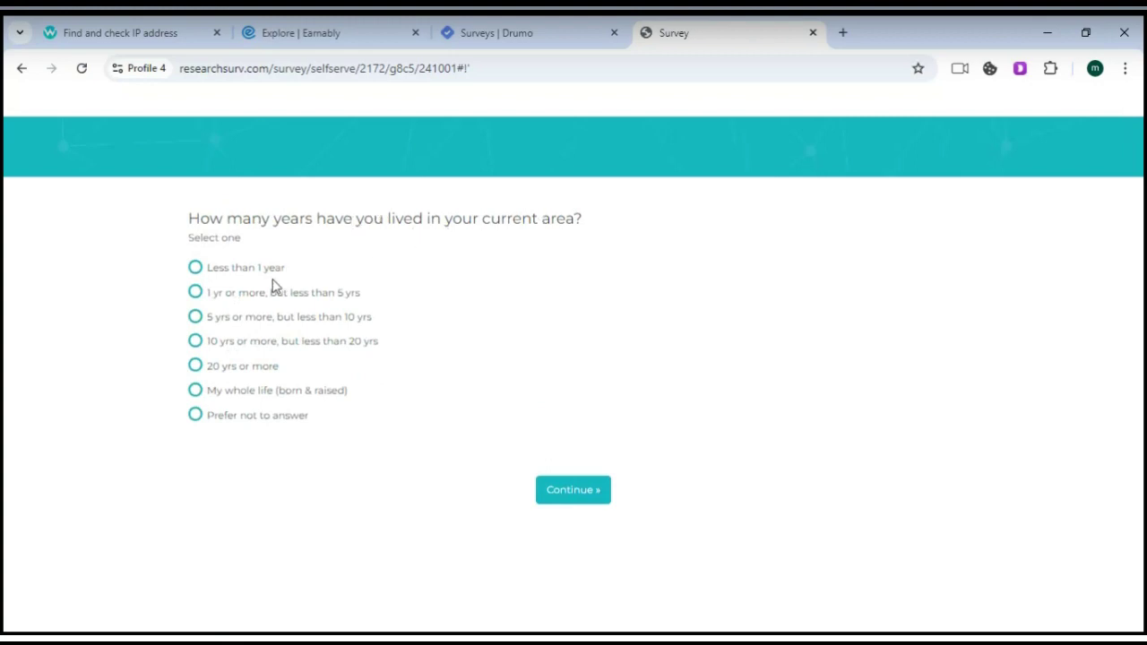
{"action": "left_click", "coordinate": [264, 321]}
{"action": "left_click", "coordinate": [561, 499]}
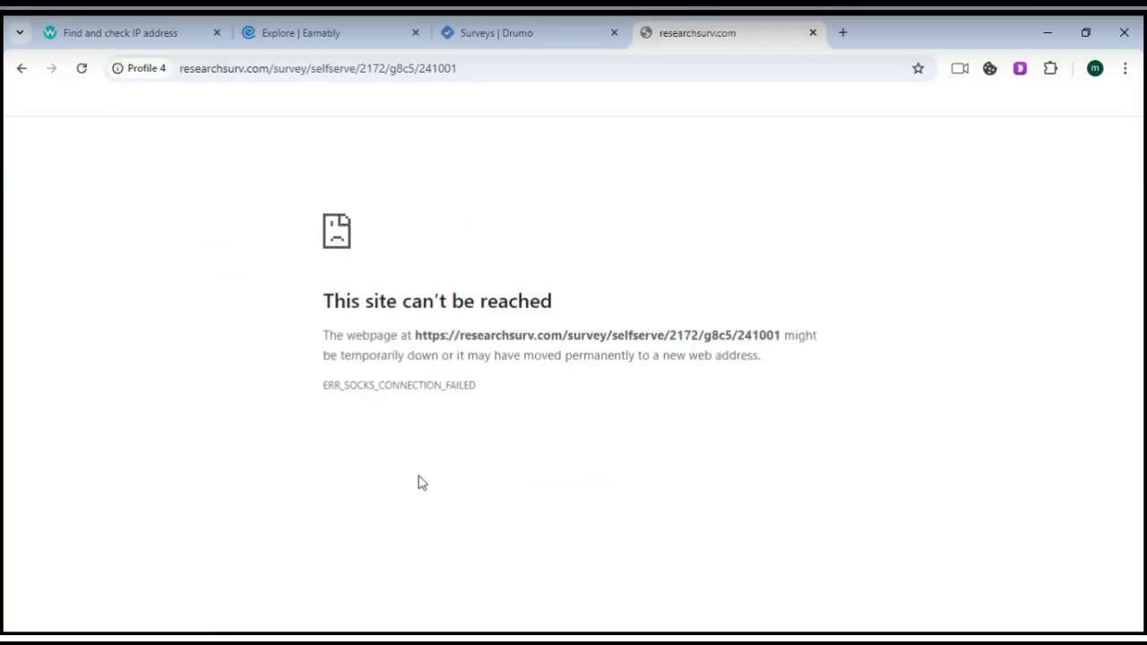
Step: Try repeatedly to reload the unreachable survey page, agreeing to resubmit the form
{"action": "left_click", "coordinate": [80, 69]}
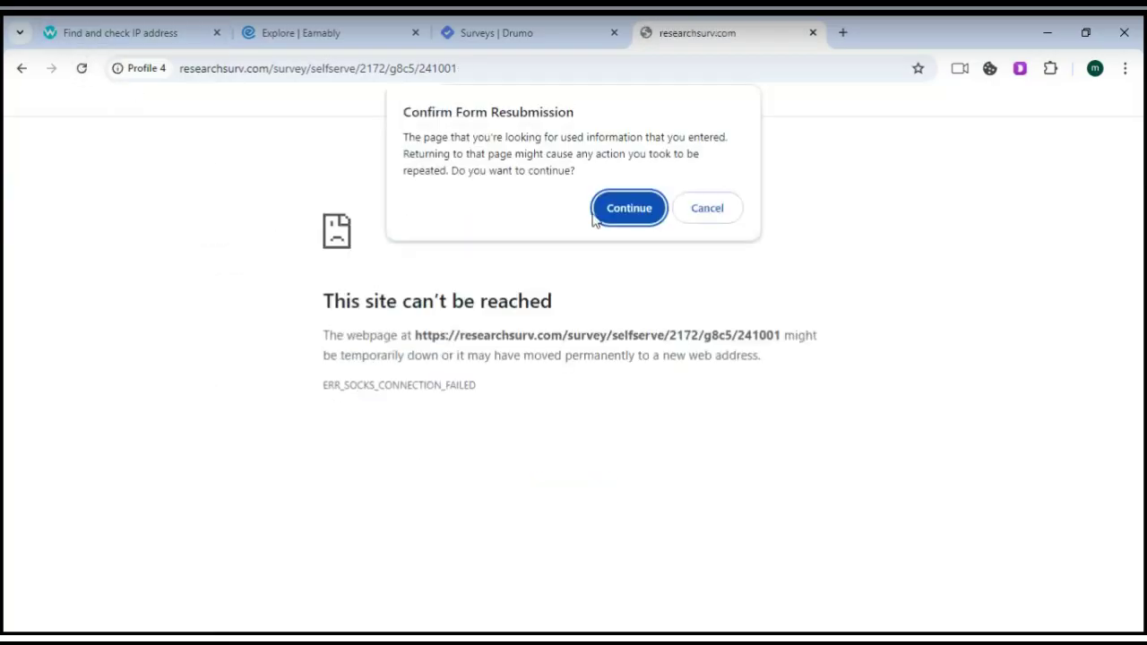
{"action": "left_click", "coordinate": [605, 211]}
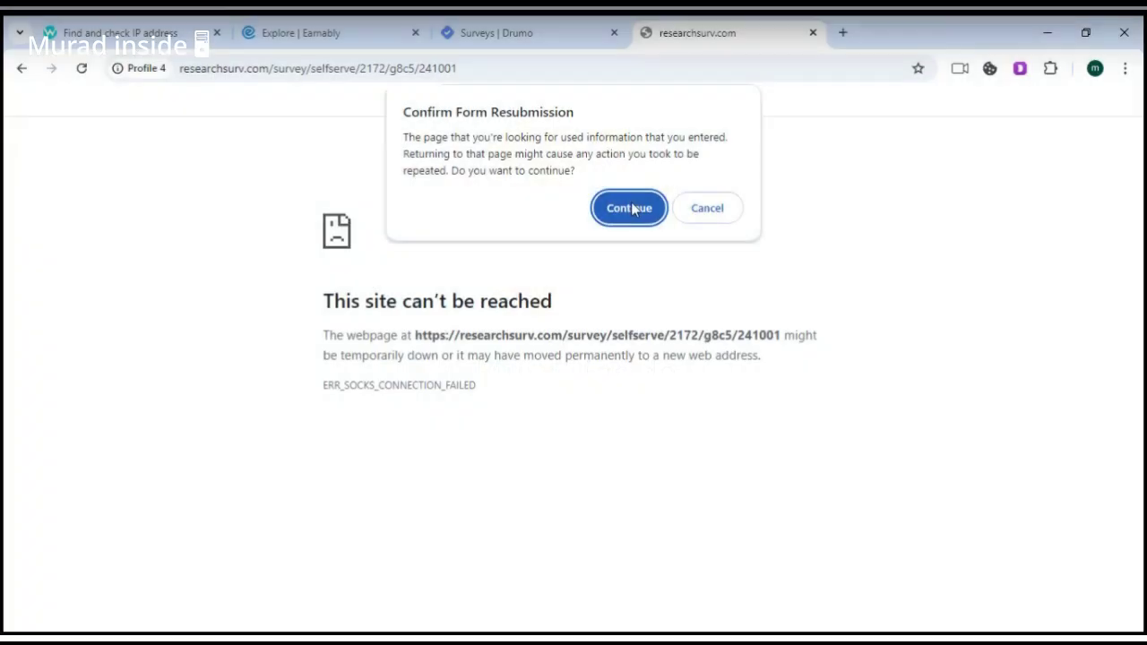
{"action": "left_click", "coordinate": [632, 207]}
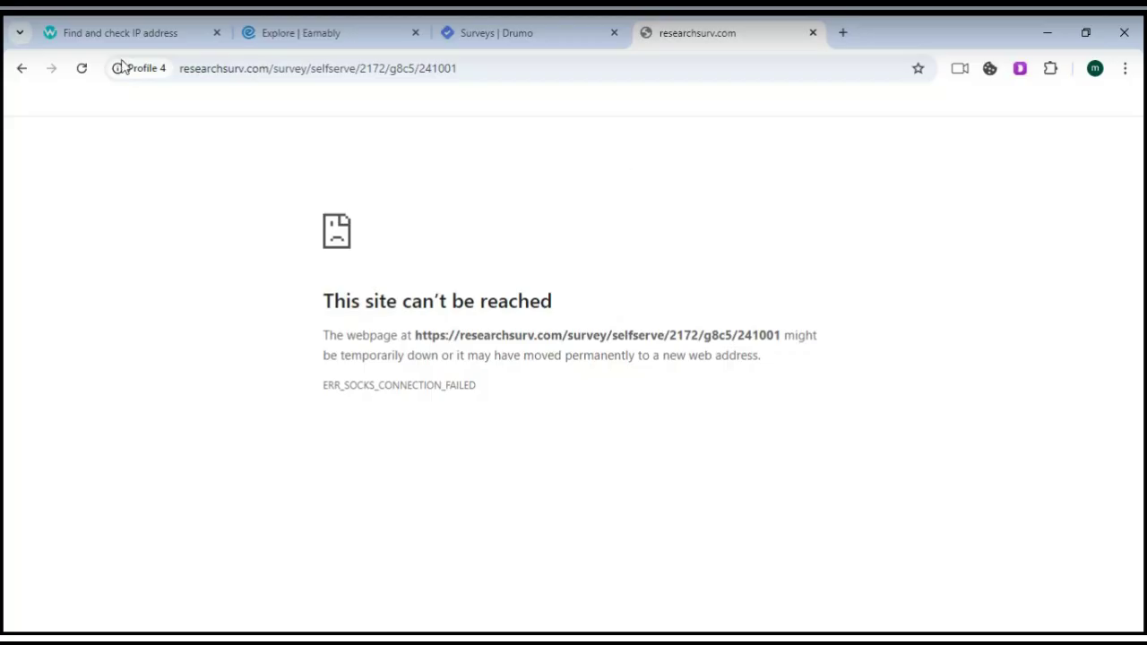
{"action": "left_click", "coordinate": [80, 69]}
{"action": "left_click", "coordinate": [629, 204]}
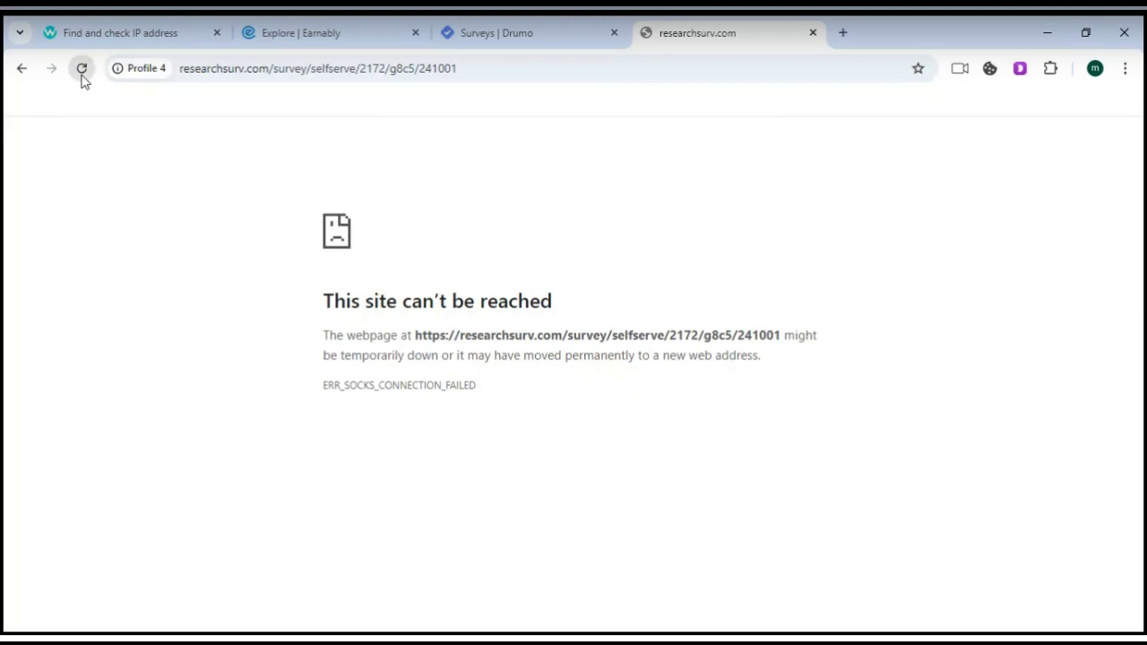
{"action": "left_click", "coordinate": [82, 72]}
{"action": "left_click", "coordinate": [641, 217]}
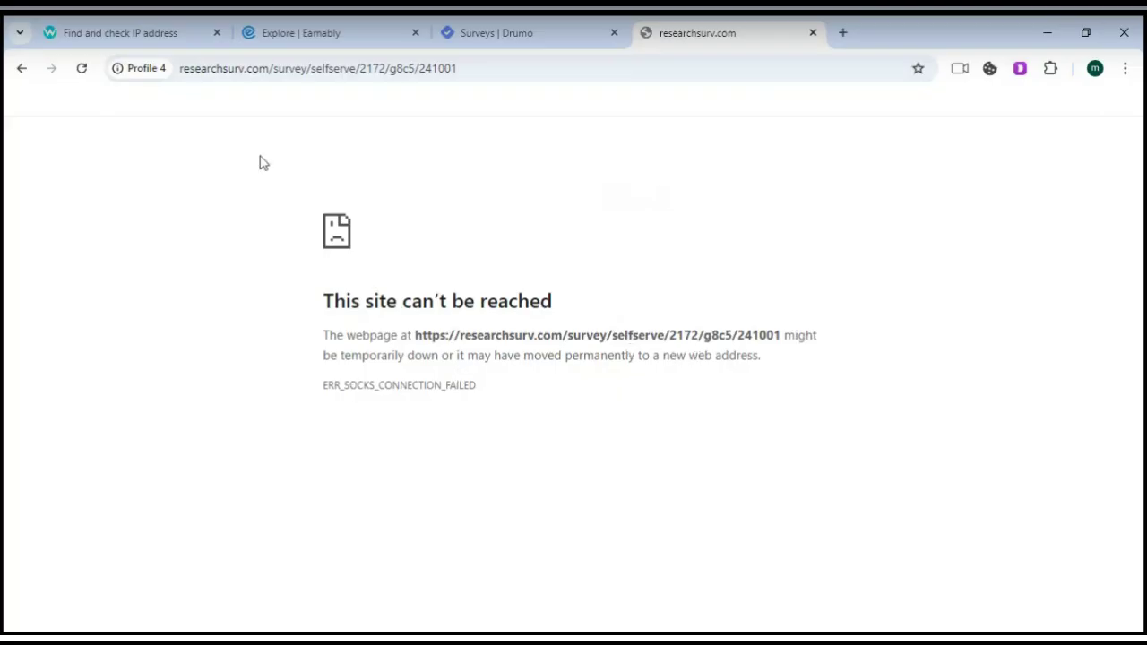
{"action": "left_click", "coordinate": [80, 69]}
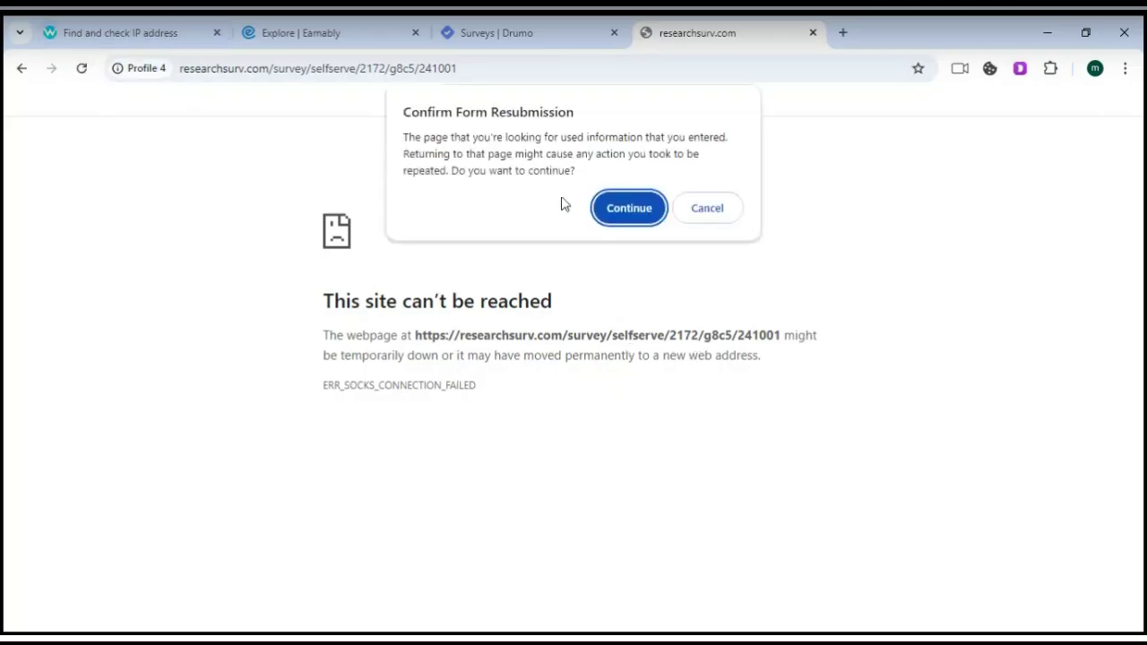
{"action": "left_click", "coordinate": [616, 220]}
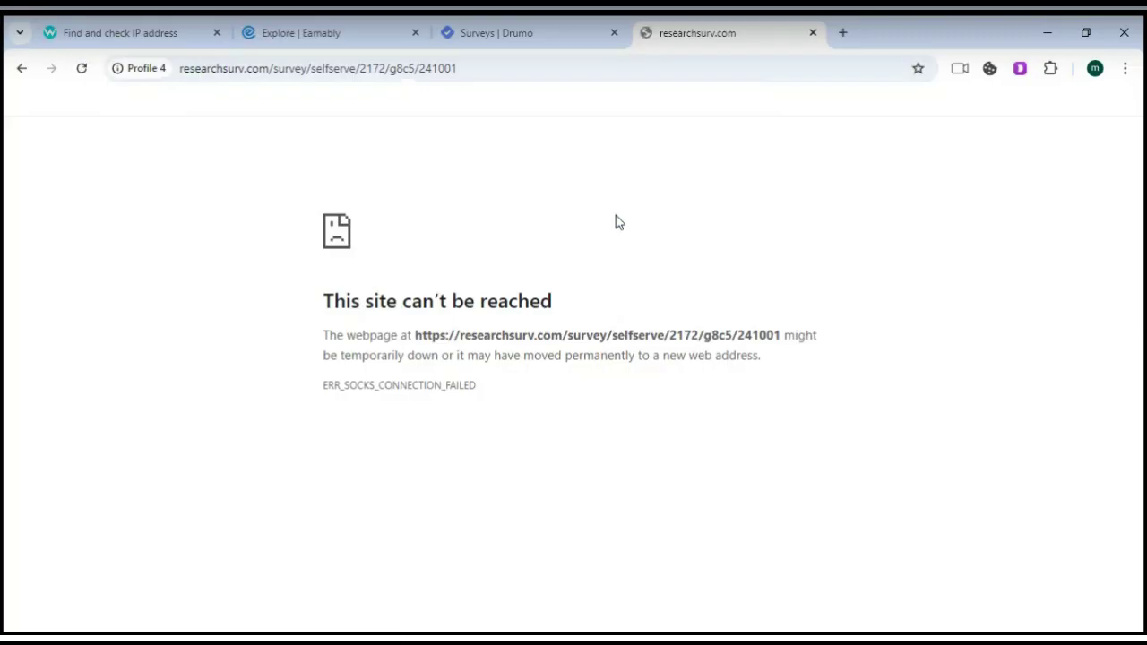
Step: Reload the whoer.net page to check the IP address and connection
{"action": "left_click", "coordinate": [85, 25]}
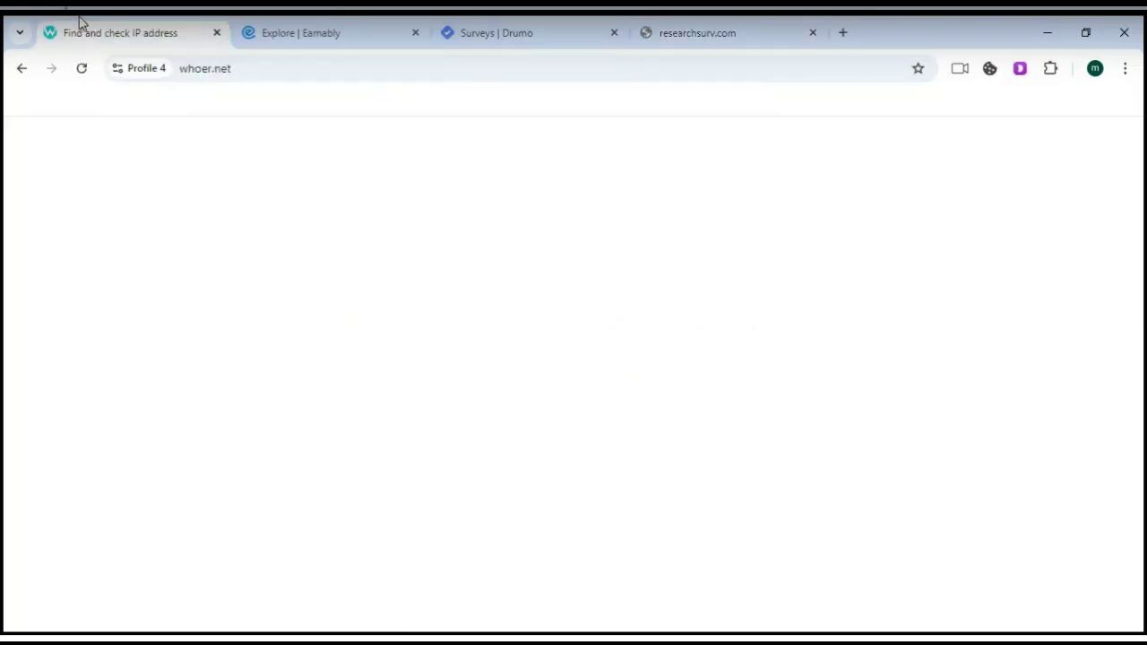
{"action": "left_click", "coordinate": [82, 69]}
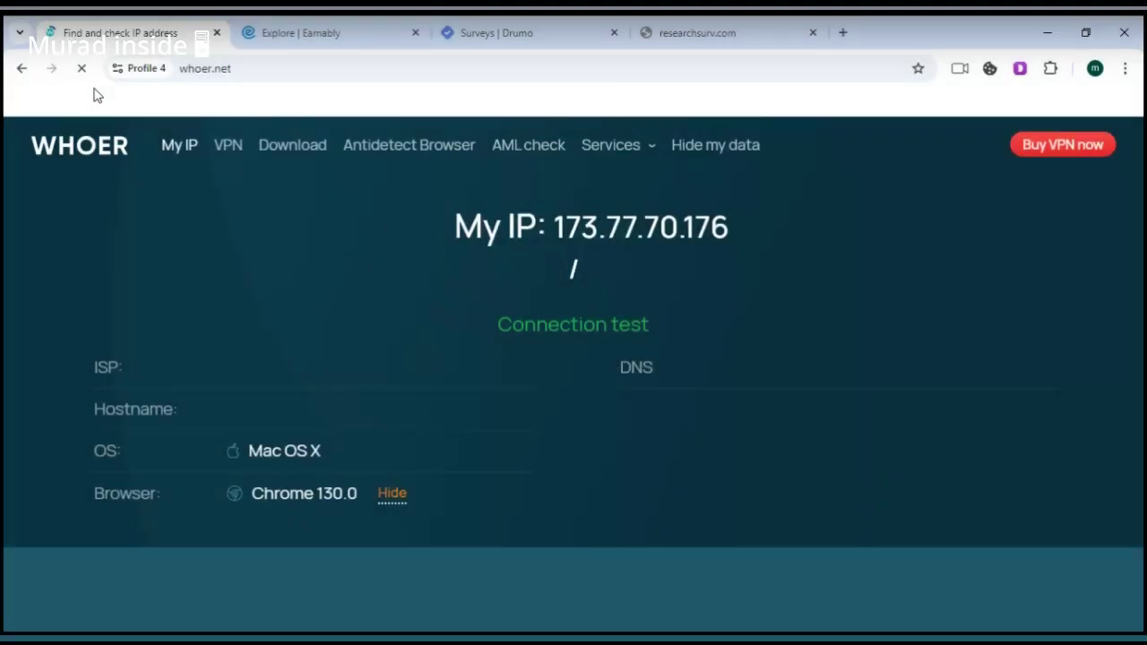
Step: Return to the researchsurv.com survey and reload it, agreeing to resubmit the form
{"action": "mouse_move", "coordinate": [704, 25]}
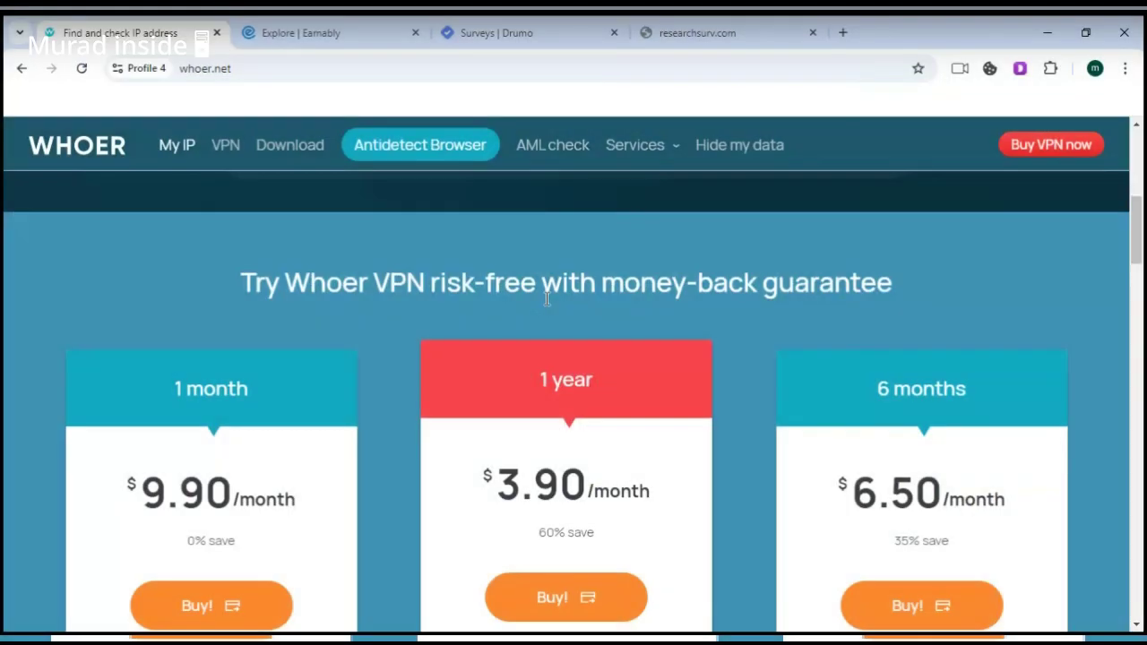
{"action": "left_click", "coordinate": [697, 33]}
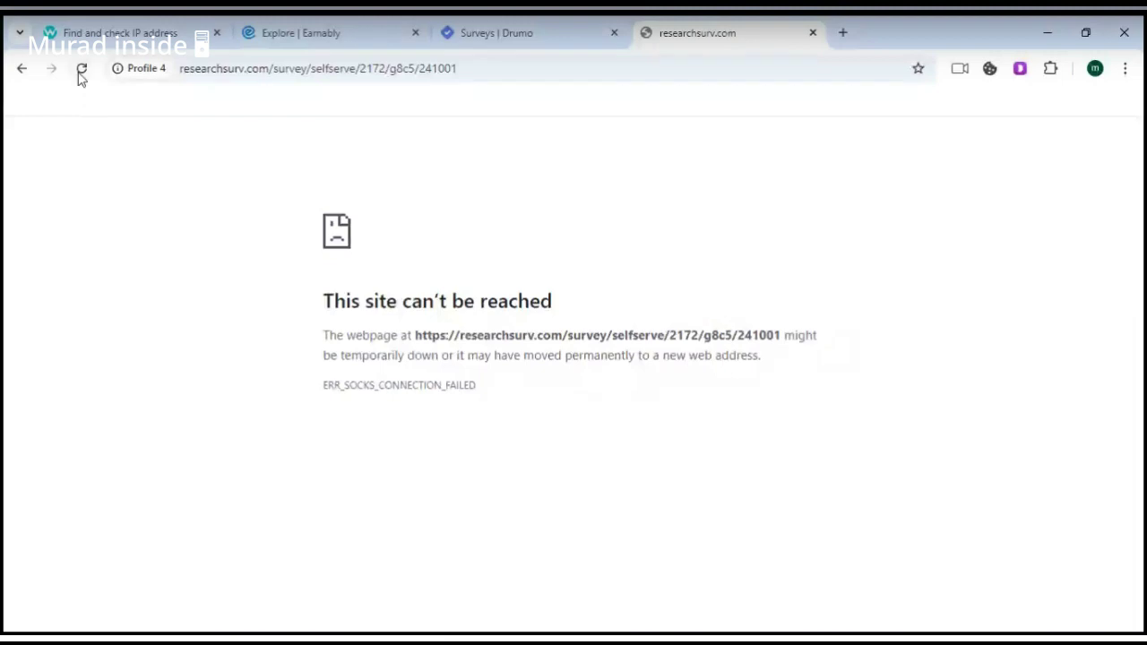
{"action": "left_click", "coordinate": [81, 68]}
{"action": "left_click", "coordinate": [630, 208]}
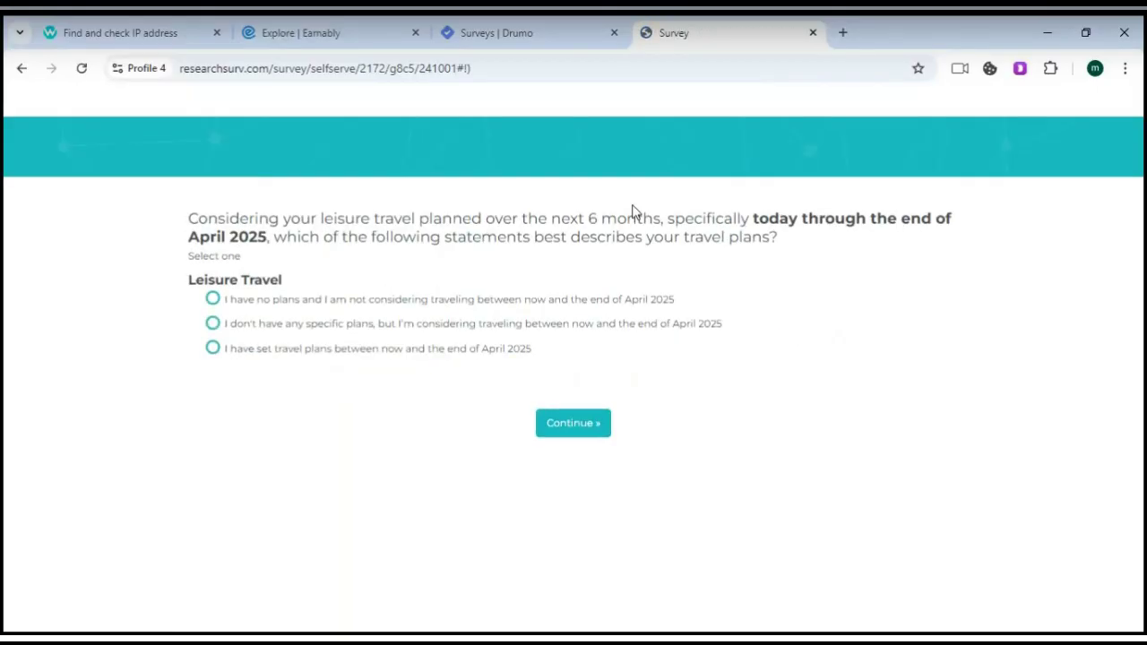
Step: Answer that there are set leisure travel plans between now and the end of April 2025, and submit
{"action": "left_click", "coordinate": [470, 352]}
{"action": "left_click", "coordinate": [580, 437]}
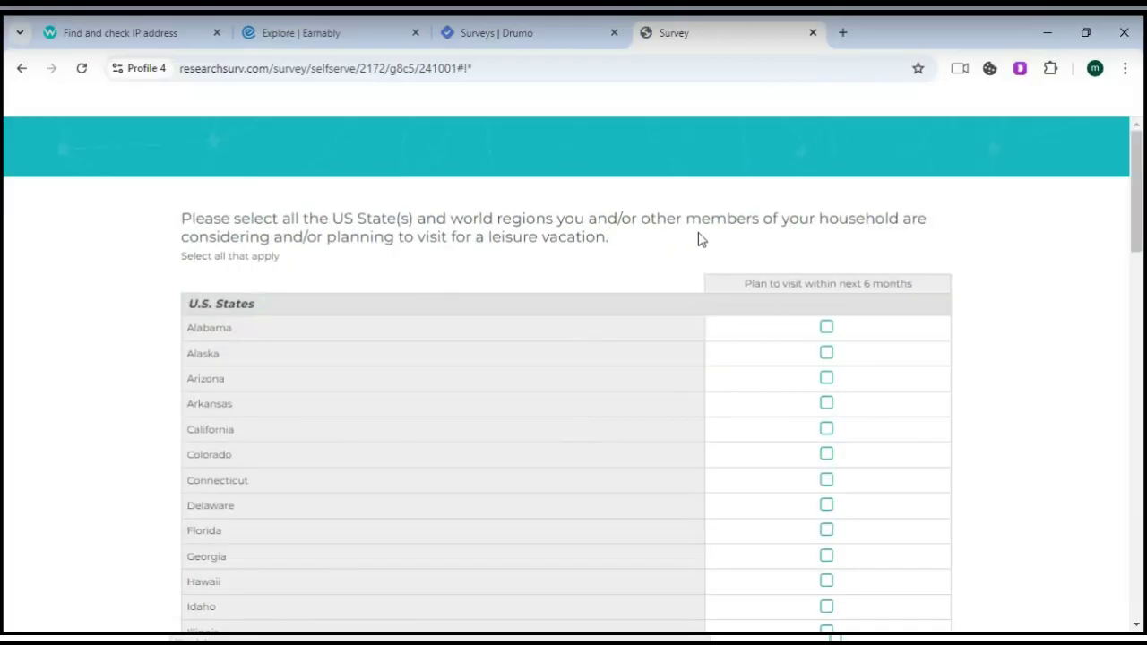
{"action": "scroll", "coordinate": [635, 427], "scroll_direction": "down", "scroll_amount": 1}
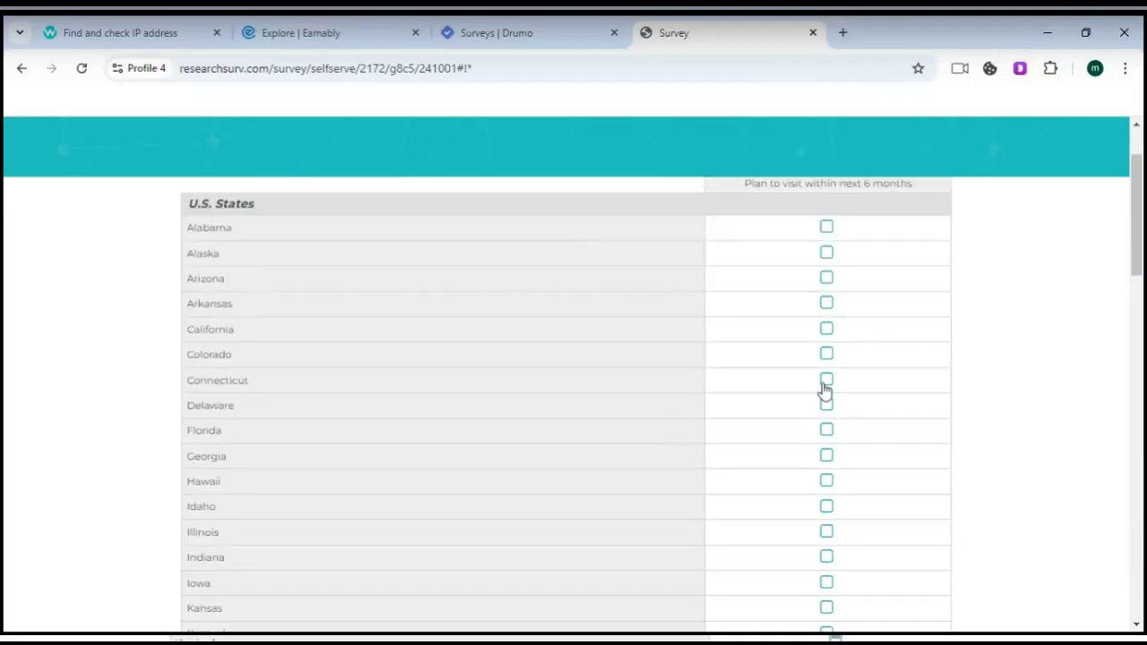
{"action": "left_click", "coordinate": [826, 331]}
{"action": "scroll", "coordinate": [837, 348], "scroll_direction": "up", "scroll_amount": 1}
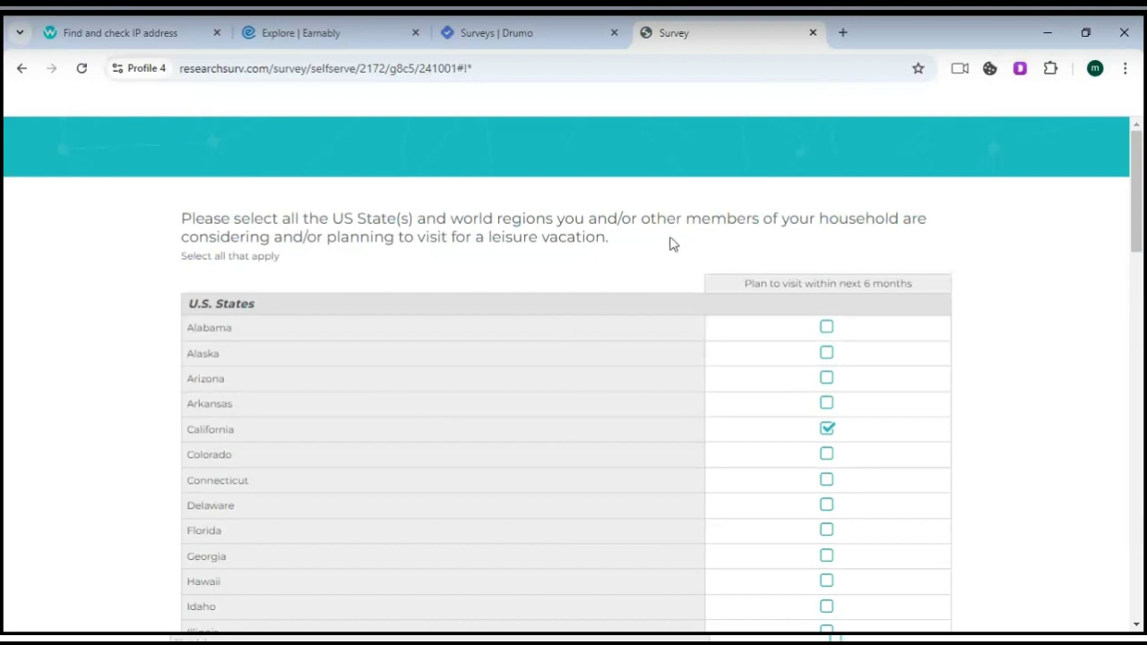
{"action": "scroll", "coordinate": [726, 375], "scroll_direction": "down", "scroll_amount": 2}
{"action": "scroll", "coordinate": [799, 538], "scroll_direction": "down", "scroll_amount": 10}
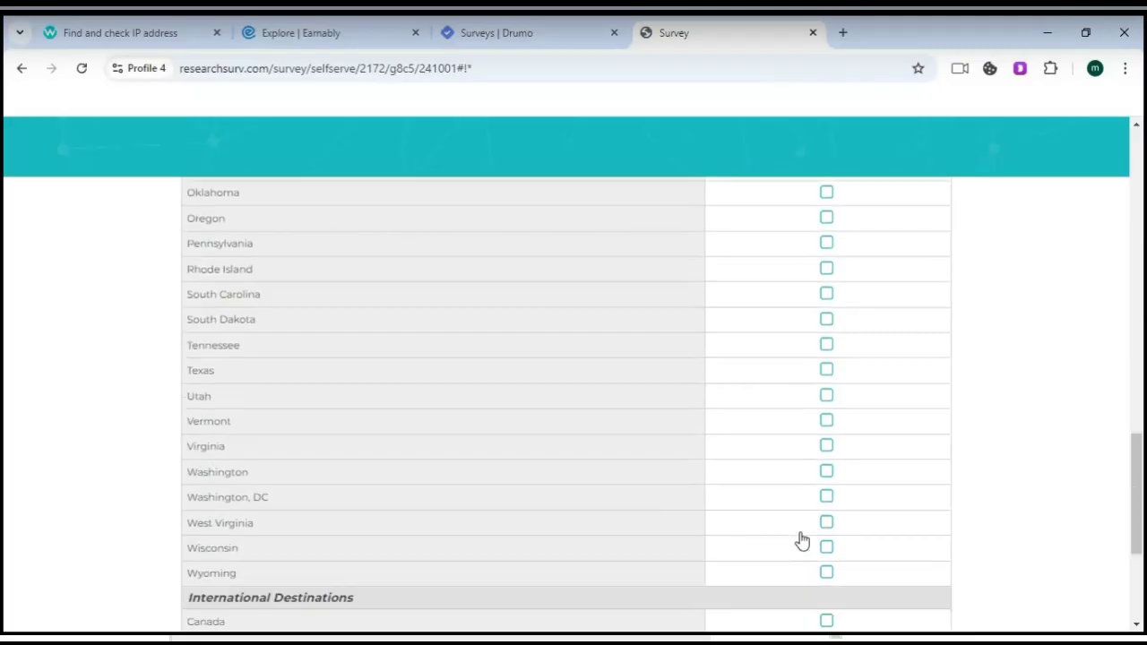
{"action": "scroll", "coordinate": [802, 540], "scroll_direction": "down", "scroll_amount": 6}
{"action": "scroll", "coordinate": [800, 520], "scroll_direction": "up", "scroll_amount": 18}
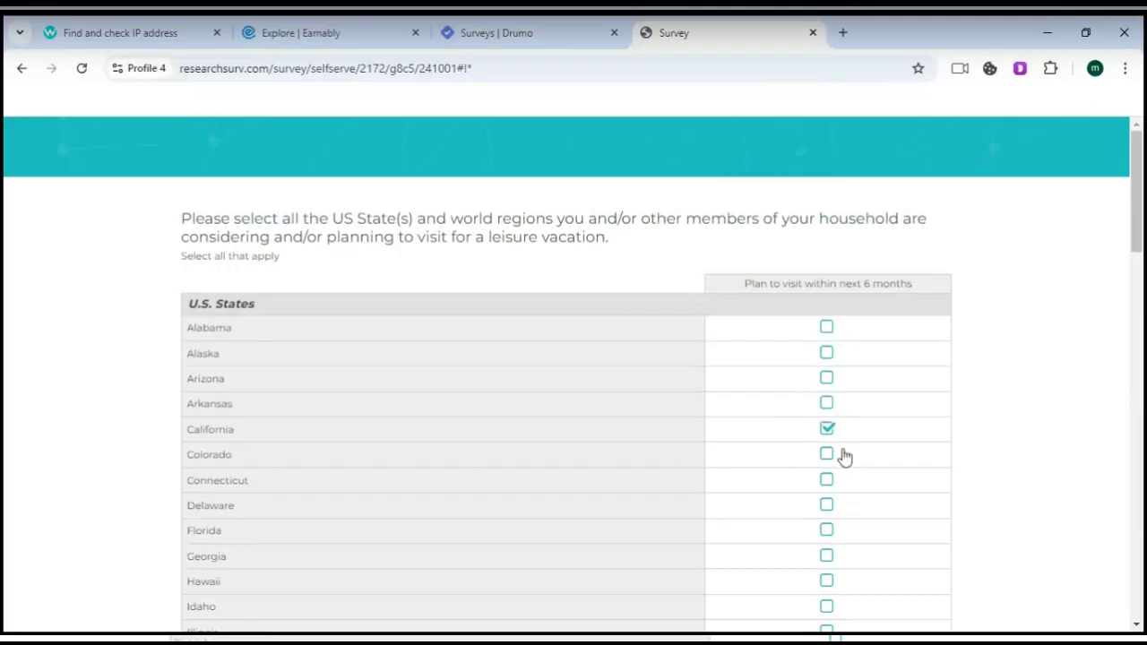
{"action": "scroll", "coordinate": [853, 484], "scroll_direction": "down", "scroll_amount": 1}
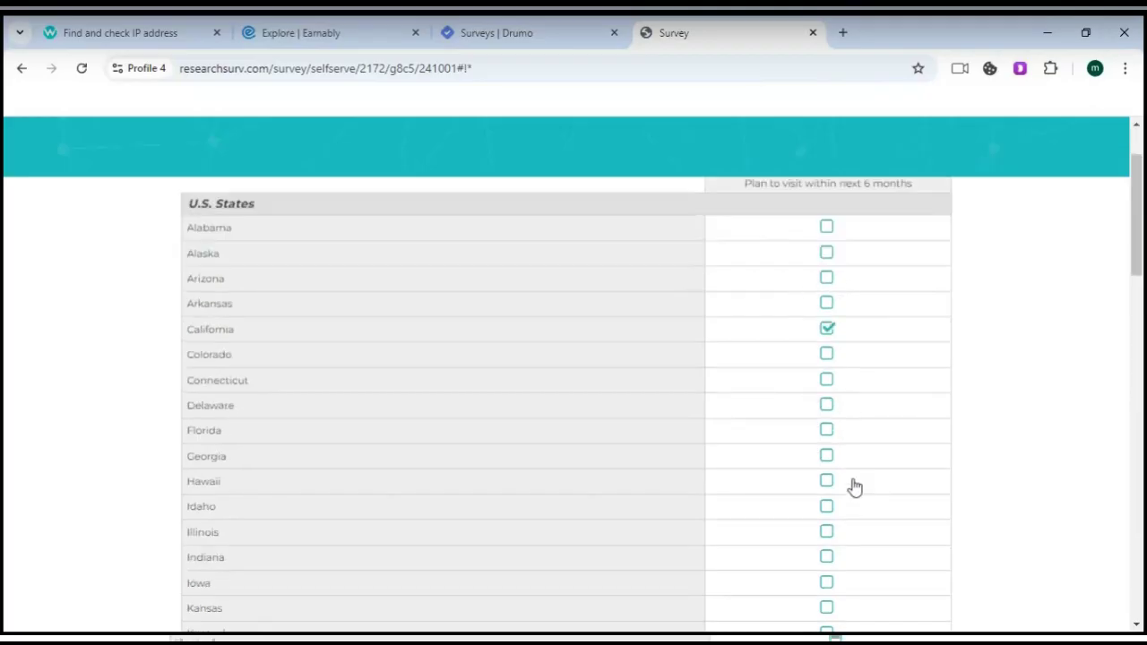
{"action": "left_click", "coordinate": [833, 333]}
Step: Tick Alaska, New York and Washington, DC as U.S. destinations planned for a visit within the next 6 months
{"action": "left_click", "coordinate": [826, 253]}
{"action": "scroll", "coordinate": [292, 379], "scroll_direction": "down", "scroll_amount": 3}
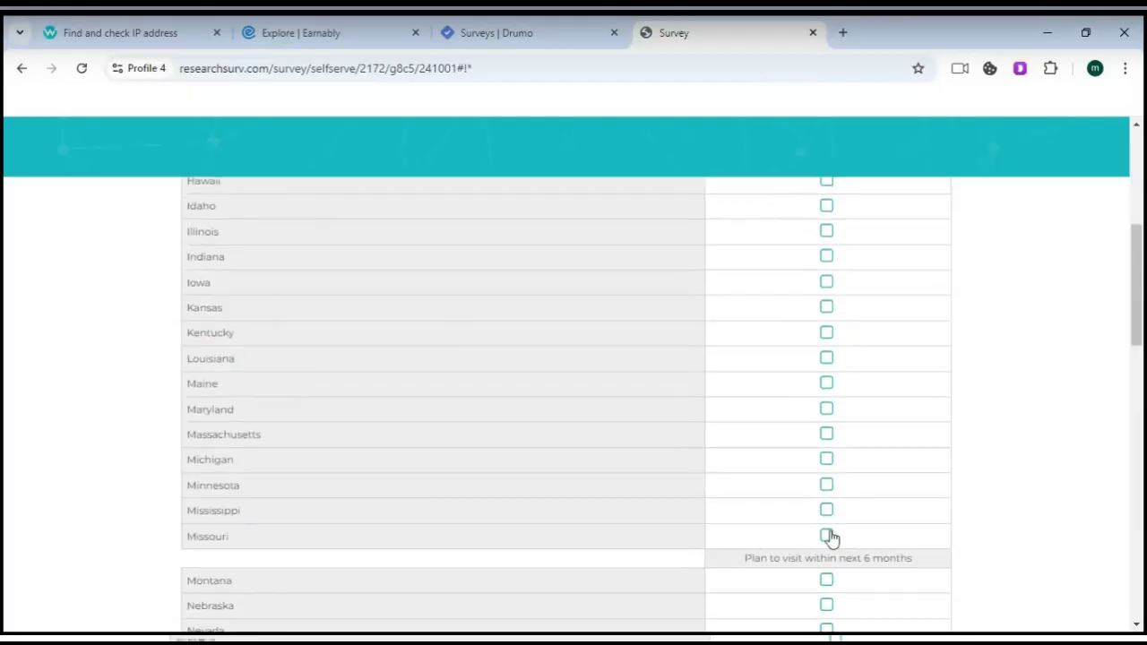
{"action": "scroll", "coordinate": [830, 538], "scroll_direction": "down", "scroll_amount": 3}
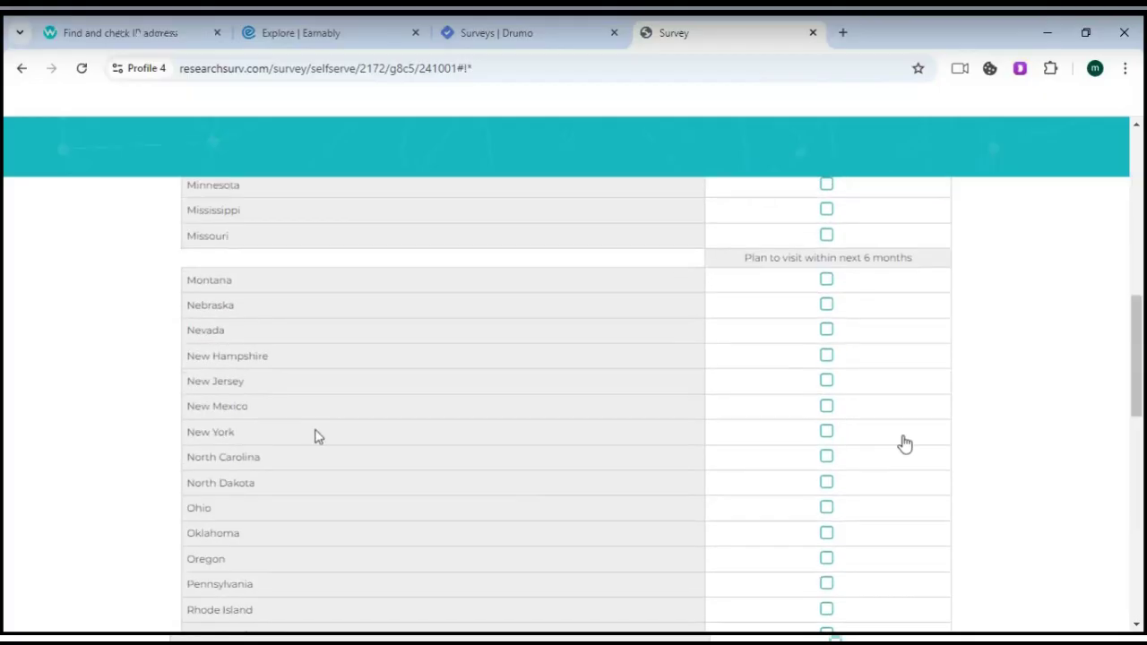
{"action": "left_click", "coordinate": [826, 432]}
{"action": "scroll", "coordinate": [826, 438], "scroll_direction": "down", "scroll_amount": 5}
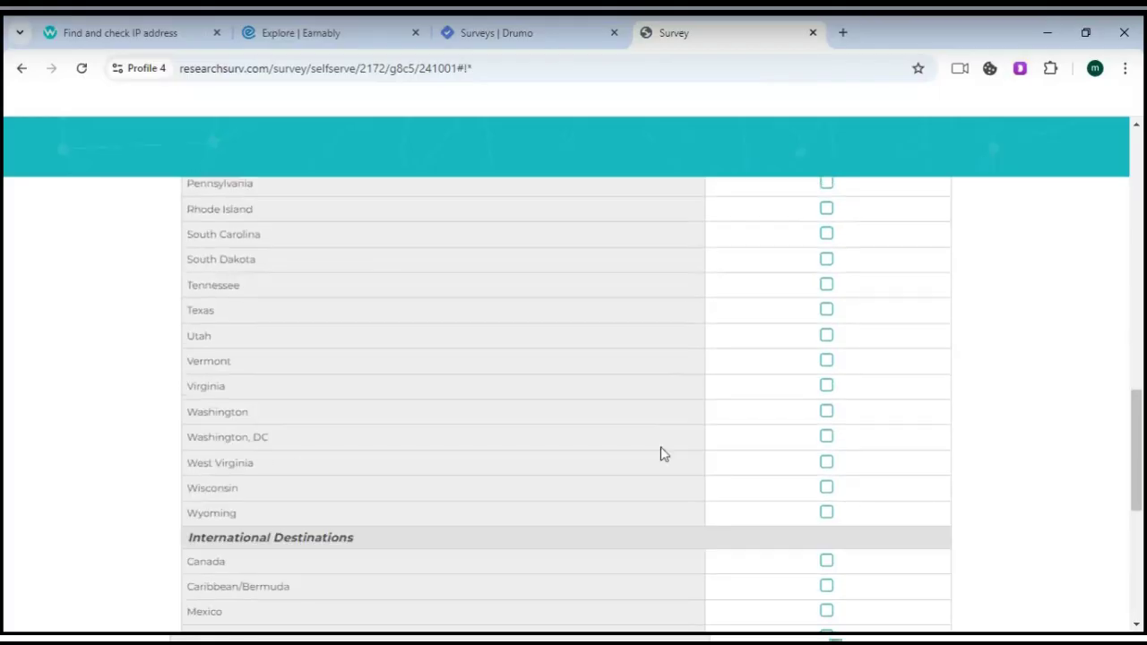
{"action": "left_click", "coordinate": [825, 438]}
{"action": "scroll", "coordinate": [826, 454], "scroll_direction": "down", "scroll_amount": 3}
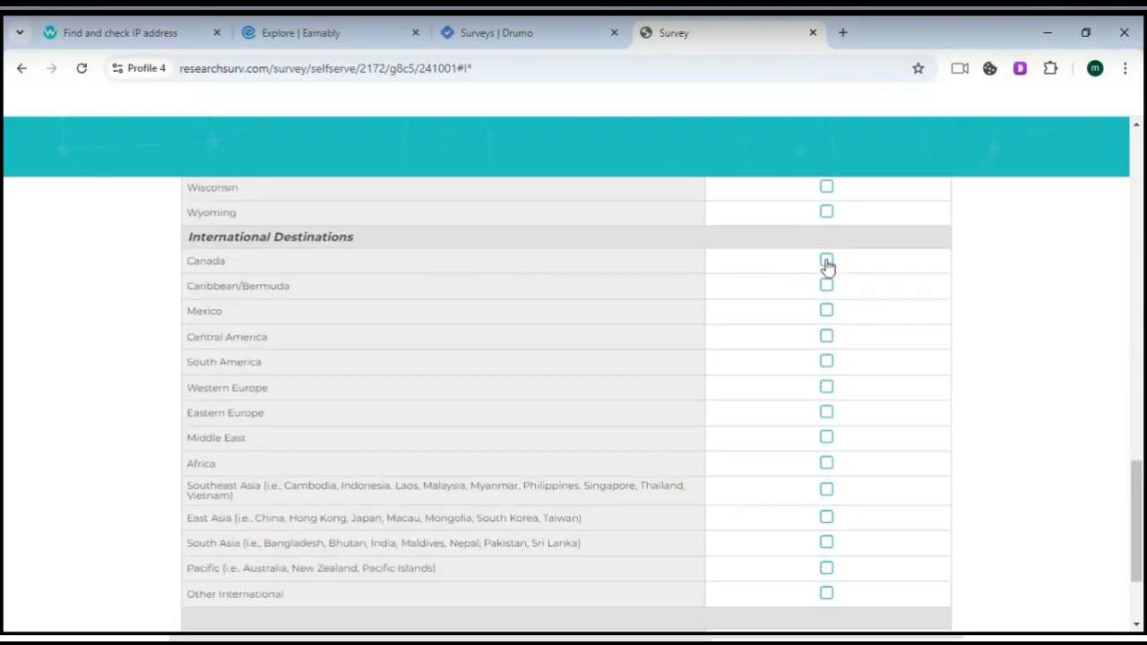
Step: Add Canada, Southeast Asia and East Asia as international destinations planned within the next 6 months, and submit the answers
{"action": "left_click", "coordinate": [825, 262]}
{"action": "scroll", "coordinate": [833, 334], "scroll_direction": "down", "scroll_amount": 2}
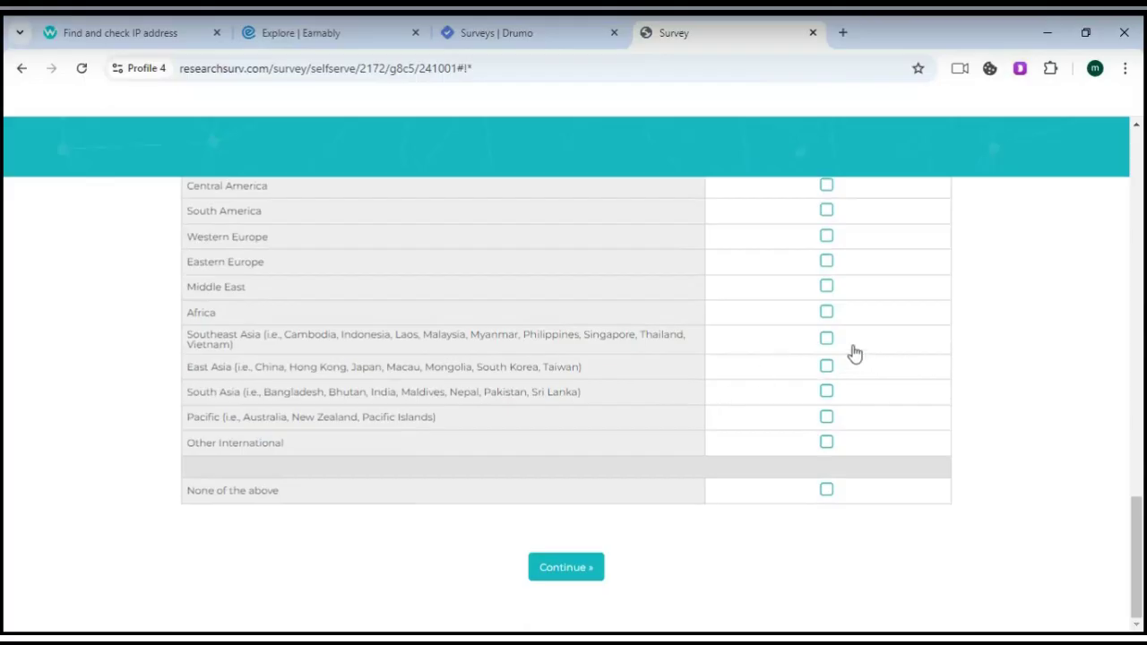
{"action": "left_click", "coordinate": [826, 338]}
{"action": "left_click", "coordinate": [827, 366]}
{"action": "left_click", "coordinate": [559, 573]}
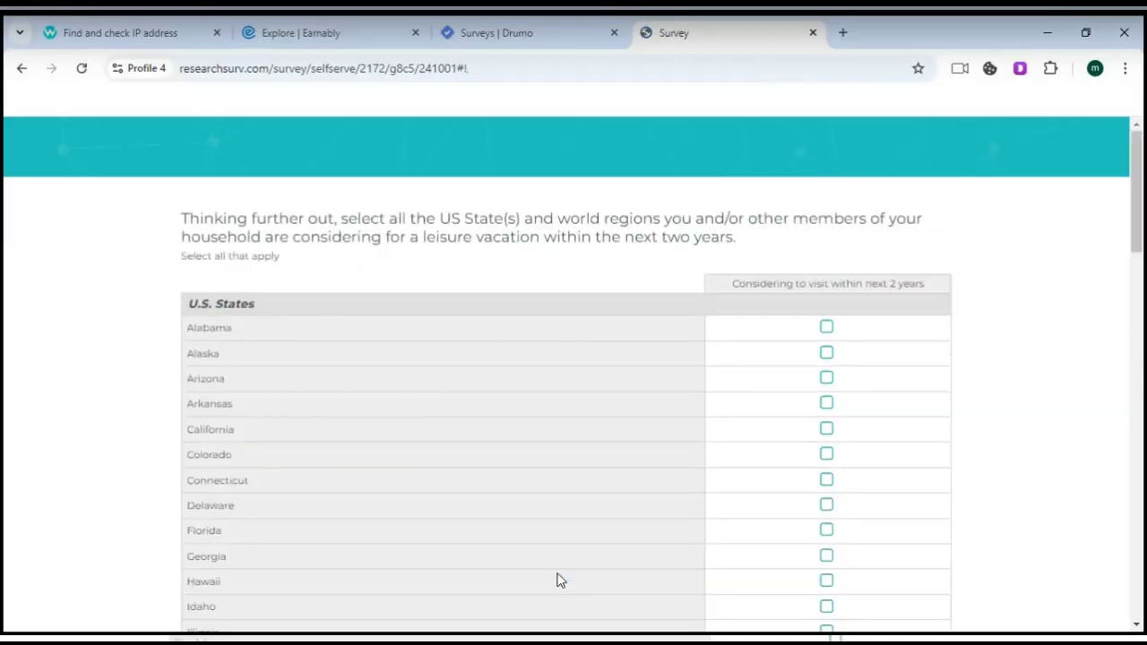
Step: Tick California, Colorado and Washington, DC as U.S. destinations considered for a leisure vacation within the next two years
{"action": "scroll", "coordinate": [845, 453], "scroll_direction": "down", "scroll_amount": 3}
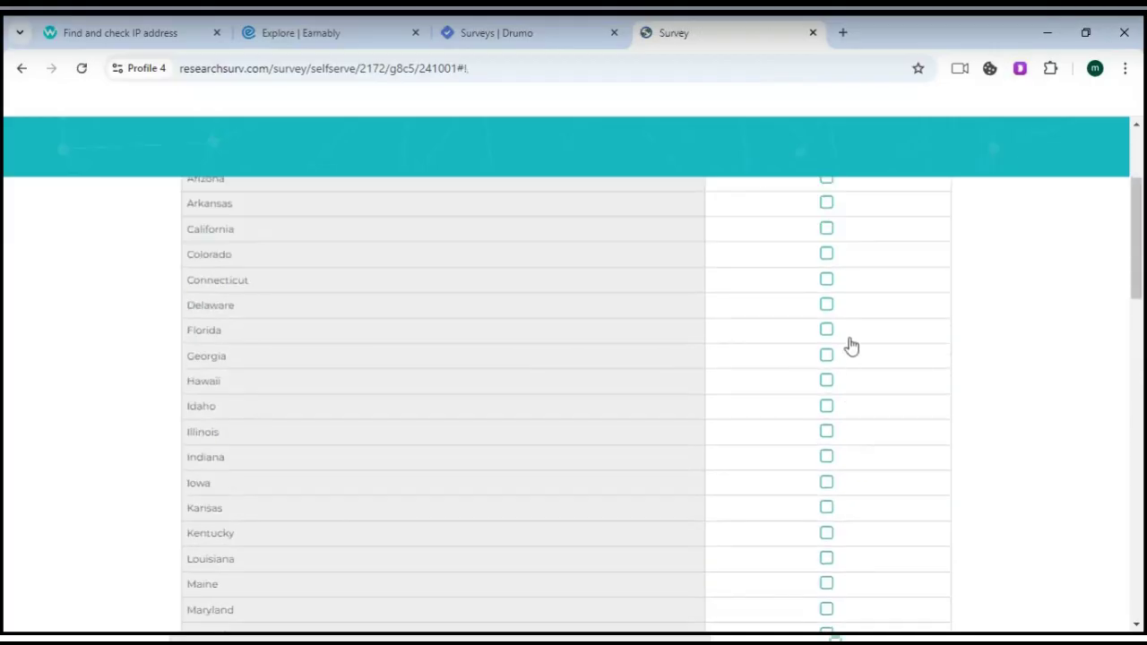
{"action": "left_click", "coordinate": [828, 254]}
{"action": "left_click", "coordinate": [826, 229]}
{"action": "scroll", "coordinate": [827, 359], "scroll_direction": "down", "scroll_amount": 3}
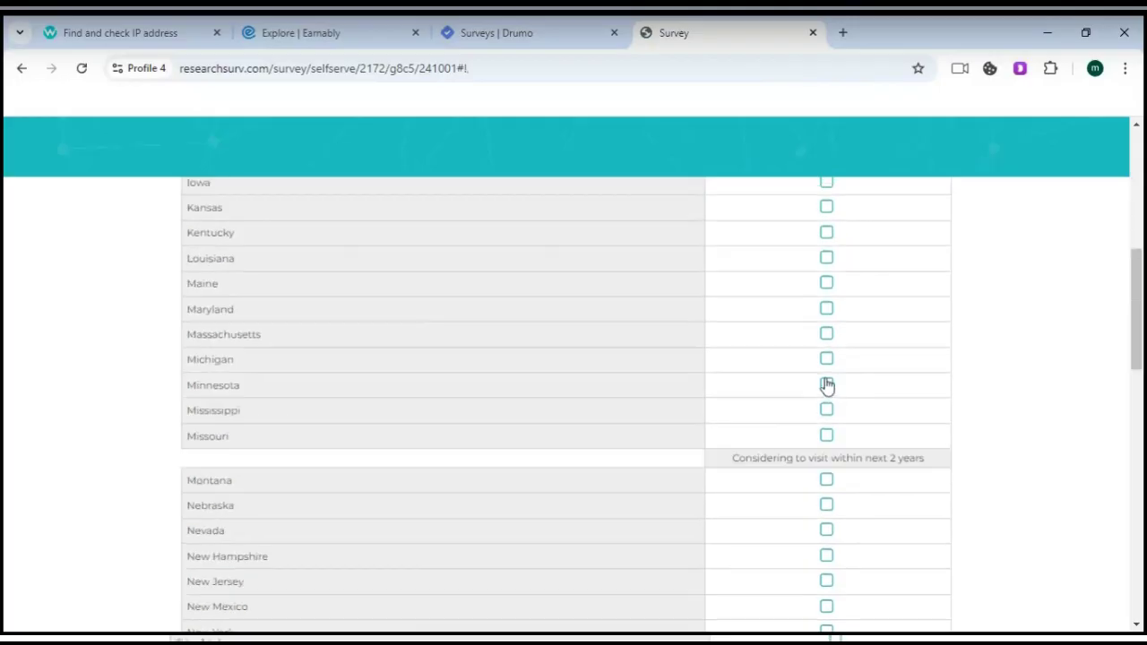
{"action": "scroll", "coordinate": [827, 384], "scroll_direction": "down", "scroll_amount": 8}
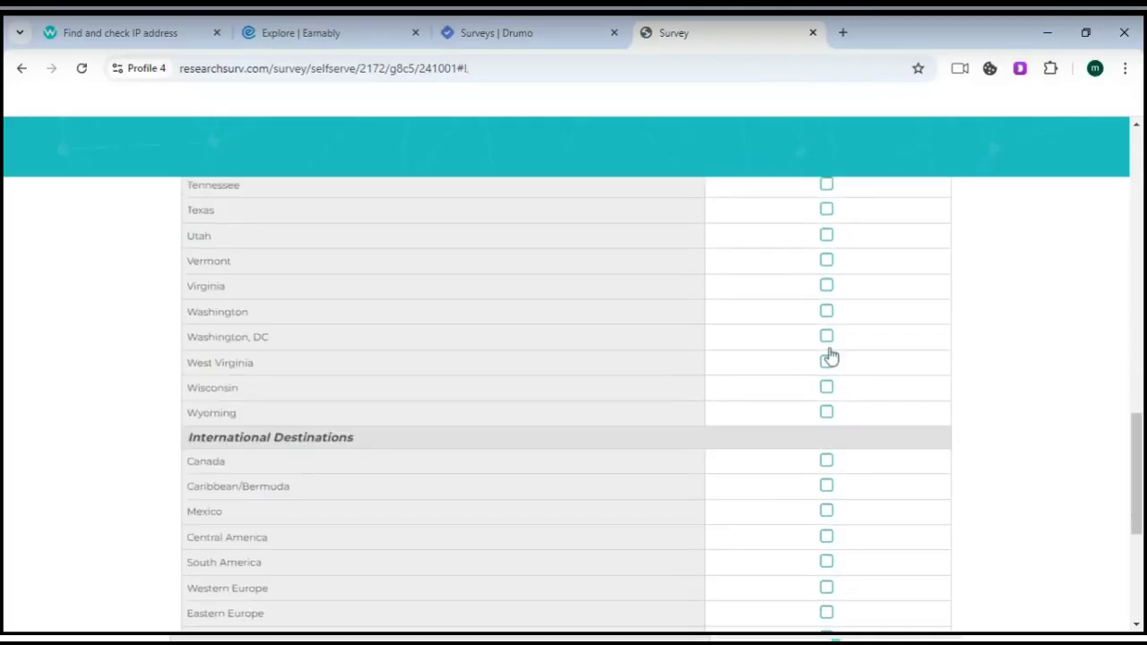
{"action": "left_click", "coordinate": [826, 339]}
{"action": "scroll", "coordinate": [833, 384], "scroll_direction": "down", "scroll_amount": 2}
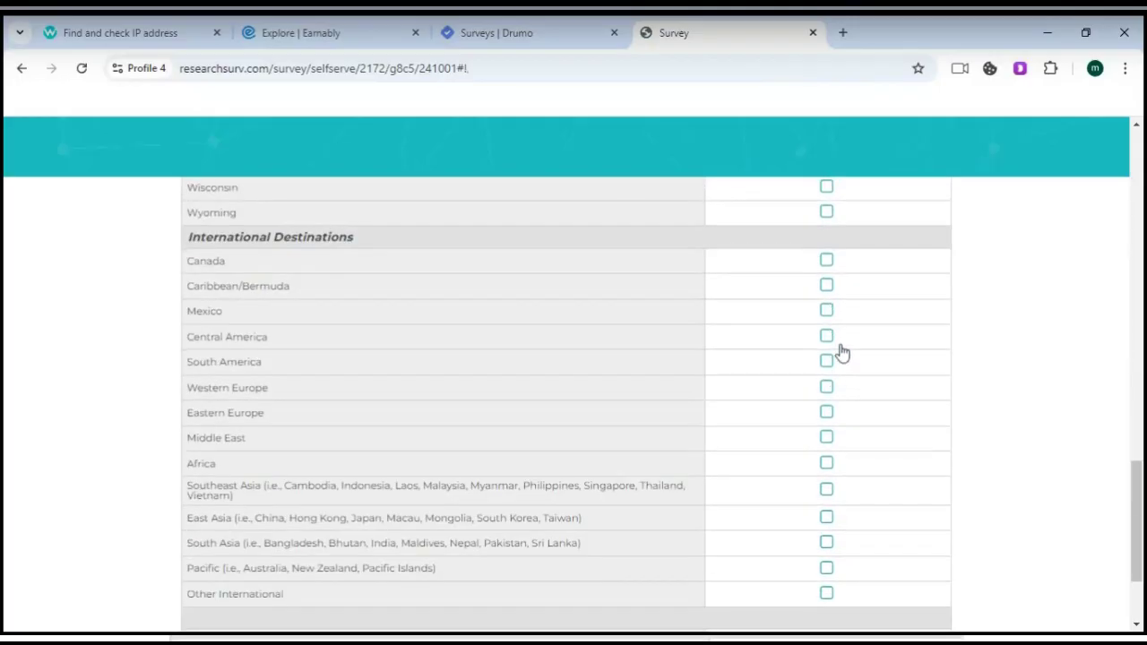
Step: Add Canada, Eastern Europe and Southeast Asia as international destinations considered within the next two years, and submit the answers
{"action": "left_click", "coordinate": [820, 261]}
{"action": "scroll", "coordinate": [817, 417], "scroll_direction": "down", "scroll_amount": 2}
{"action": "scroll", "coordinate": [820, 424], "scroll_direction": "up", "scroll_amount": 2}
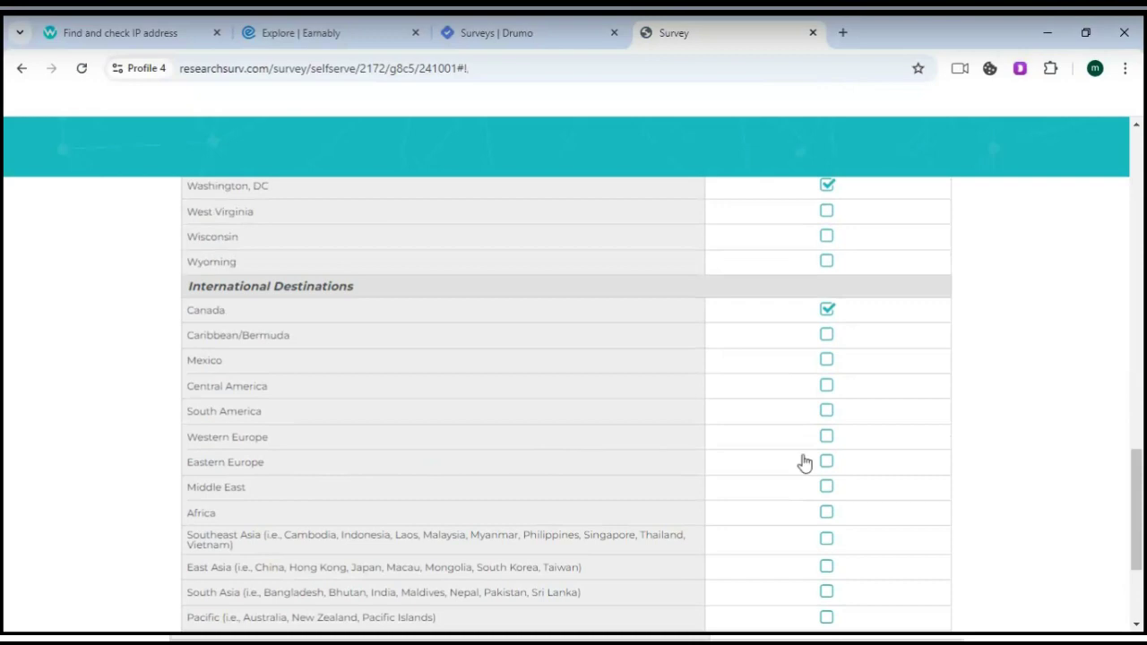
{"action": "scroll", "coordinate": [828, 466], "scroll_direction": "down", "scroll_amount": 1}
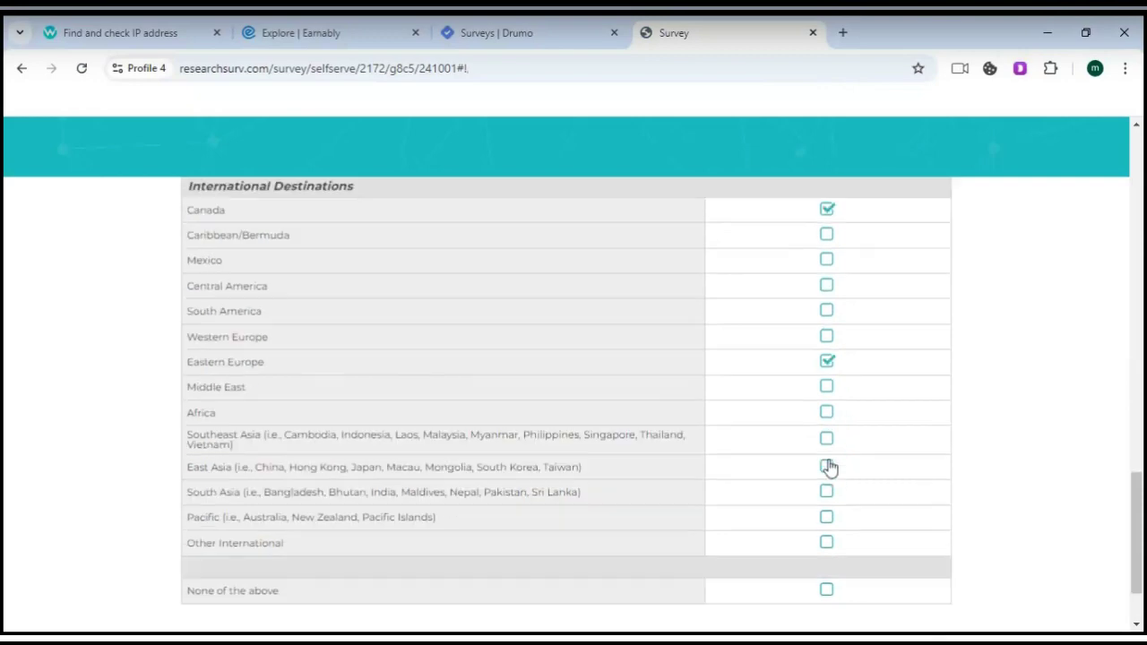
{"action": "left_click", "coordinate": [826, 438]}
{"action": "scroll", "coordinate": [822, 525], "scroll_direction": "down", "scroll_amount": 1}
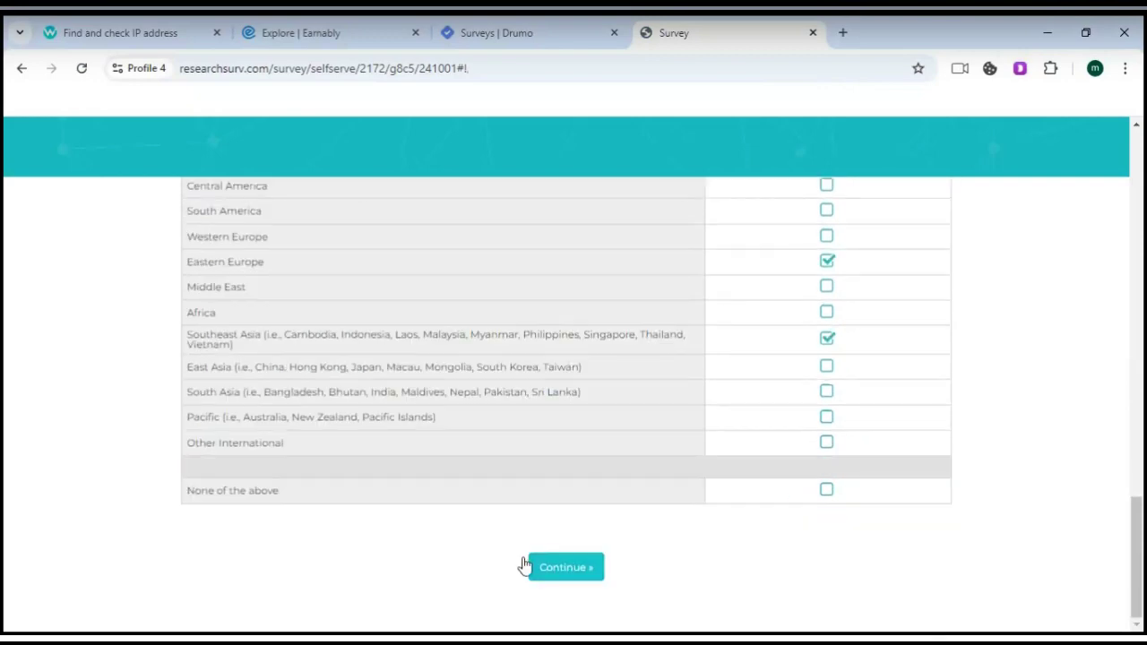
{"action": "left_click", "coordinate": [540, 571]}
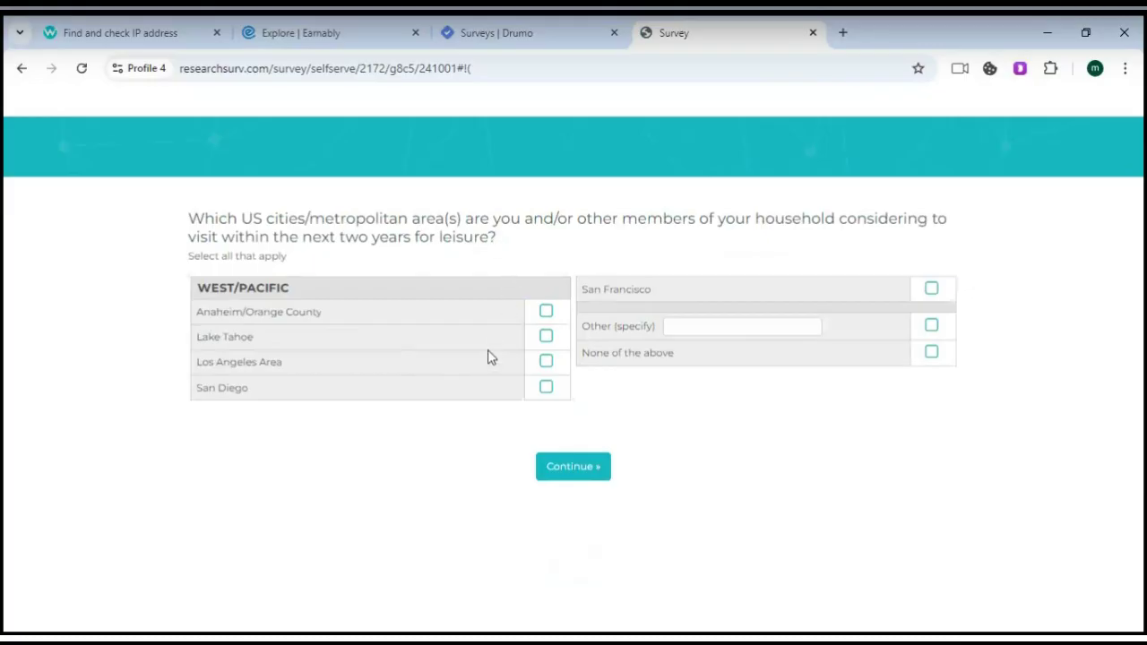
Step: Submit Los Angeles Area as the only city considered, and rate feeling responsible for the places visited 7, Strongly Agree
{"action": "left_click", "coordinate": [548, 362]}
{"action": "left_click", "coordinate": [549, 312]}
{"action": "left_click", "coordinate": [550, 312]}
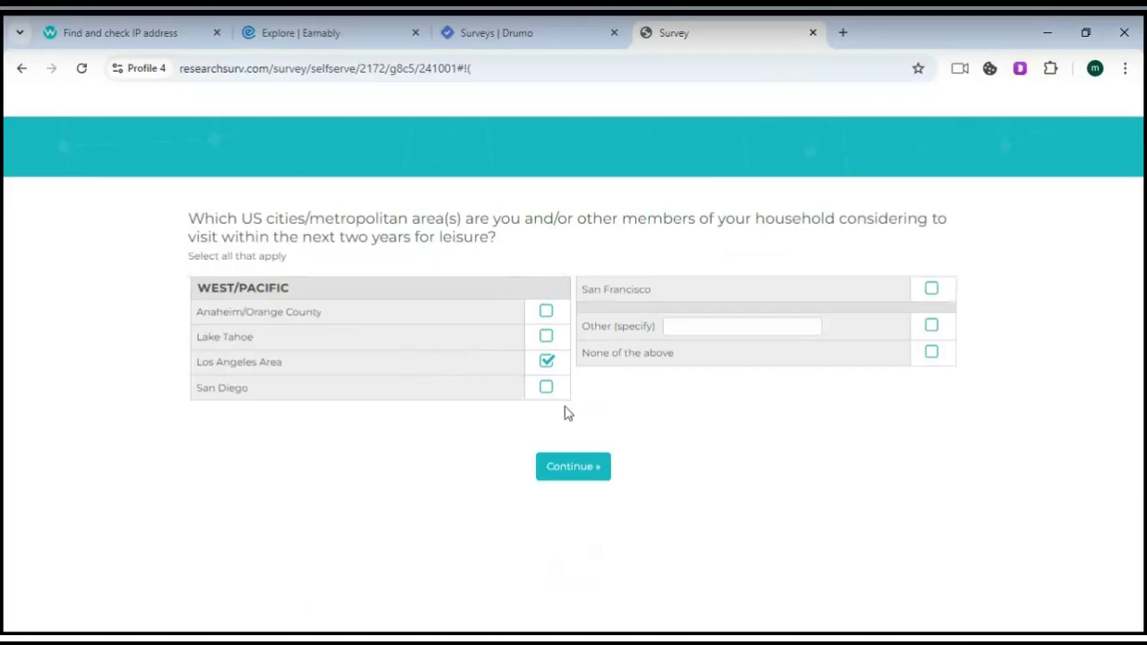
{"action": "left_click", "coordinate": [583, 471]}
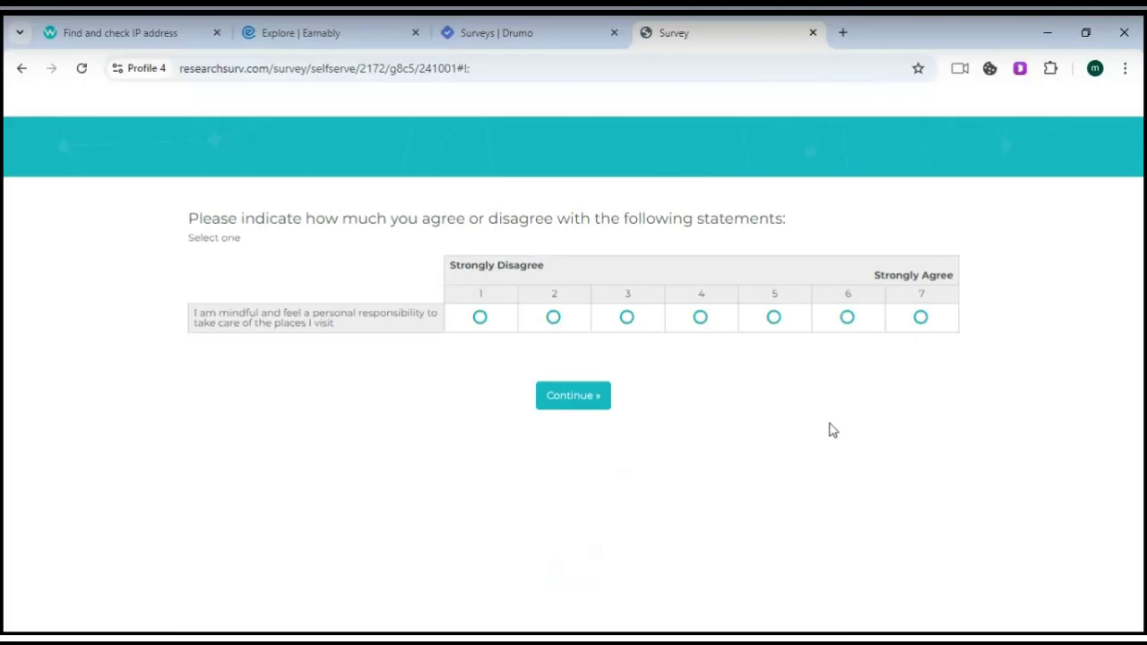
{"action": "left_click", "coordinate": [920, 319]}
{"action": "left_click", "coordinate": [581, 404]}
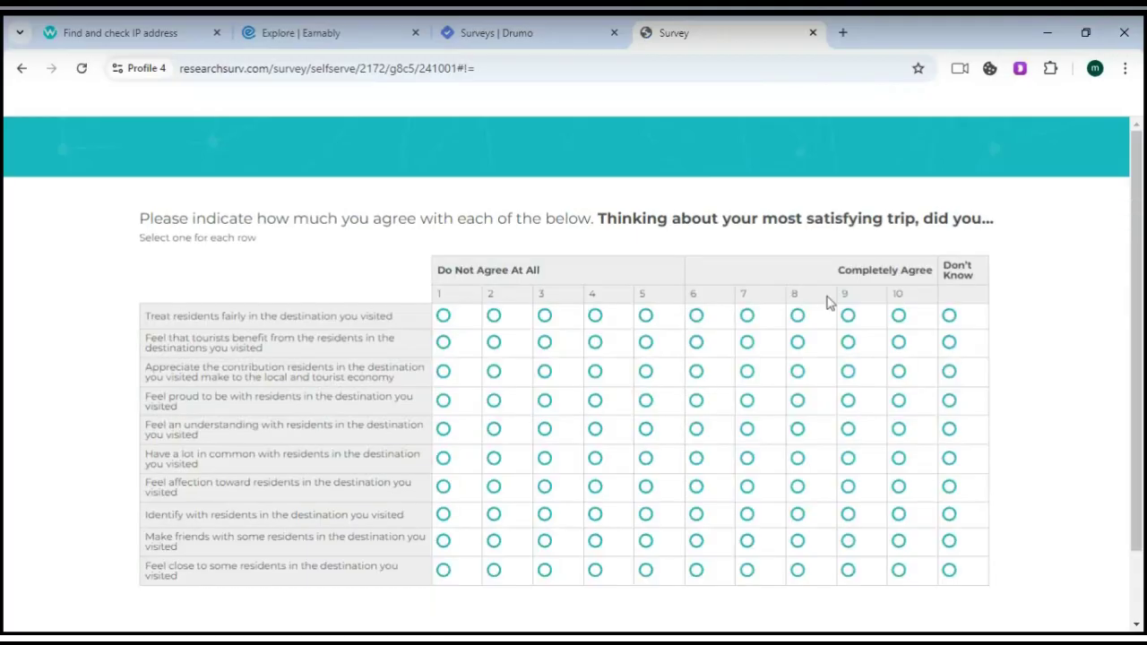
Step: For the most satisfying trip, rate treating residents fairly 9, tourists benefiting from residents 10, appreciating residents' contribution 8, and feeling proud with residents 9
{"action": "scroll", "coordinate": [941, 363], "scroll_direction": "down", "scroll_amount": 1}
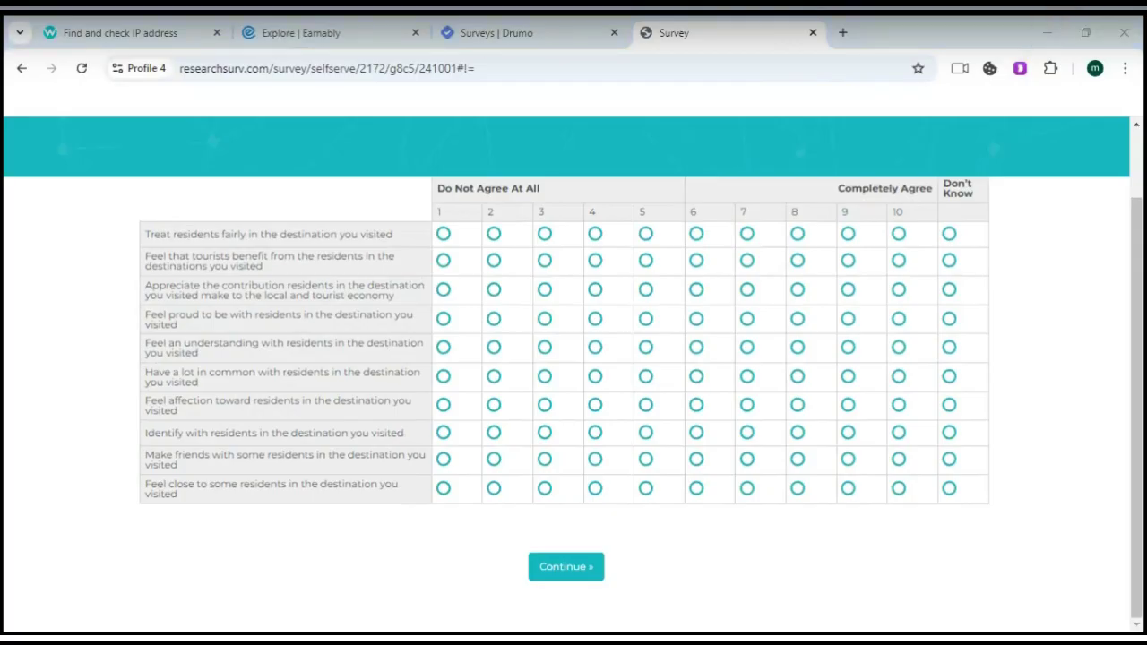
{"action": "left_click", "coordinate": [980, 184]}
{"action": "left_click", "coordinate": [848, 233]}
{"action": "left_click", "coordinate": [899, 261]}
{"action": "left_click", "coordinate": [796, 289]}
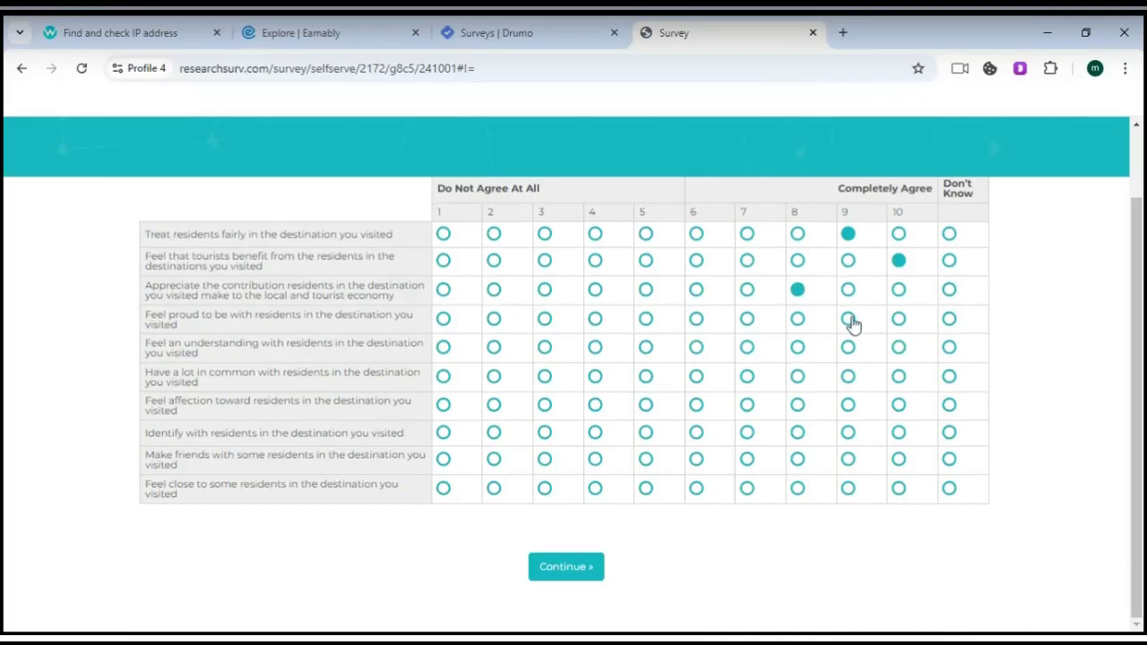
{"action": "left_click", "coordinate": [849, 321]}
Step: Rate understanding residents 7, having a lot in common 9, affection 10, identifying 8, making friends 9 and feeling close 8, and submit the grid
{"action": "left_click", "coordinate": [747, 347]}
{"action": "left_click", "coordinate": [848, 377]}
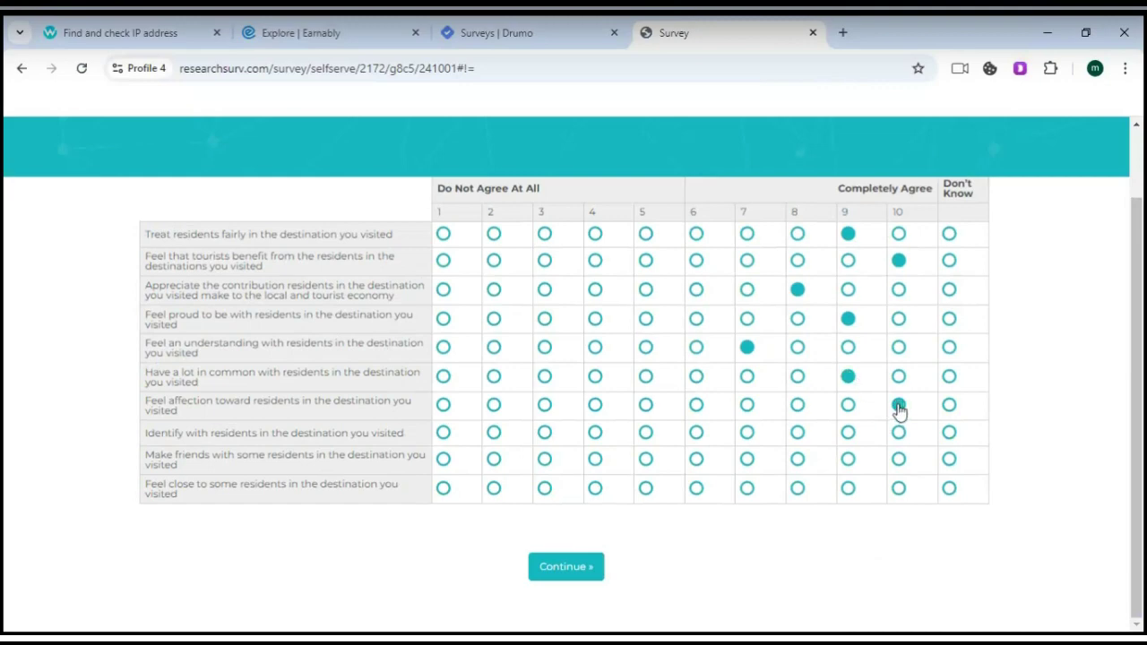
{"action": "left_click", "coordinate": [799, 433]}
{"action": "left_click", "coordinate": [797, 488]}
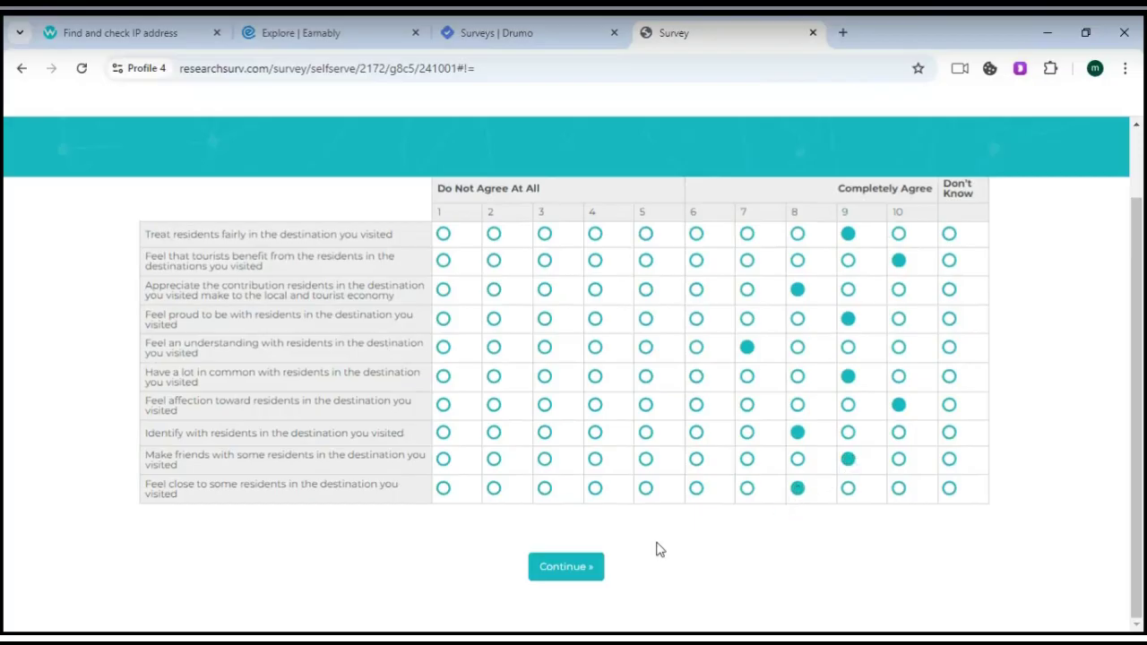
{"action": "left_click", "coordinate": [599, 571]}
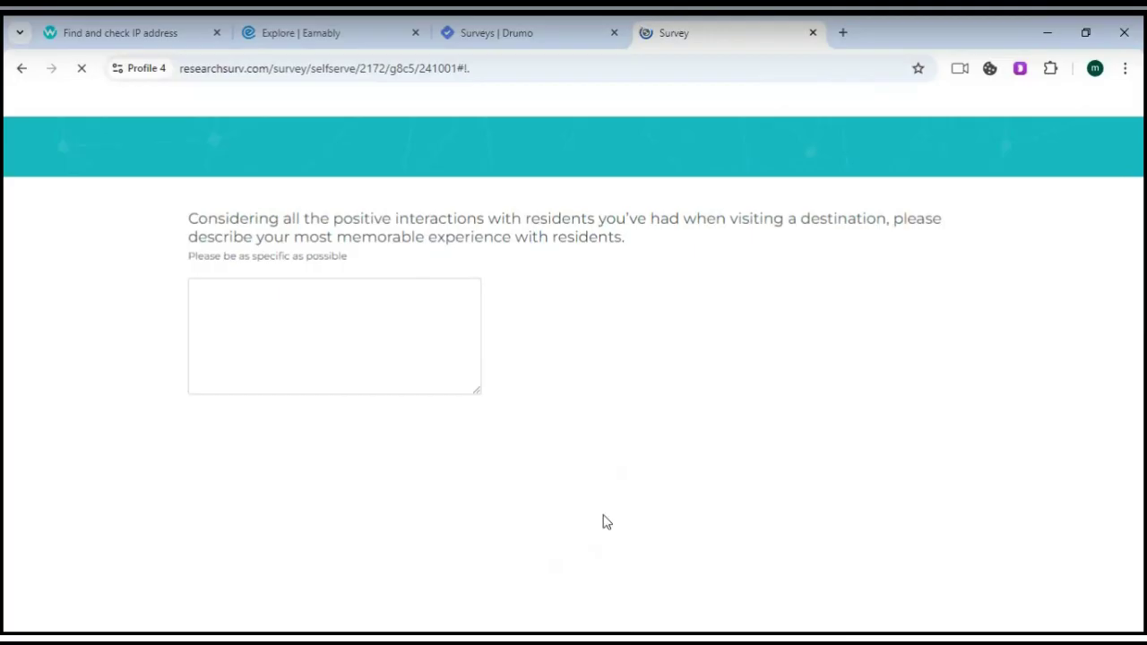
Step: Describe the most memorable experience with residents as "it is very good" and submit the answer
{"action": "left_click", "coordinate": [324, 360]}
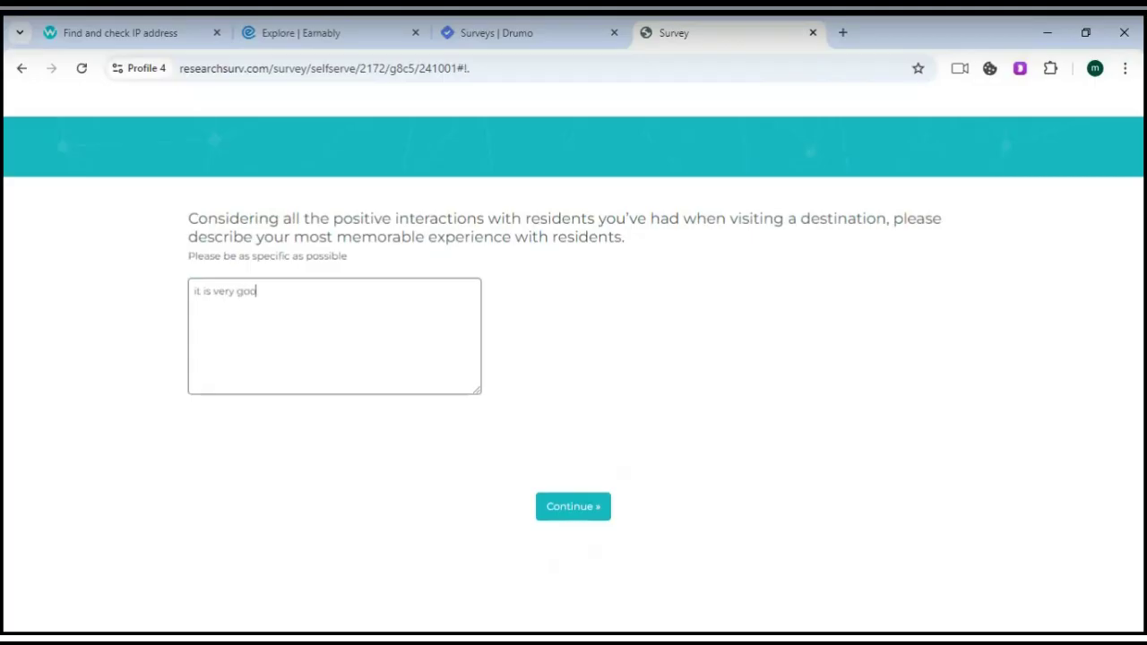
{"action": "left_click", "coordinate": [557, 509]}
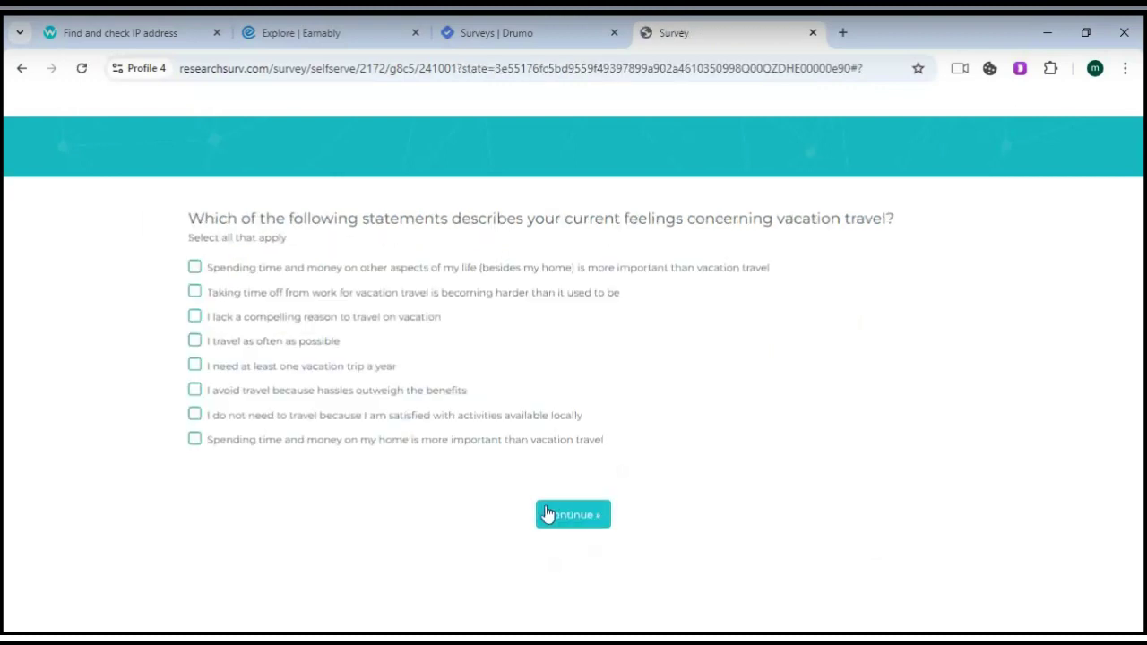
Step: Submit that other aspects of life matter more than vacation travel, time off is getting harder, and at least one yearly vacation trip is needed
{"action": "left_click", "coordinate": [249, 293]}
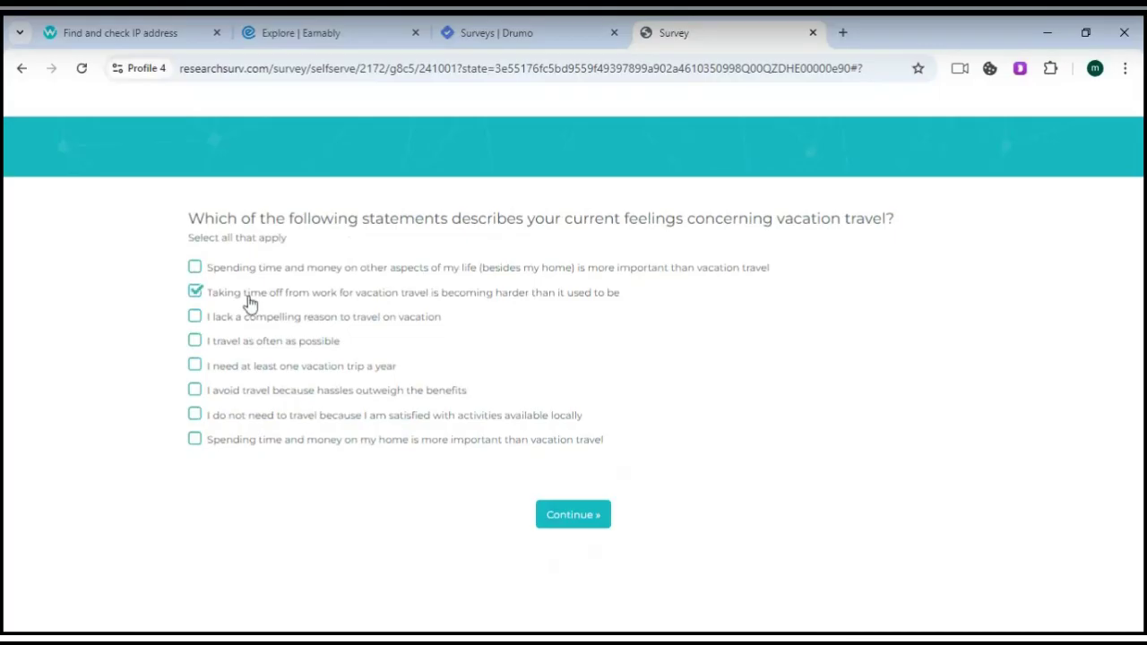
{"action": "left_click", "coordinate": [249, 272]}
{"action": "left_click", "coordinate": [268, 368]}
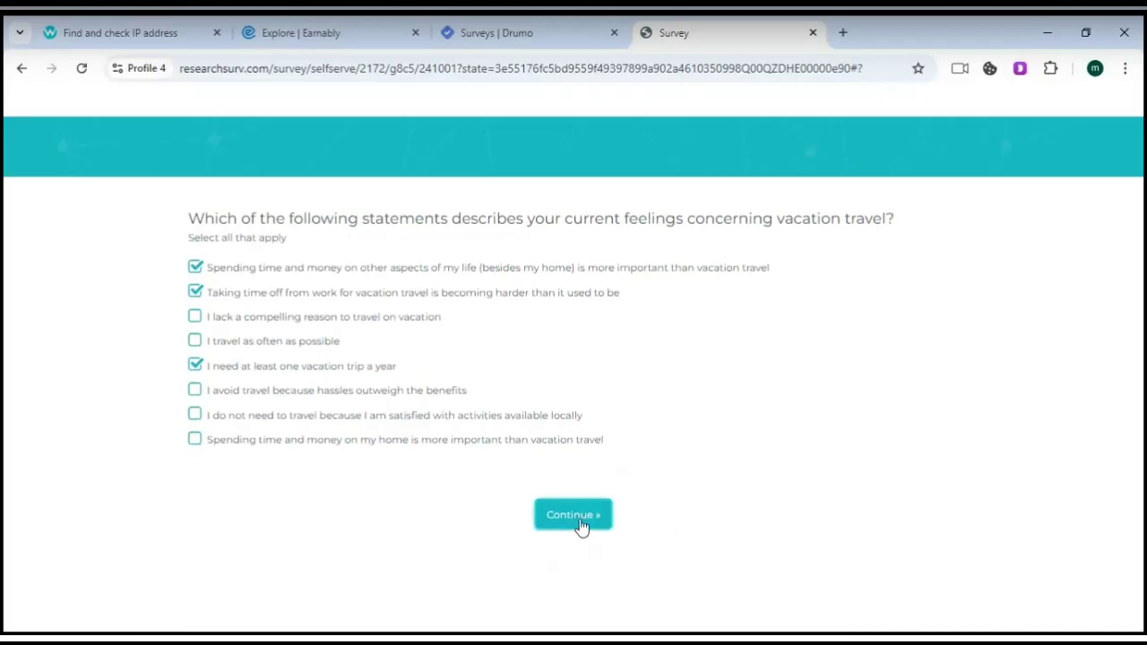
{"action": "left_click", "coordinate": [578, 518]}
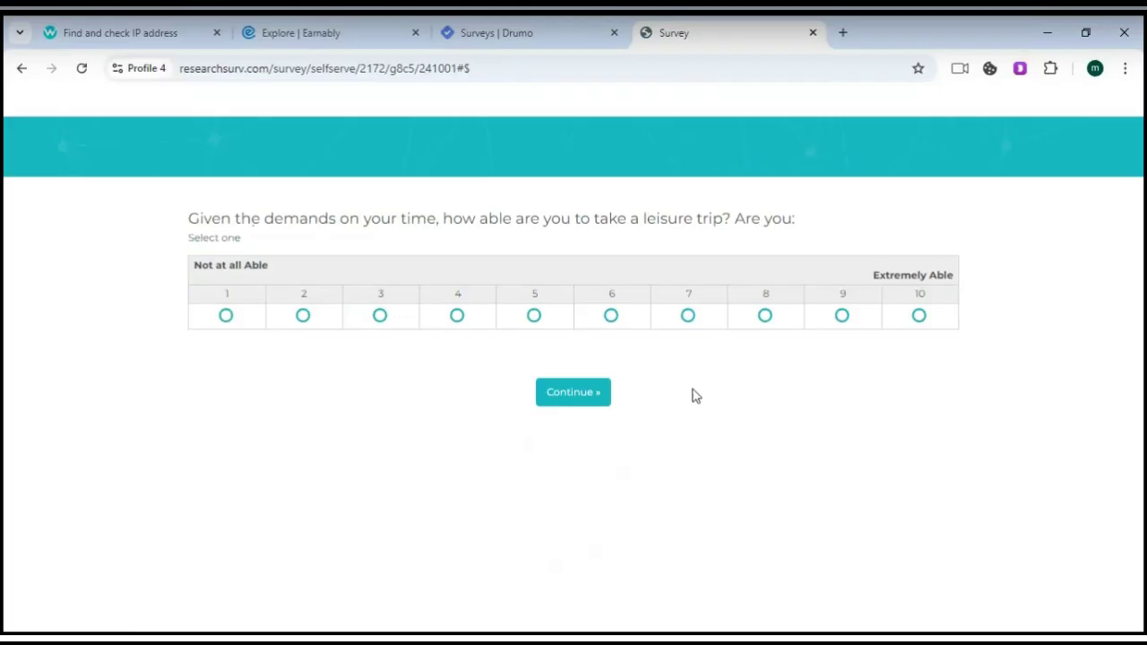
Step: Rate the ability to take a leisure trip given time demands 10, answer the following scale question with 9, and submit both
{"action": "left_click", "coordinate": [919, 318]}
{"action": "left_click", "coordinate": [589, 398]}
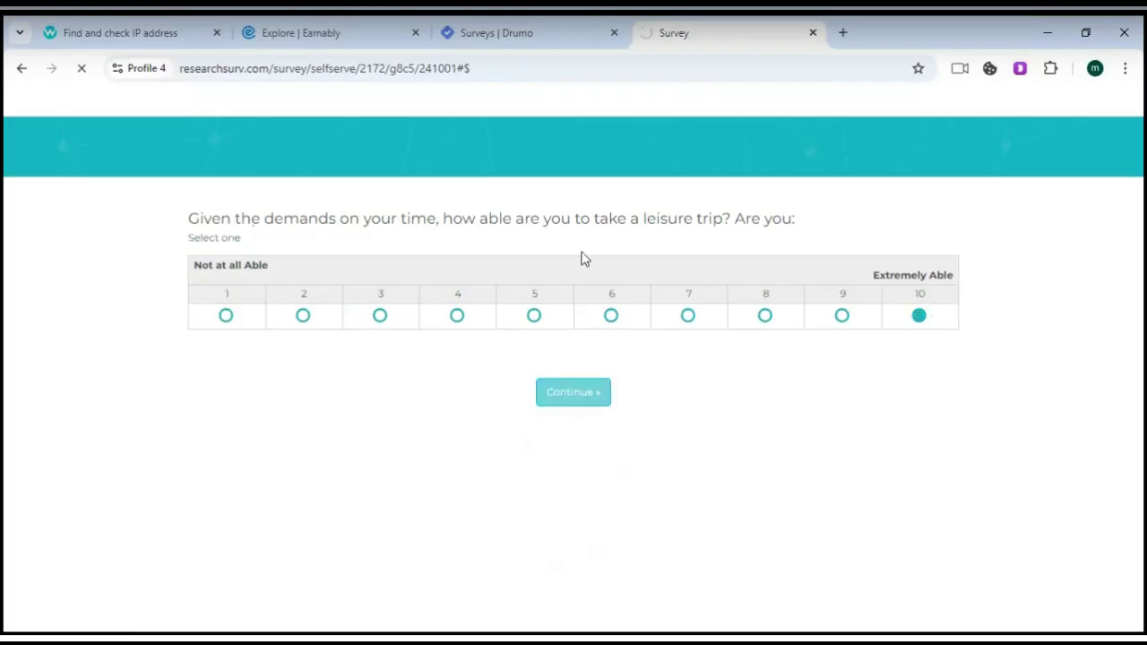
{"action": "left_click", "coordinate": [845, 317]}
{"action": "left_click", "coordinate": [582, 409]}
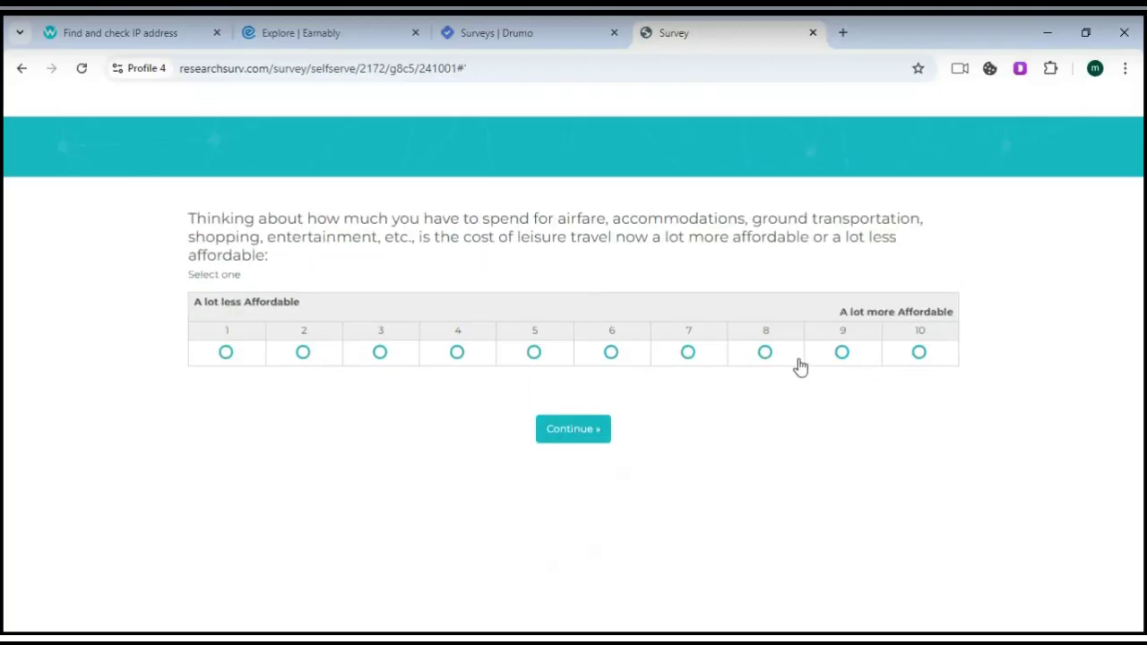
Step: Rate leisure travel's affordability 10, a lot more affordable, and travel safety 10, extremely safe, submitting each answer
{"action": "left_click", "coordinate": [915, 357]}
{"action": "left_click", "coordinate": [596, 434]}
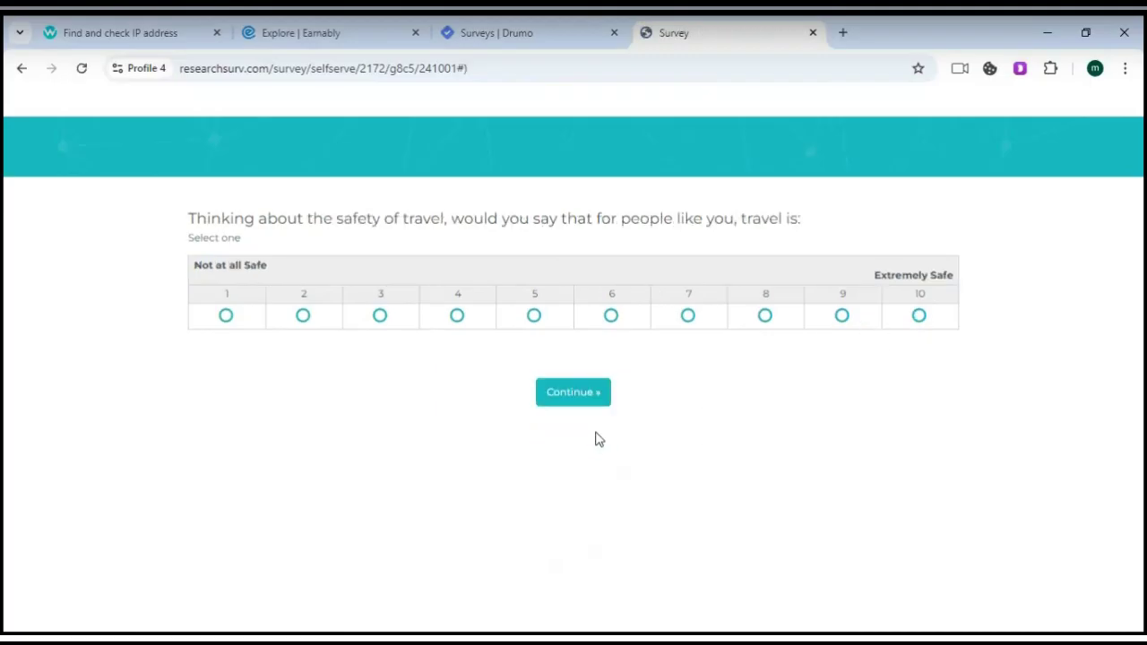
{"action": "left_click", "coordinate": [924, 315]}
{"action": "left_click", "coordinate": [609, 394]}
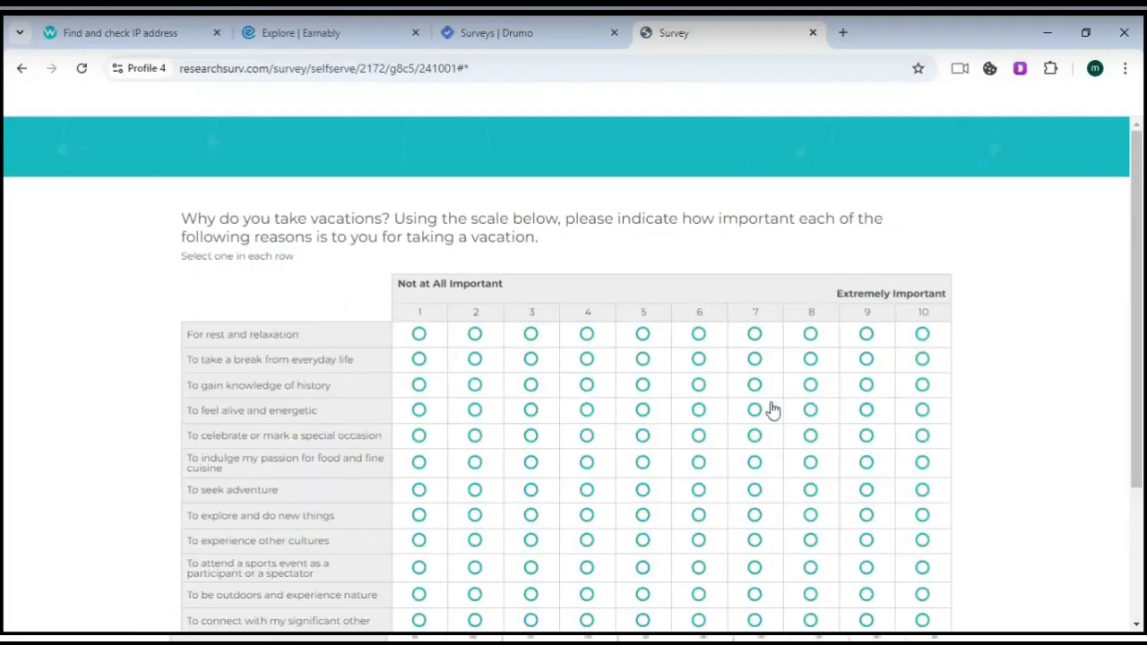
Step: Rate the vacation reasons rest and relaxation 9, break from everyday life 9, knowledge of history 8, and feeling alive and energetic 10
{"action": "scroll", "coordinate": [788, 323], "scroll_direction": "down", "scroll_amount": 1}
{"action": "left_click", "coordinate": [810, 233]}
{"action": "left_click", "coordinate": [868, 234]}
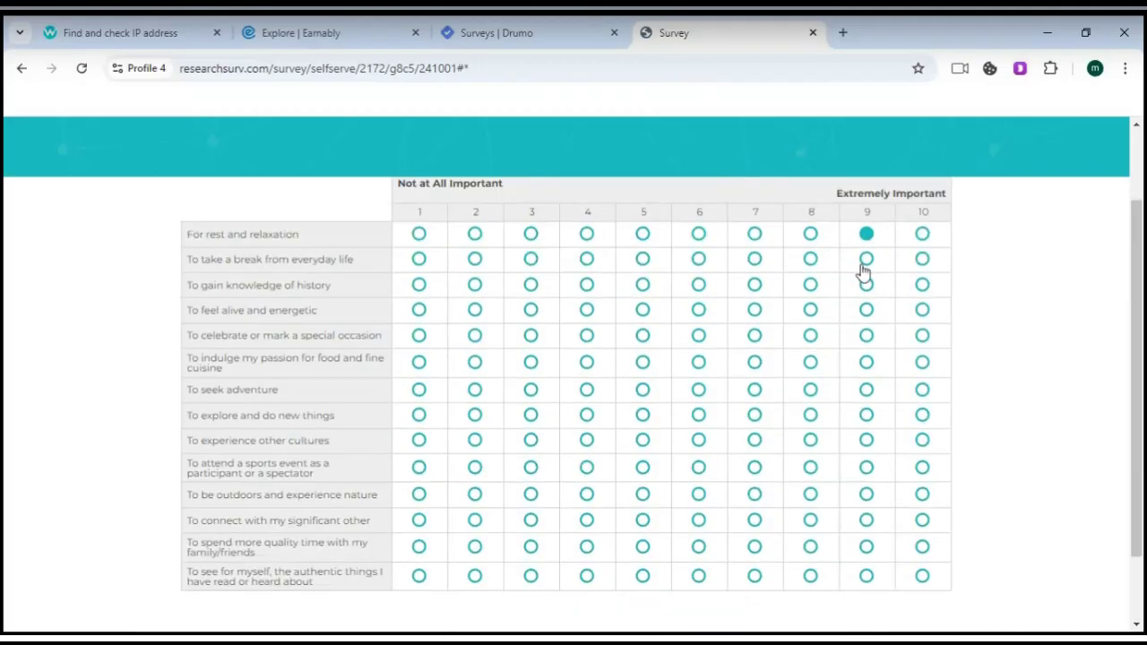
{"action": "left_click", "coordinate": [866, 260]}
{"action": "left_click", "coordinate": [813, 286]}
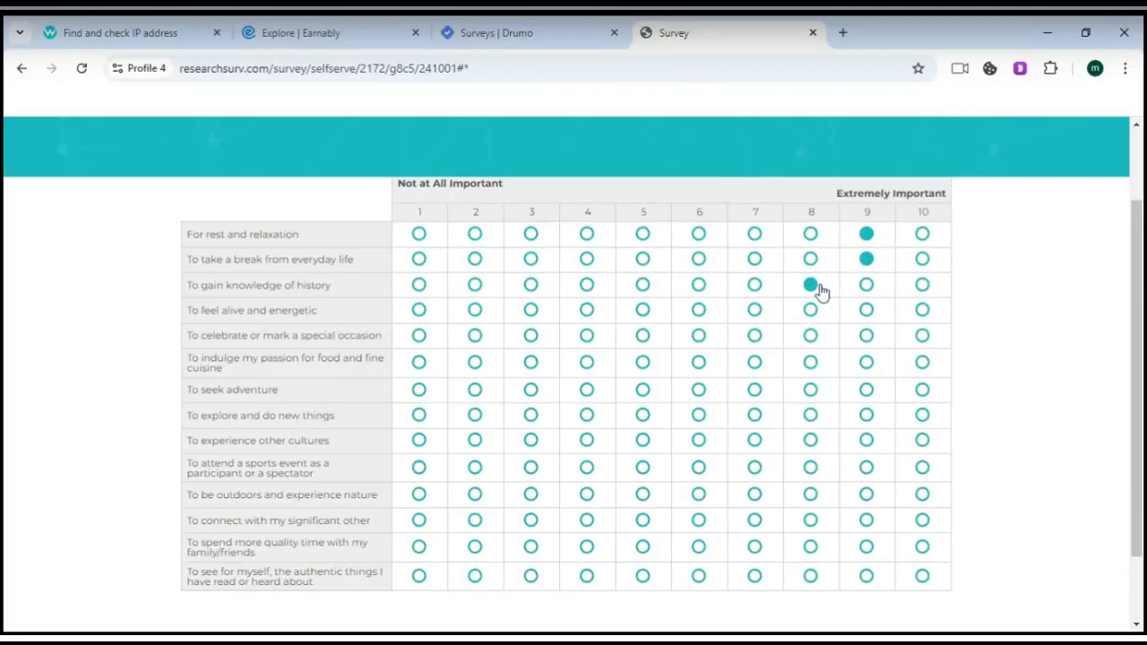
{"action": "left_click", "coordinate": [920, 310]}
Step: Rate celebrating a special occasion 8, passion for food and fine cuisine 10, seeking adventure 8, and exploring new things 9
{"action": "left_click", "coordinate": [813, 336]}
{"action": "left_click", "coordinate": [922, 363]}
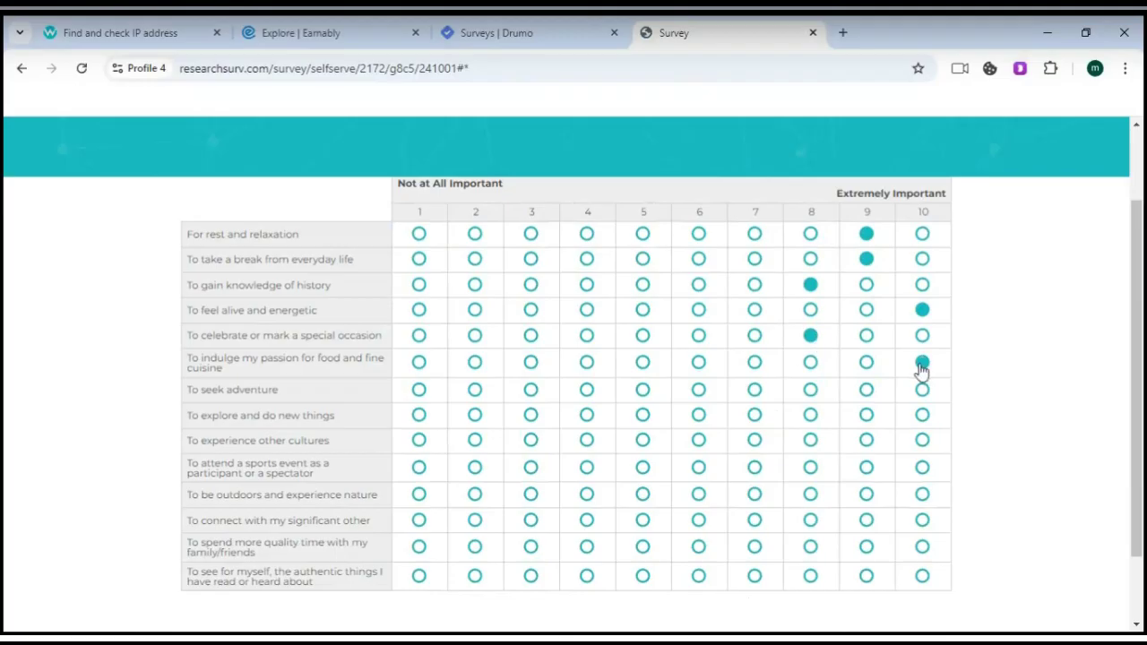
{"action": "left_click", "coordinate": [810, 389]}
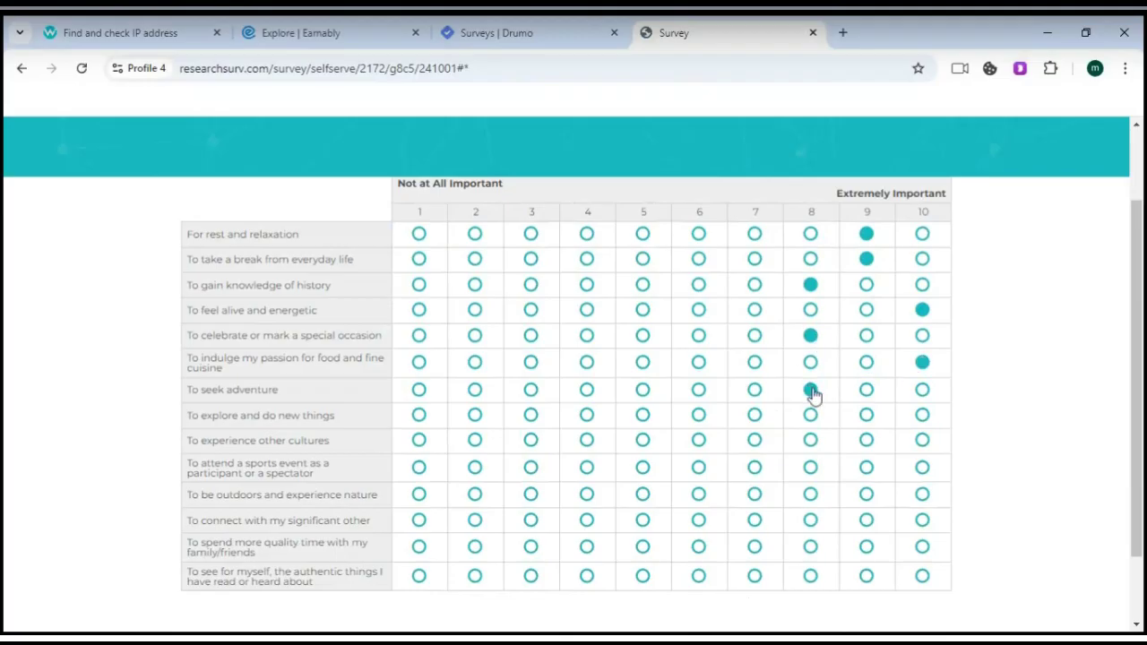
{"action": "left_click", "coordinate": [865, 413]}
{"action": "scroll", "coordinate": [870, 412], "scroll_direction": "down", "scroll_amount": 1}
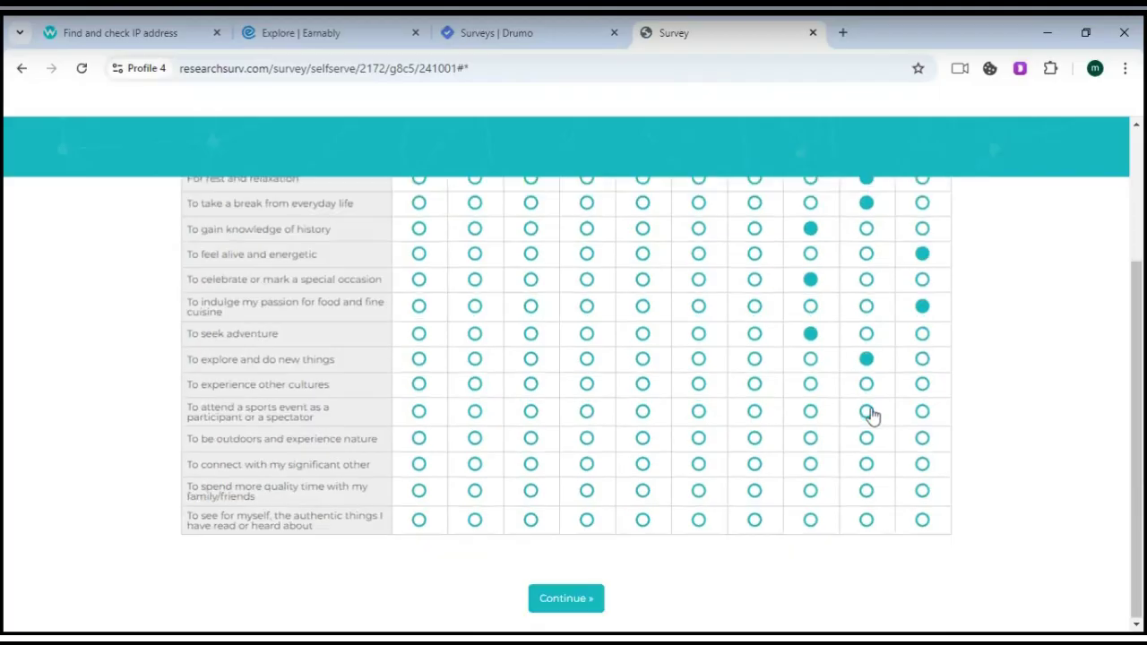
Step: Rate other cultures 10, sports event 9, outdoors and nature 10, significant other 8, family/friends time 9, authentic things 7, and submit the ratings
{"action": "left_click", "coordinate": [920, 352]}
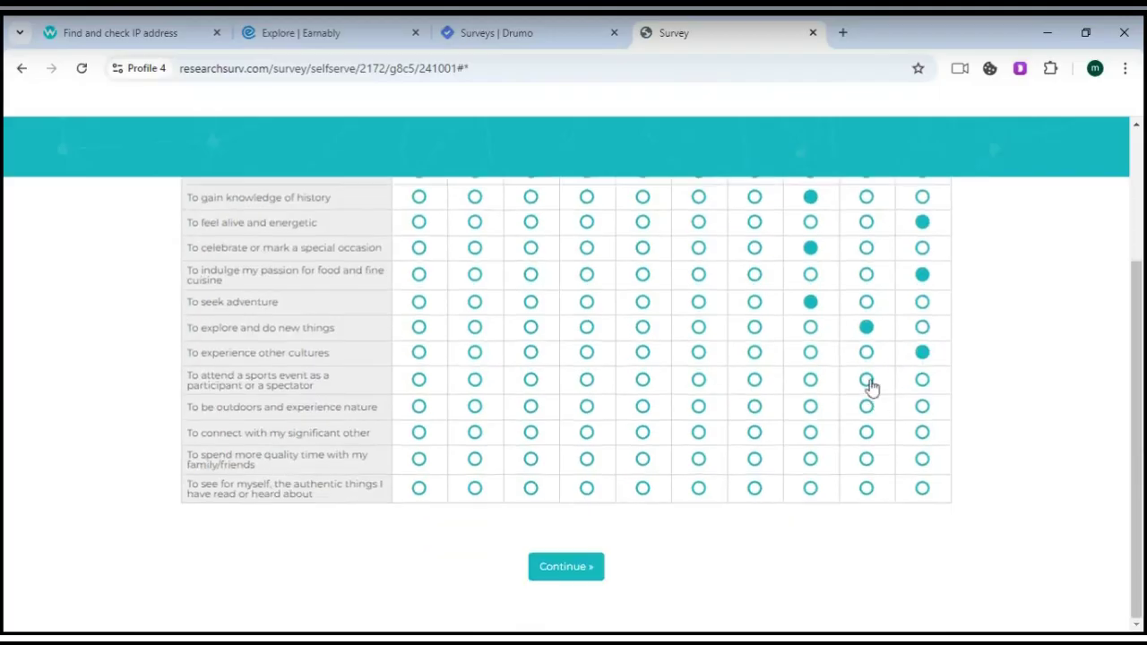
{"action": "left_click", "coordinate": [922, 406]}
{"action": "left_click", "coordinate": [865, 459]}
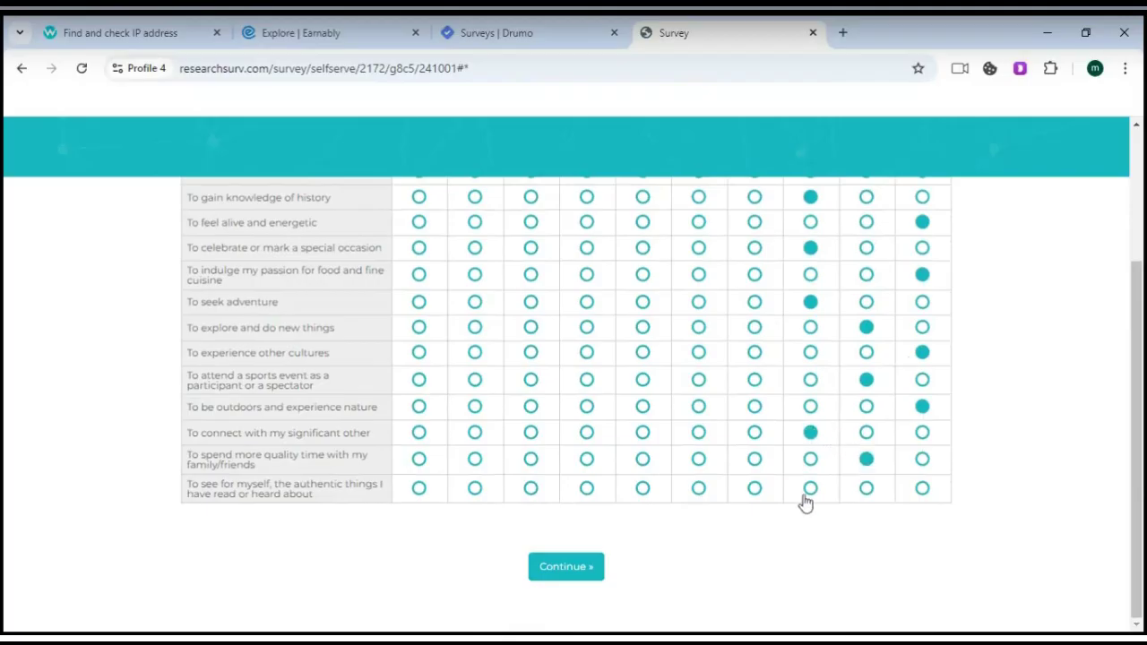
{"action": "left_click", "coordinate": [755, 489]}
{"action": "left_click", "coordinate": [594, 568]}
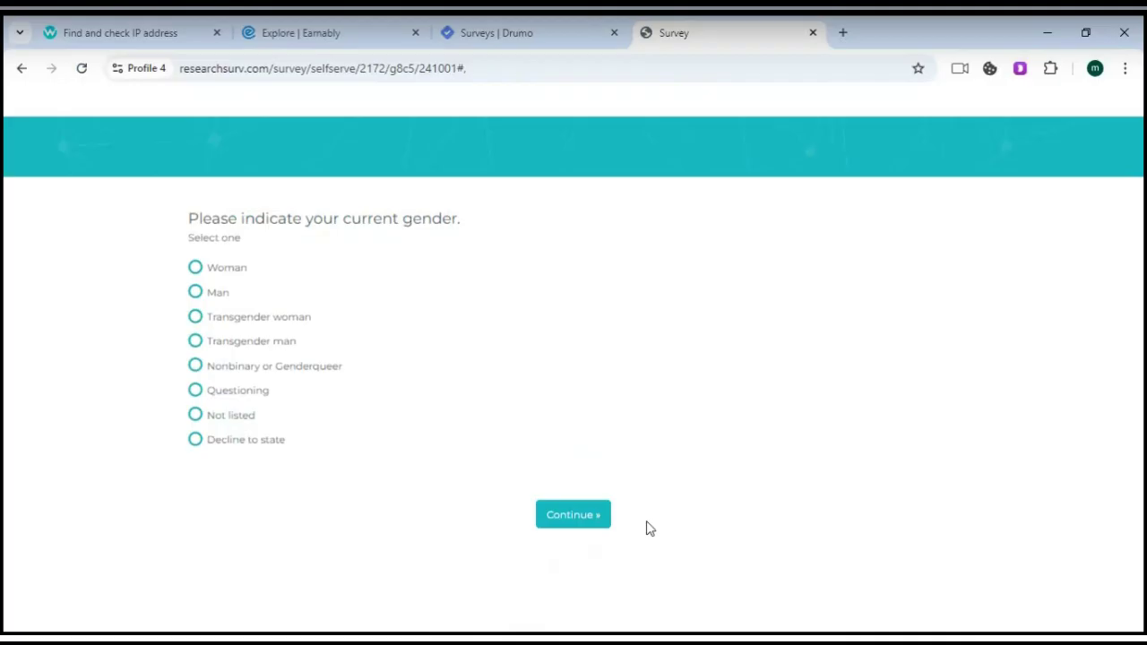
Step: Answer the gender question with Man and the orientation question with Straight (heterosexual), submitting each answer
{"action": "left_click", "coordinate": [215, 296]}
{"action": "left_click", "coordinate": [558, 513]}
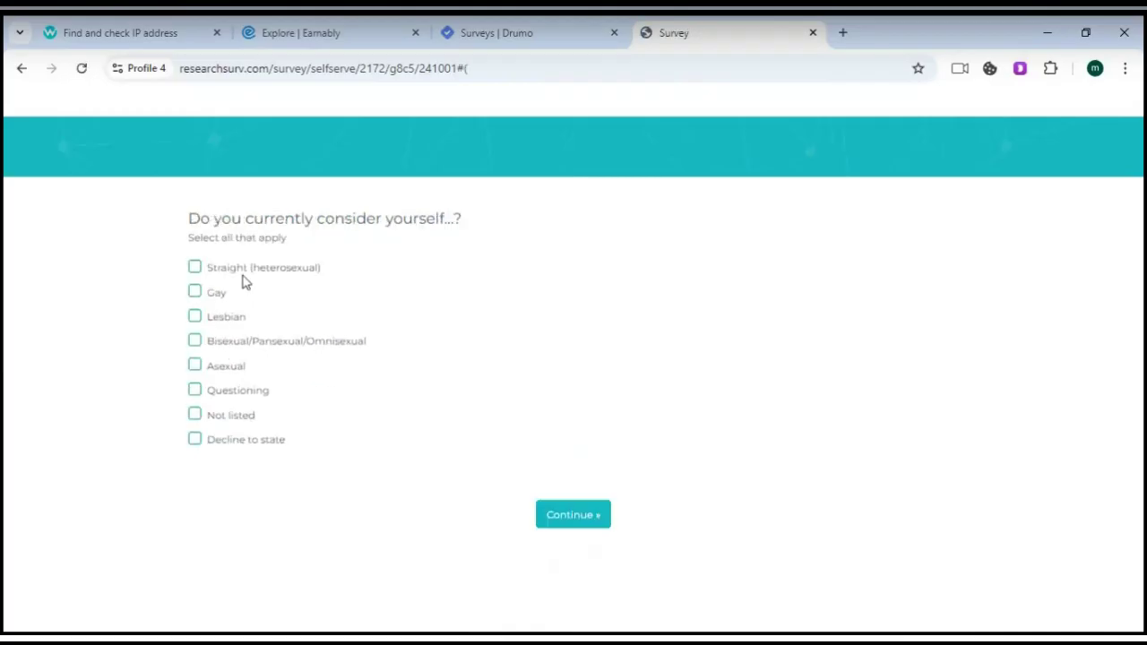
{"action": "left_click", "coordinate": [243, 276]}
{"action": "left_click", "coordinate": [576, 523]}
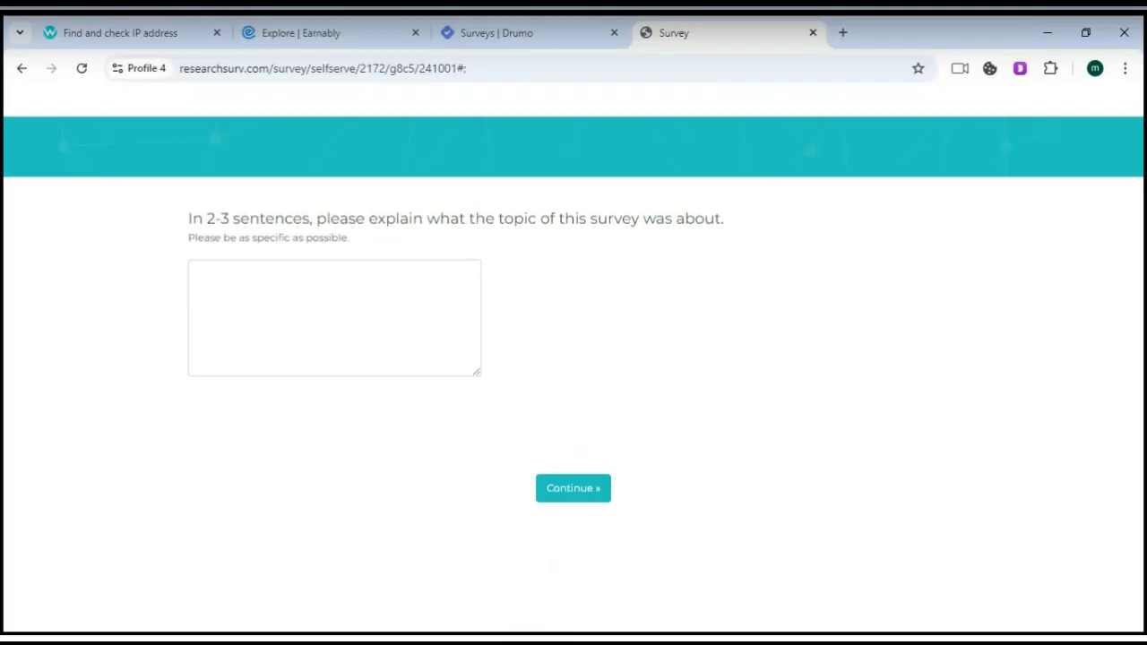
Step: Enter "very good" as the explanation of the survey's topic and try to submit it
{"action": "left_click", "coordinate": [305, 317]}
{"action": "type", "text": "v"}
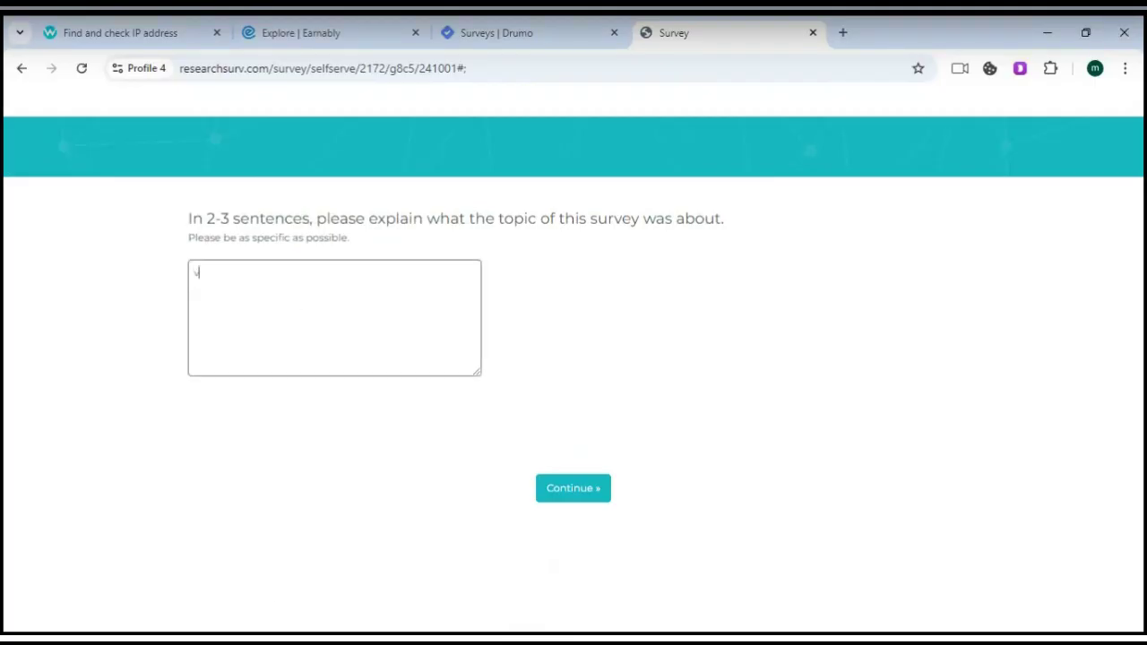
{"action": "type", "text": "ery good"}
{"action": "left_click", "coordinate": [578, 501]}
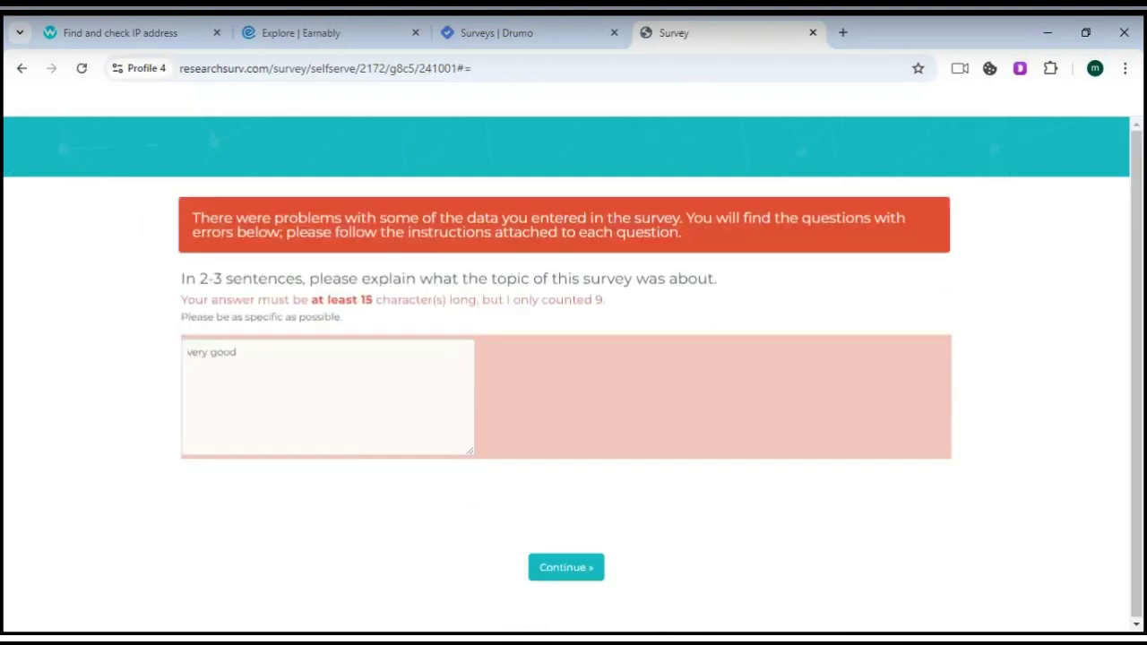
Step: Extend the topic explanation to "it is very good", submit it, and continue past the thank-you page to finish the survey
{"action": "left_click", "coordinate": [192, 355]}
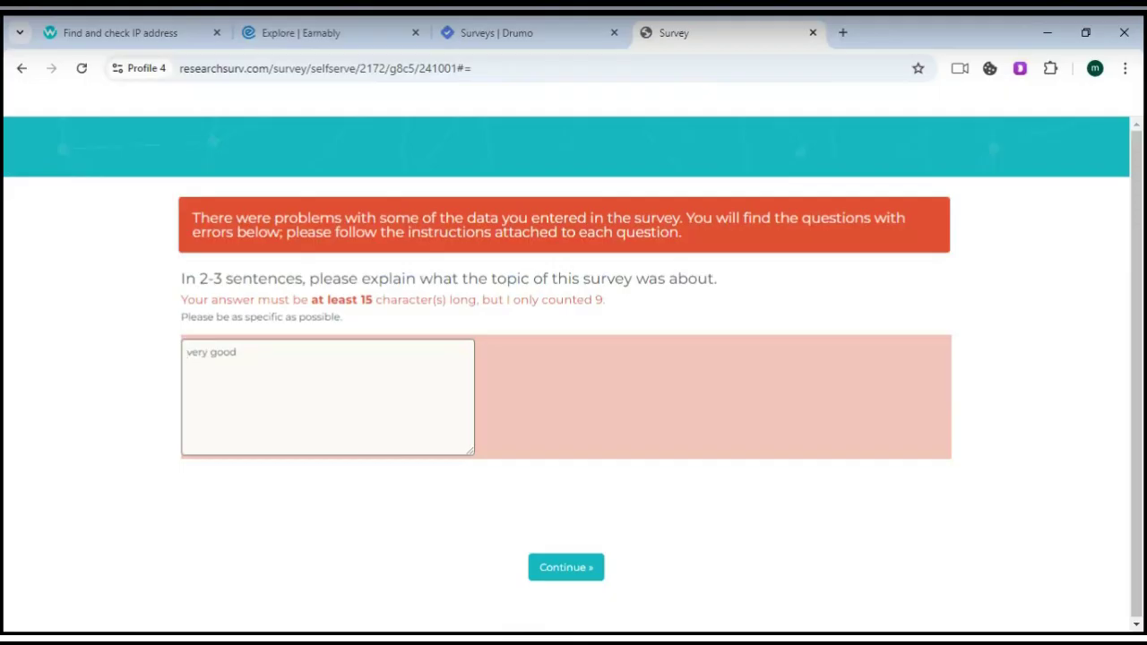
{"action": "type", "text": "it is"}
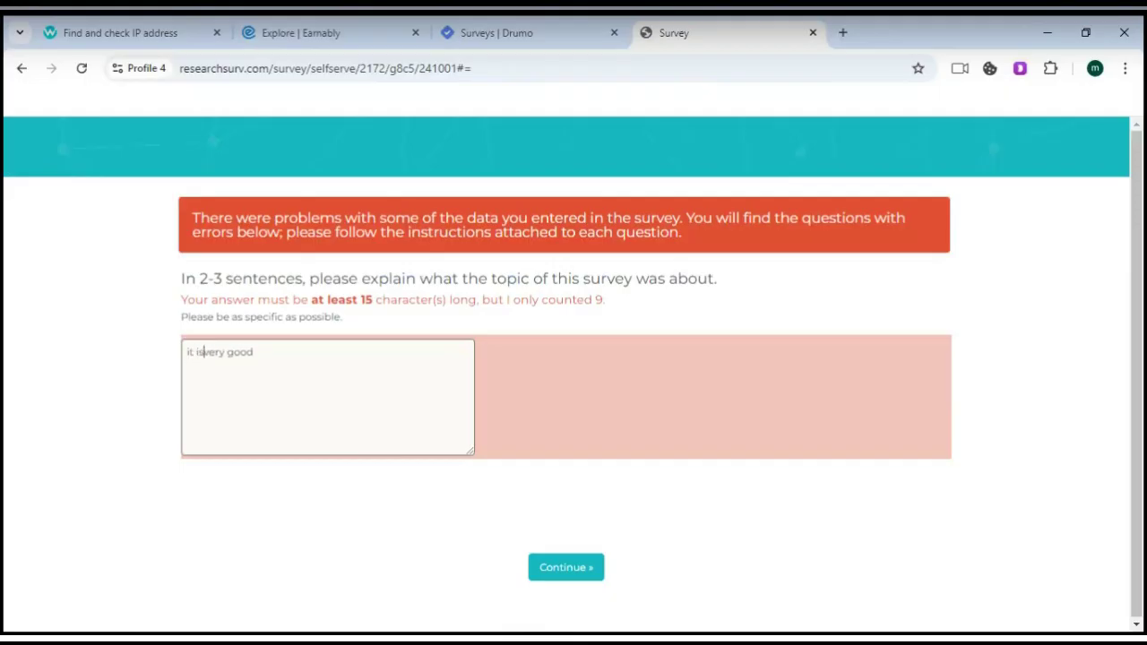
{"action": "left_click", "coordinate": [567, 570]}
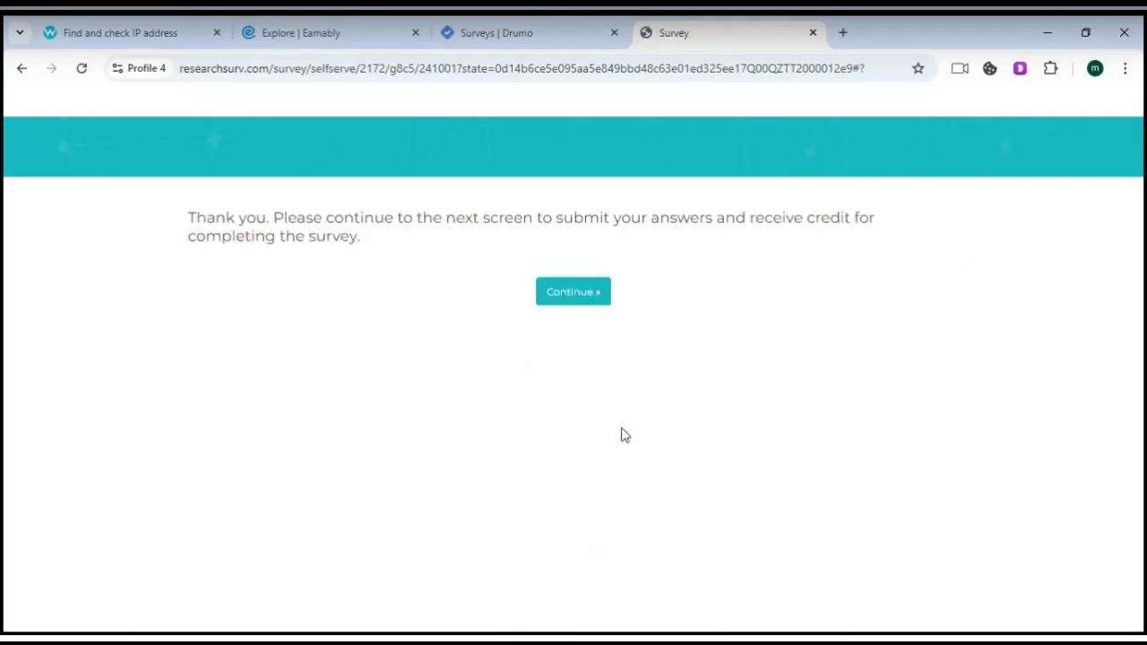
{"action": "left_click", "coordinate": [591, 298]}
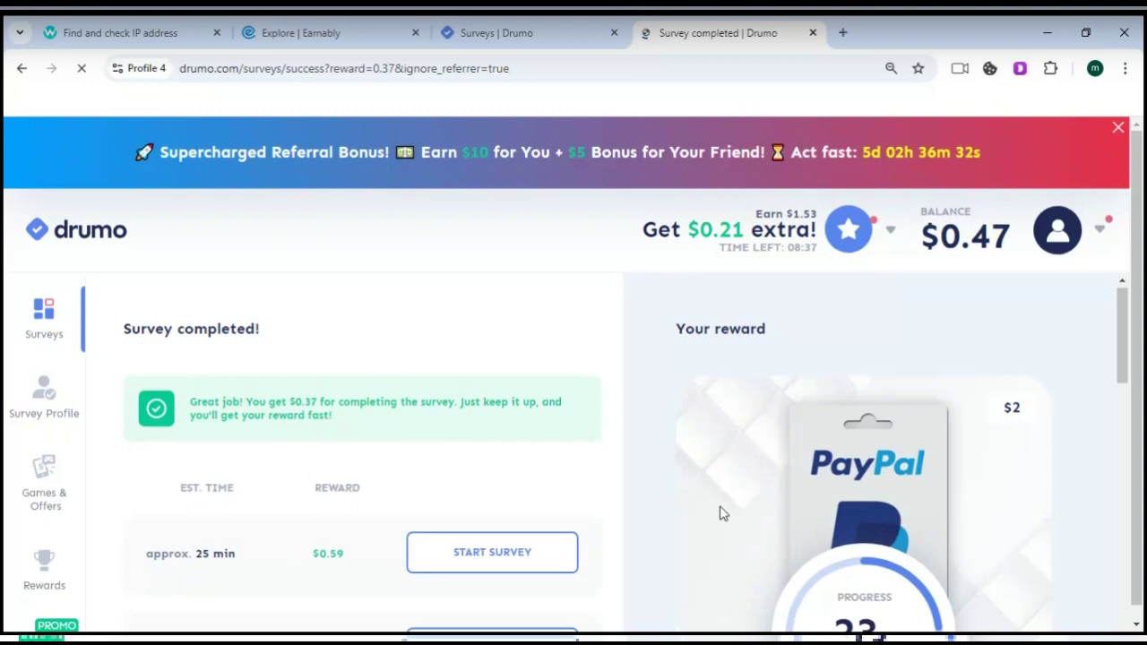
Step: Examine the completion page's list of available surveys, their times and rewards, and the progress towards the $2 PayPal reward
{"action": "scroll", "coordinate": [724, 513], "scroll_direction": "down", "scroll_amount": 10}
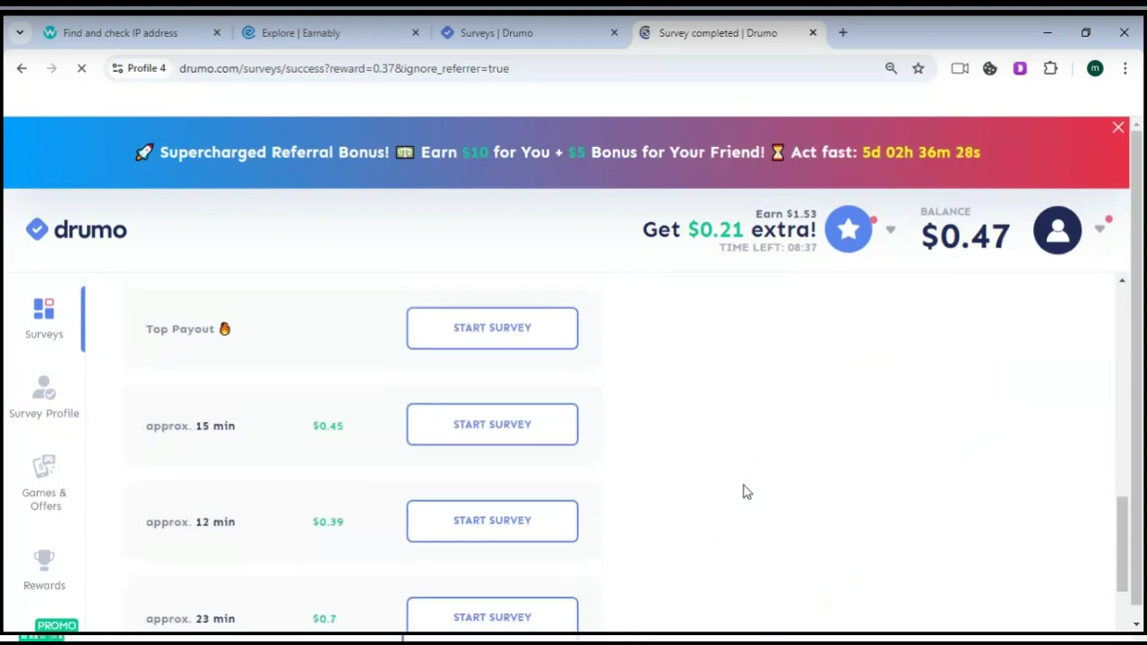
{"action": "scroll", "coordinate": [744, 489], "scroll_direction": "down", "scroll_amount": 2}
{"action": "scroll", "coordinate": [699, 493], "scroll_direction": "up", "scroll_amount": 3}
{"action": "scroll", "coordinate": [656, 468], "scroll_direction": "down", "scroll_amount": 4}
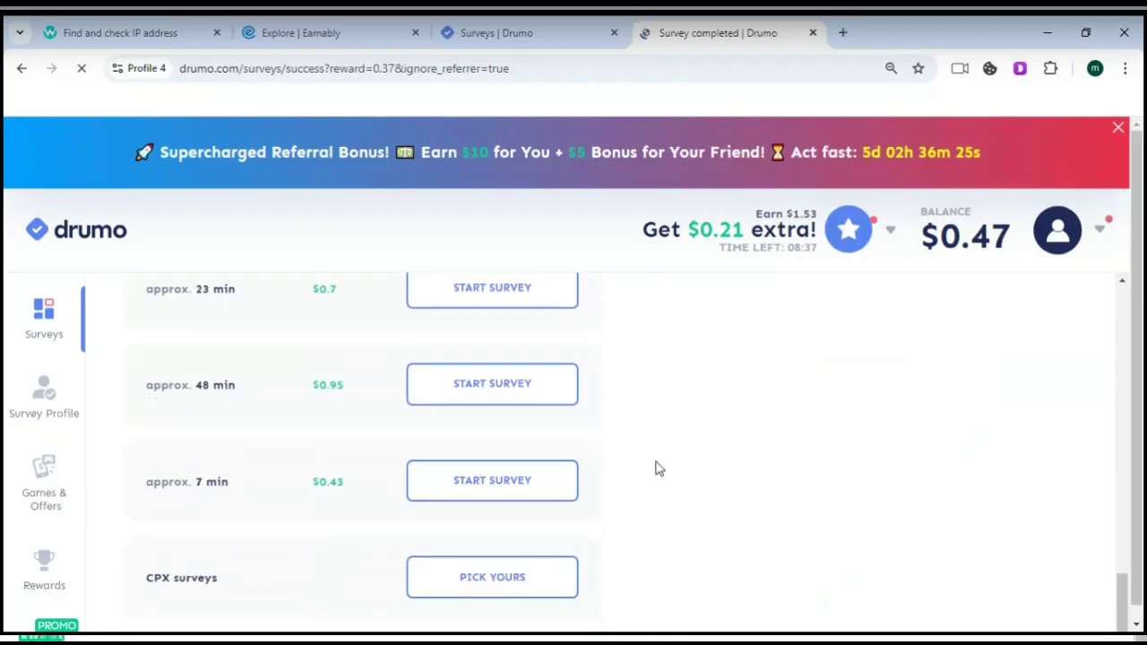
{"action": "scroll", "coordinate": [658, 468], "scroll_direction": "up", "scroll_amount": 4}
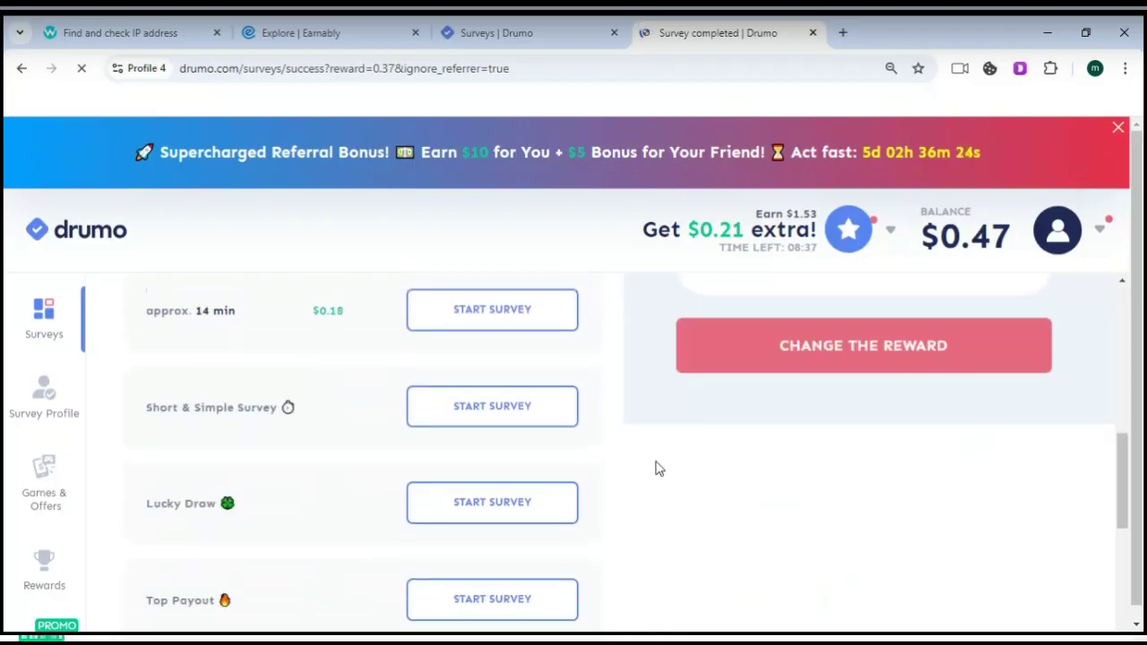
{"action": "scroll", "coordinate": [653, 470], "scroll_direction": "up", "scroll_amount": 5}
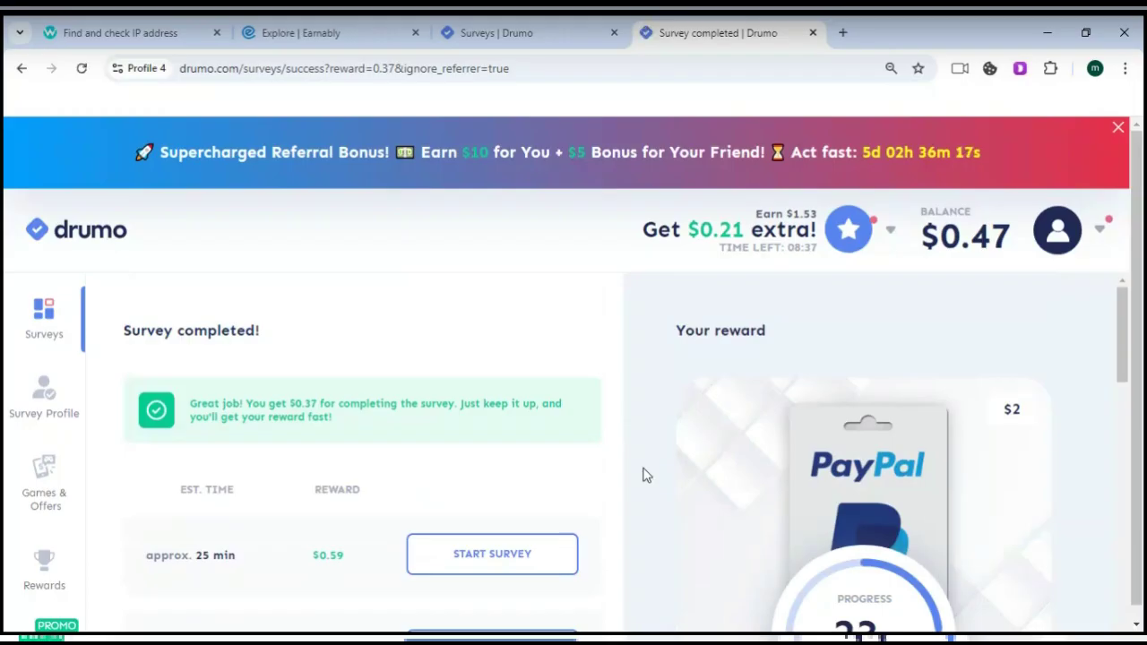
{"action": "scroll", "coordinate": [627, 527], "scroll_direction": "down", "scroll_amount": 1}
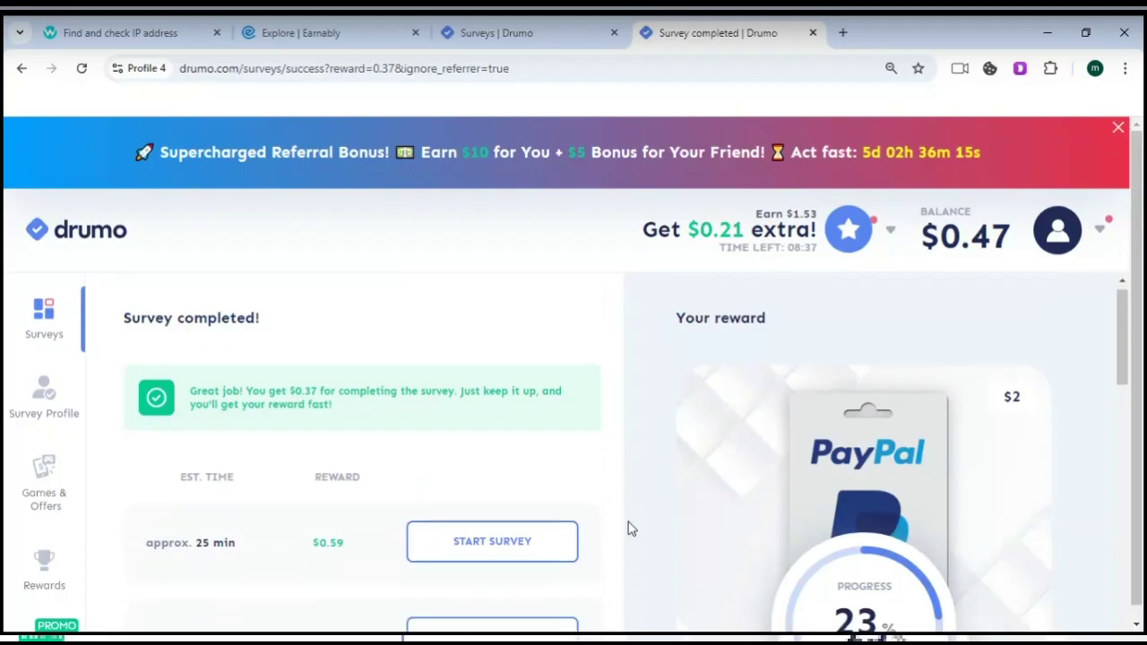
{"action": "scroll", "coordinate": [627, 527], "scroll_direction": "up", "scroll_amount": 1}
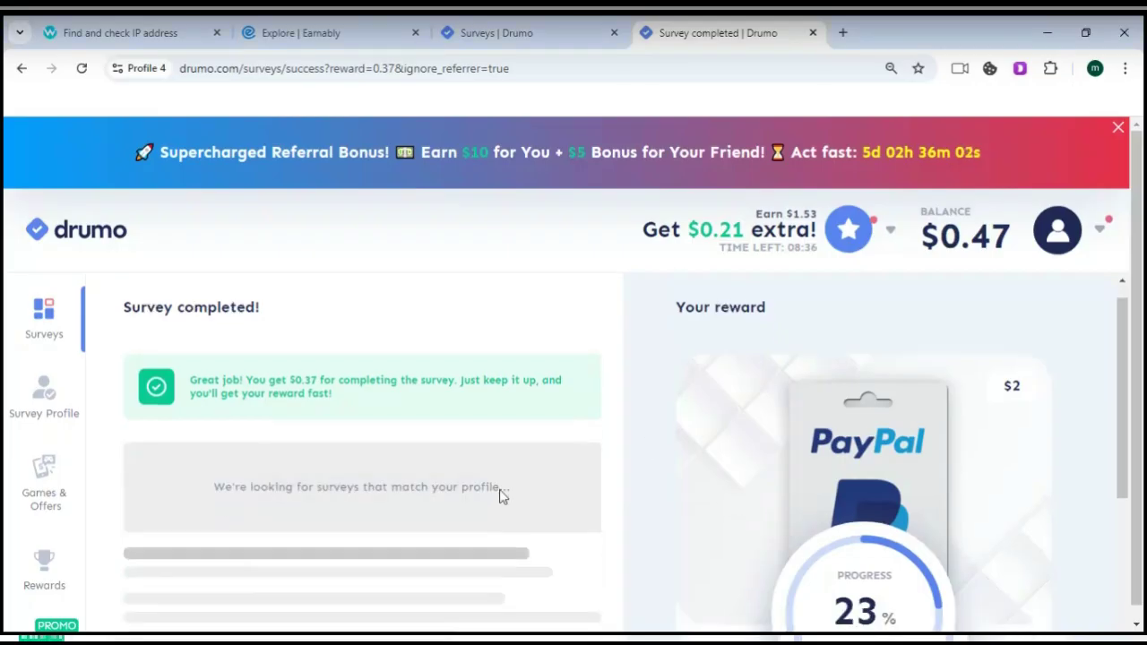
{"action": "scroll", "coordinate": [575, 427], "scroll_direction": "down", "scroll_amount": 2}
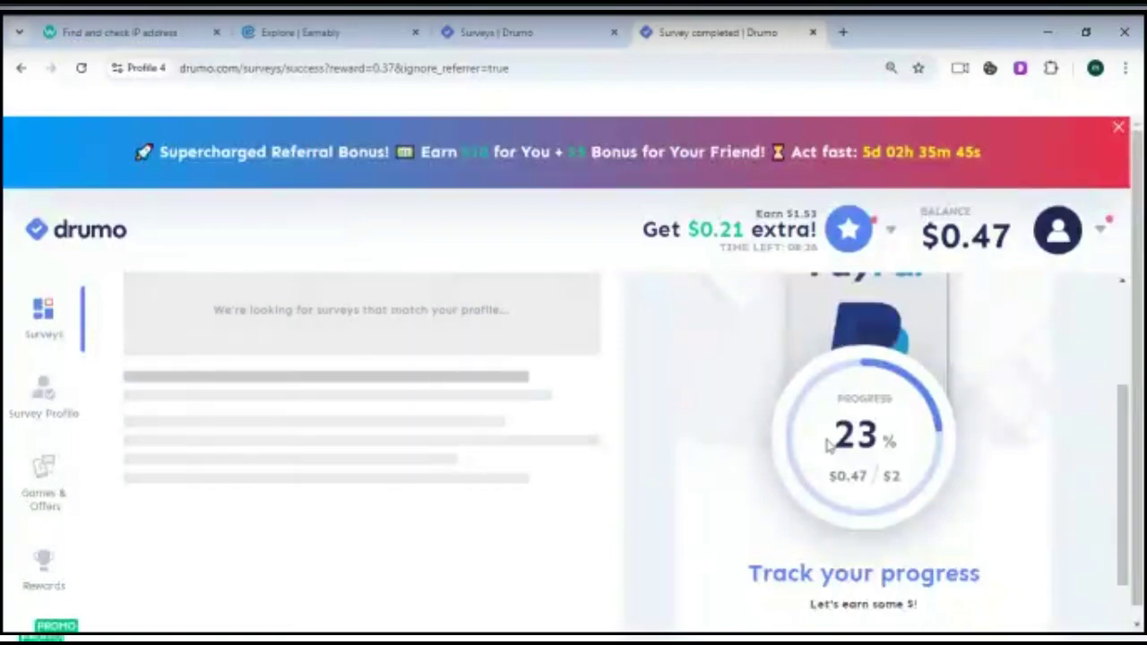
{"action": "scroll", "coordinate": [743, 421], "scroll_direction": "down", "scroll_amount": 2}
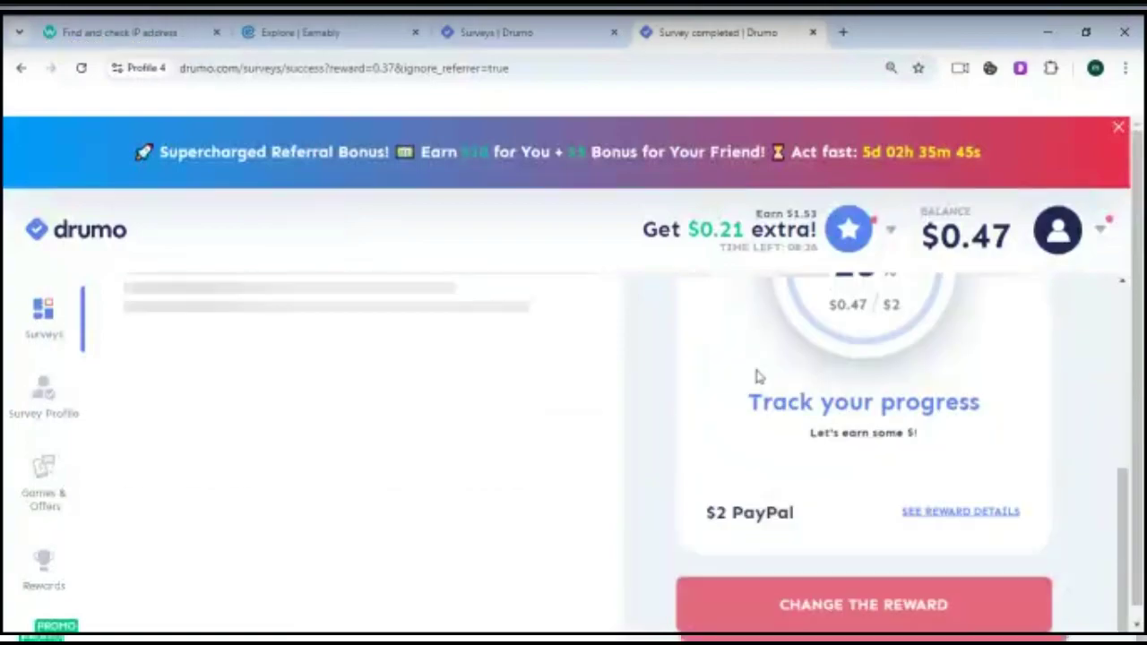
Step: Close the older Drumo surveys page and start the approx. 7 min survey with the $0.86 reward
{"action": "left_click", "coordinate": [607, 39]}
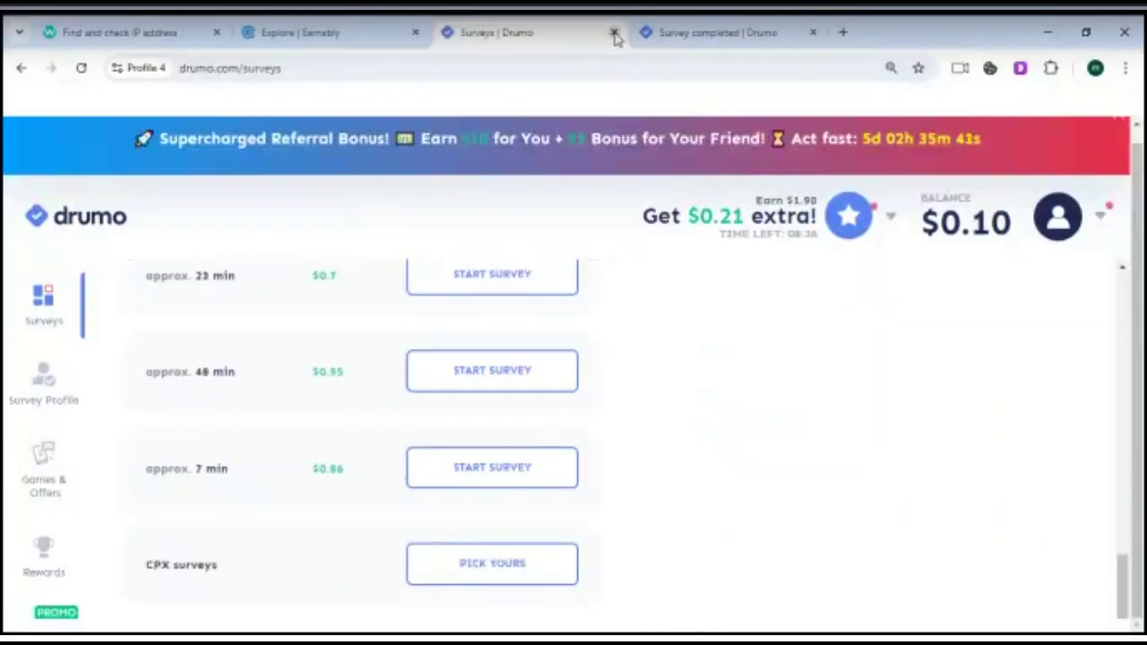
{"action": "left_click", "coordinate": [613, 33]}
{"action": "scroll", "coordinate": [591, 369], "scroll_direction": "down", "scroll_amount": 6}
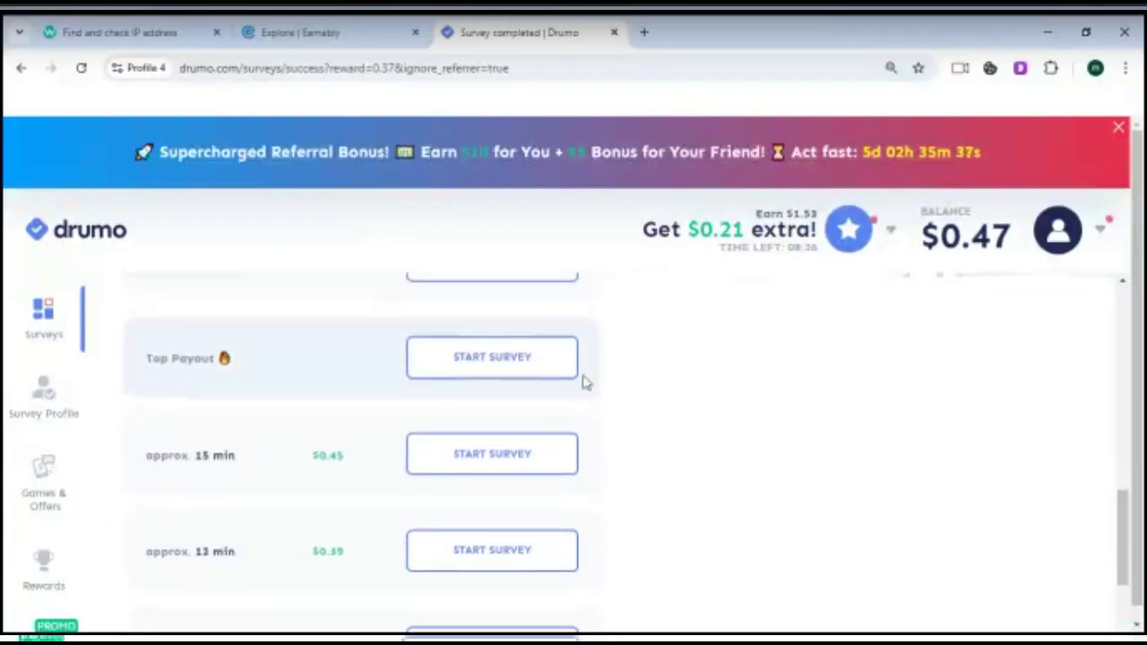
{"action": "scroll", "coordinate": [583, 382], "scroll_direction": "down", "scroll_amount": 5}
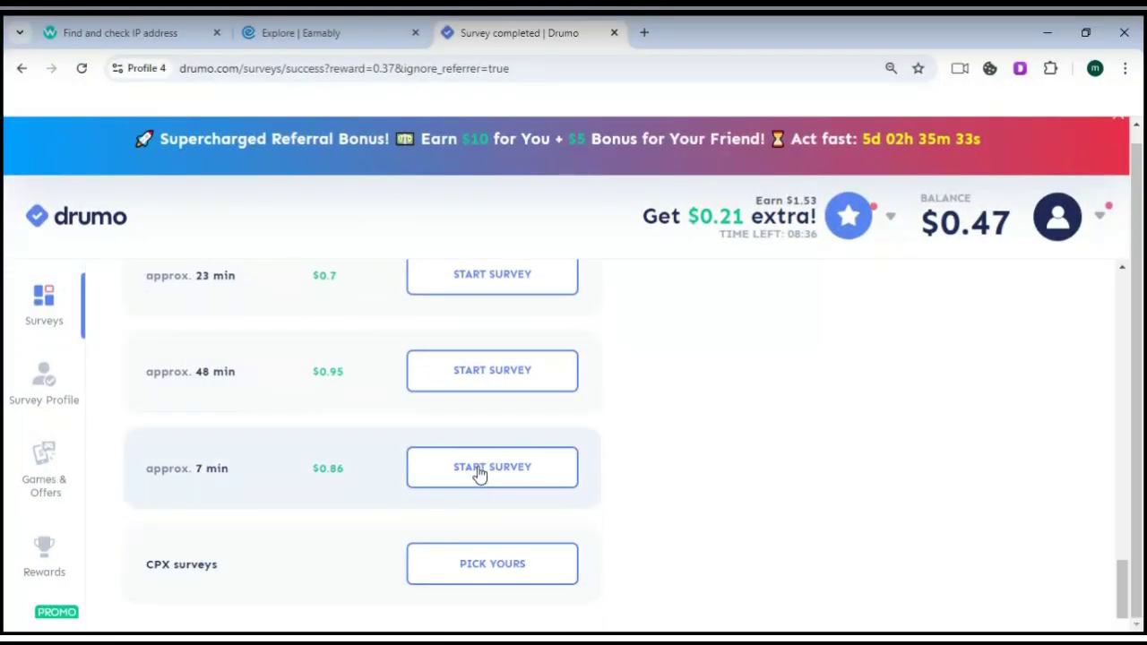
{"action": "scroll", "coordinate": [609, 417], "scroll_direction": "up", "scroll_amount": 10}
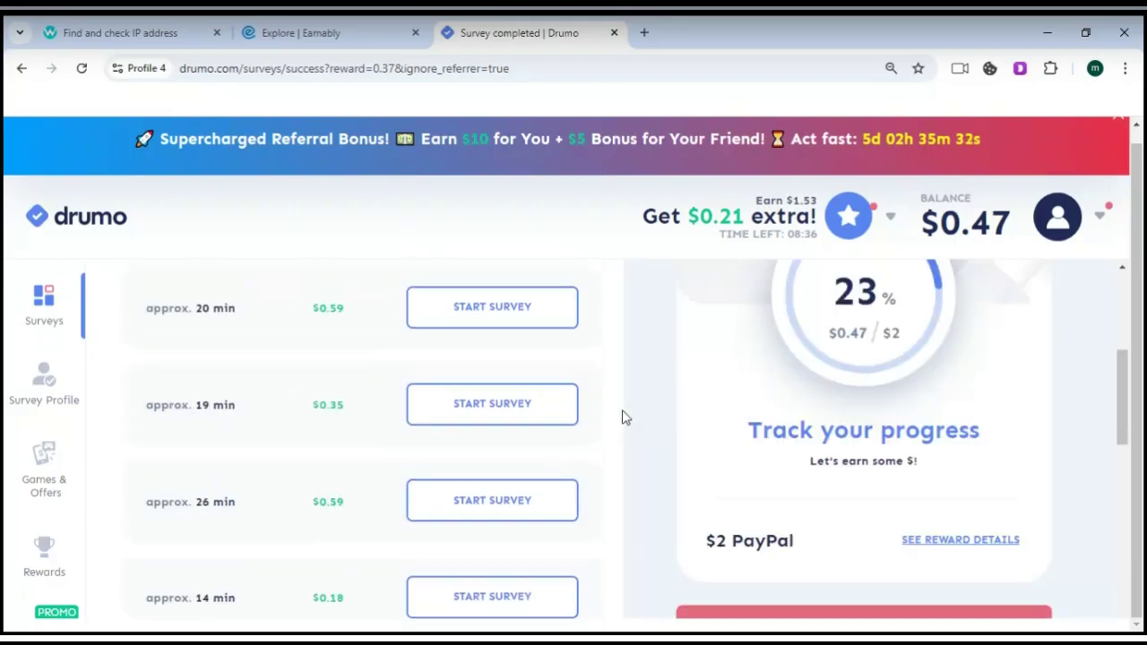
{"action": "scroll", "coordinate": [626, 417], "scroll_direction": "down", "scroll_amount": 10}
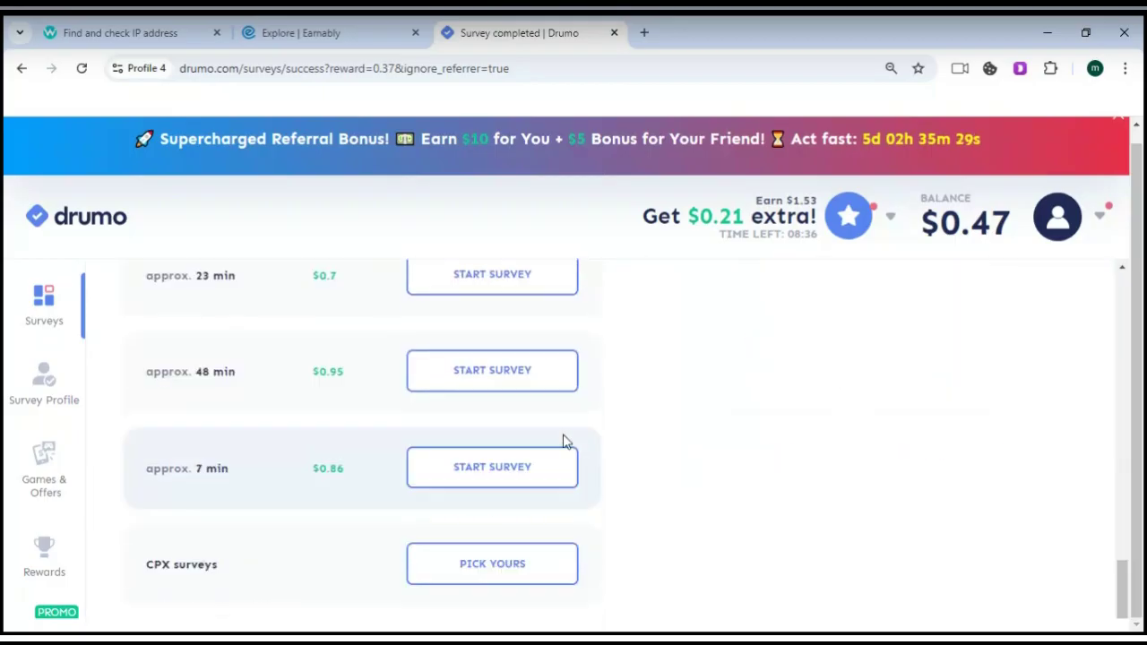
{"action": "left_click", "coordinate": [475, 467]}
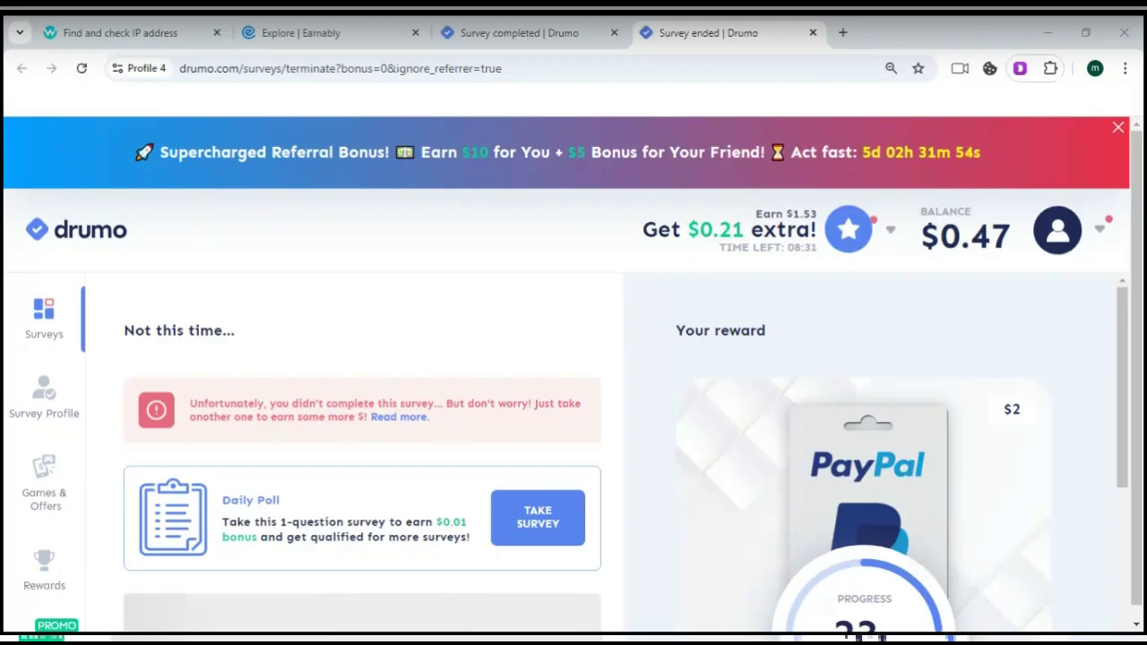
Step: Look over the page of the ended survey and view the daily goal and weekly streak details
{"action": "scroll", "coordinate": [312, 460], "scroll_direction": "down", "scroll_amount": 1}
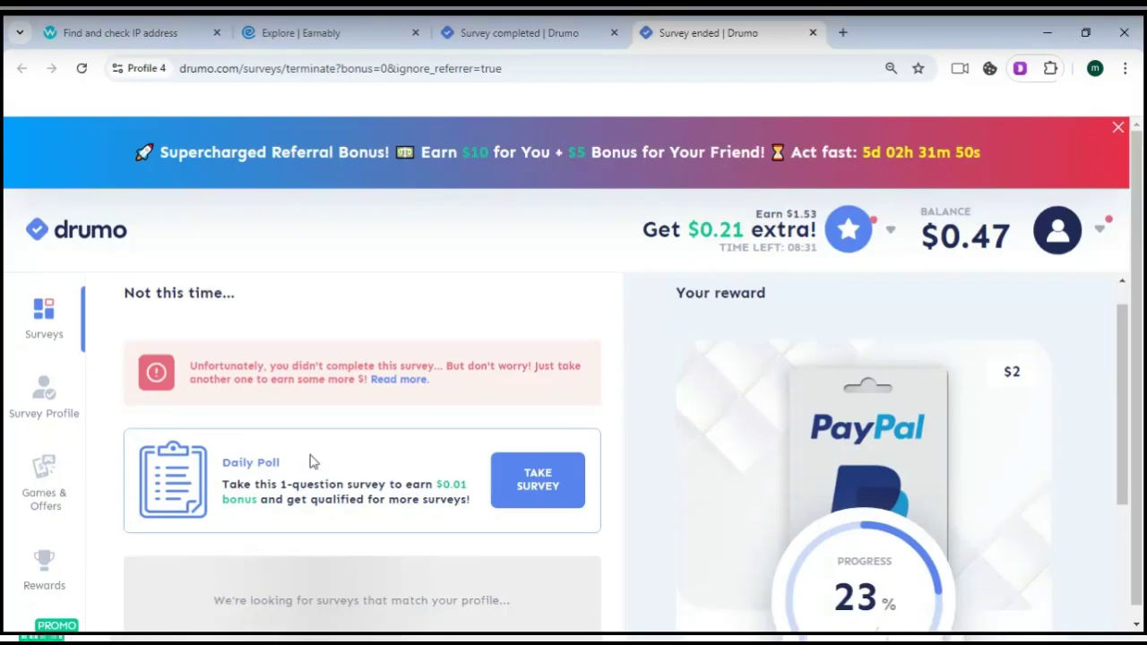
{"action": "scroll", "coordinate": [312, 461], "scroll_direction": "down", "scroll_amount": 3}
{"action": "scroll", "coordinate": [323, 461], "scroll_direction": "up", "scroll_amount": 3}
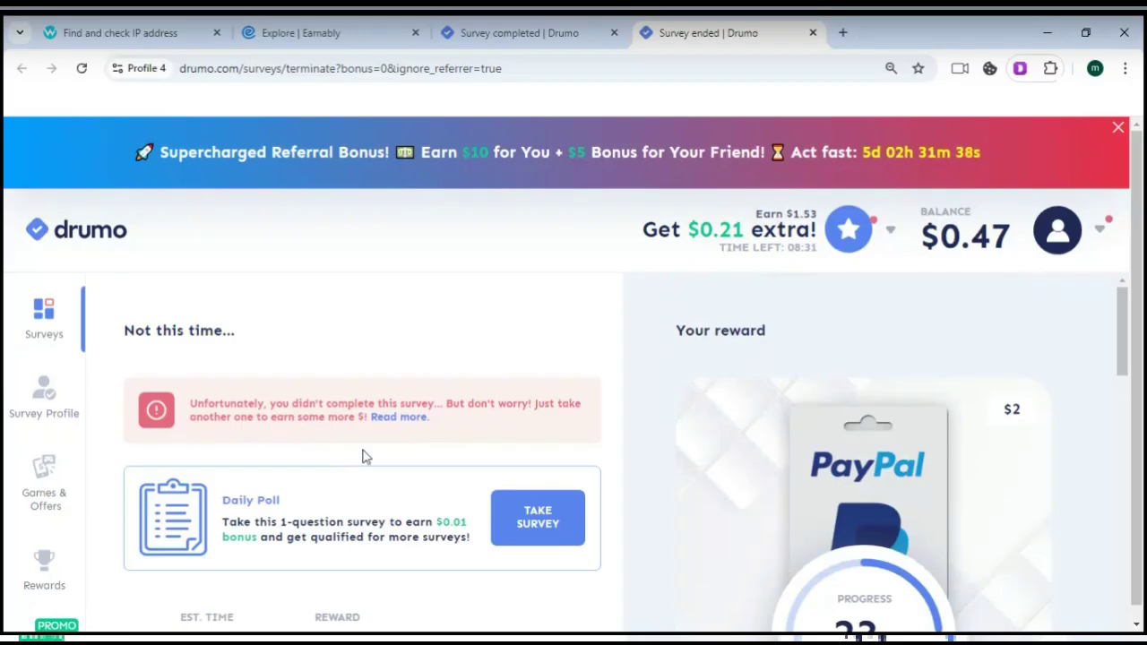
{"action": "scroll", "coordinate": [475, 438], "scroll_direction": "down", "scroll_amount": 5}
{"action": "scroll", "coordinate": [475, 438], "scroll_direction": "up", "scroll_amount": 5}
{"action": "left_click", "coordinate": [765, 249]}
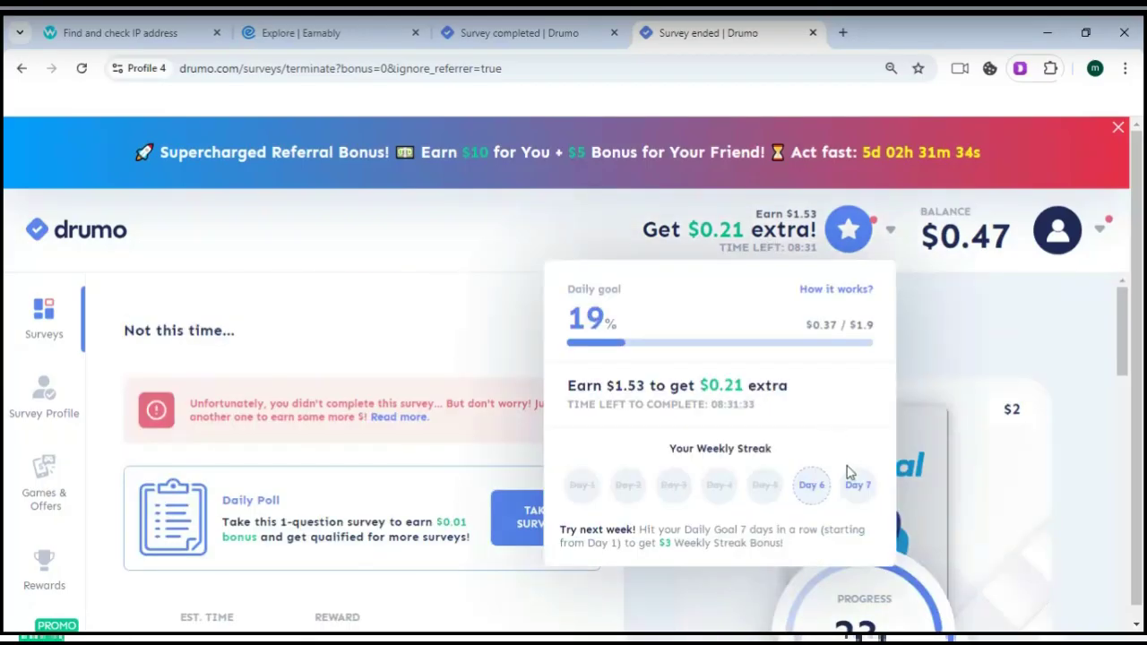
{"action": "left_click", "coordinate": [756, 400]}
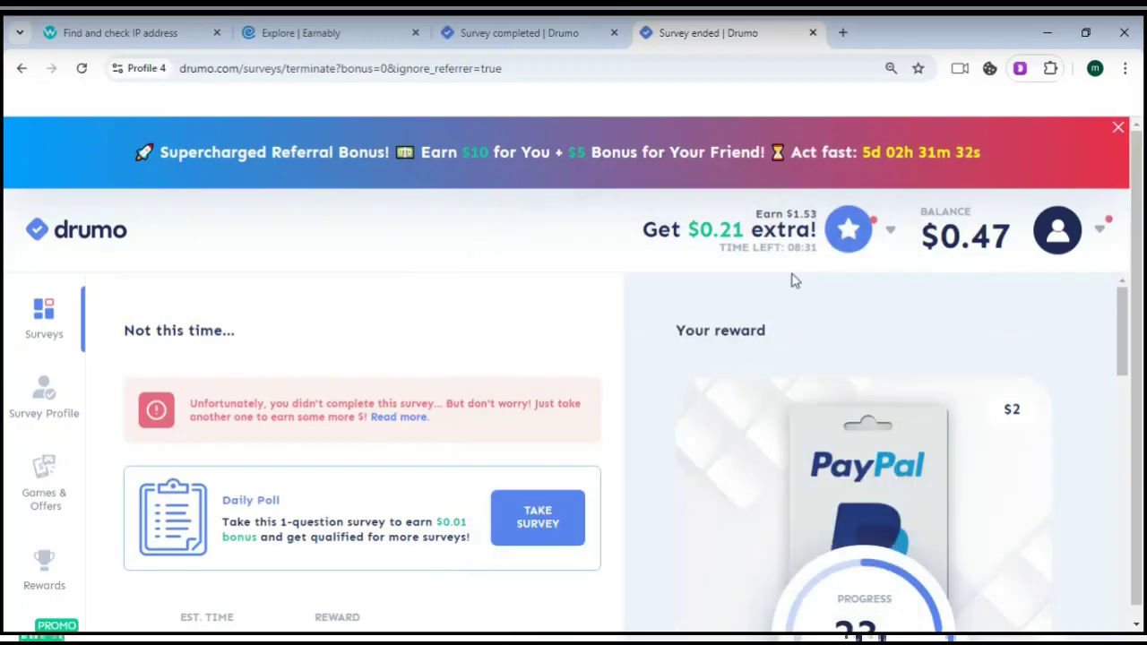
{"action": "left_click", "coordinate": [852, 230]}
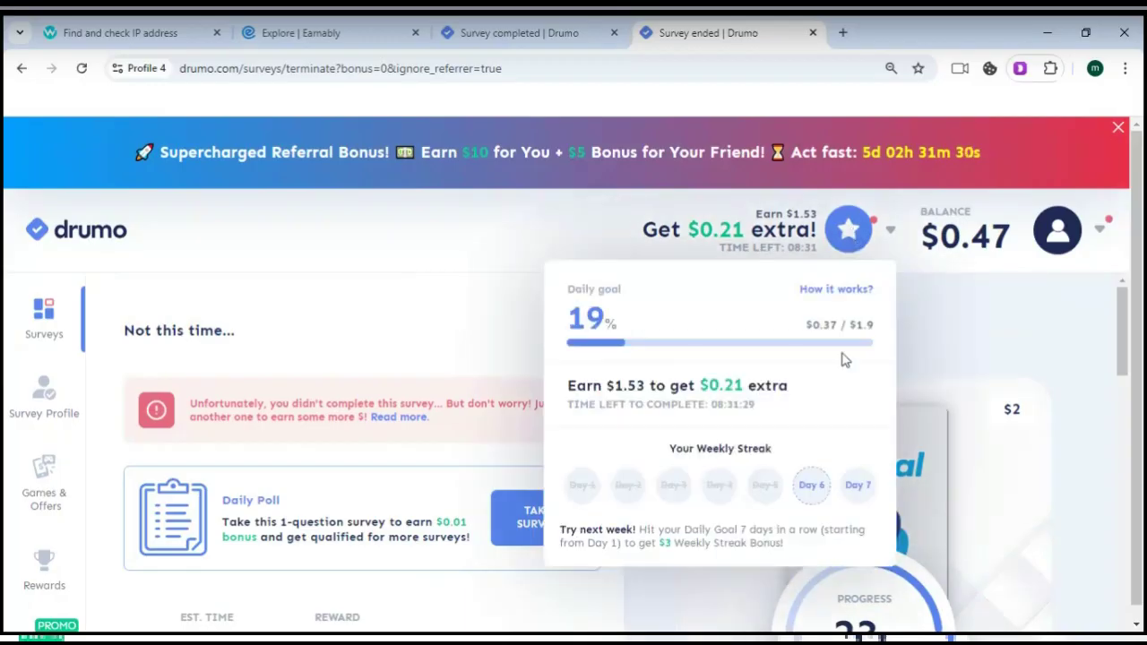
Step: Review the daily goal details to see how much must be earned for the extra bonus
{"action": "left_click", "coordinate": [846, 358]}
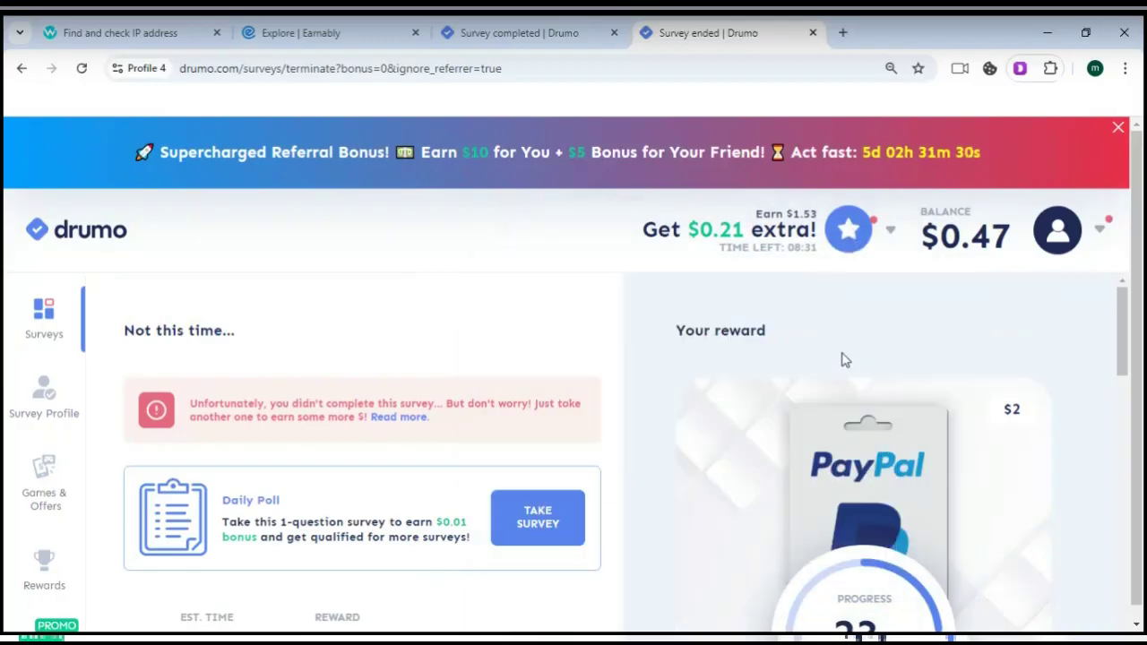
{"action": "left_click", "coordinate": [847, 231]}
{"action": "left_click", "coordinate": [638, 494]}
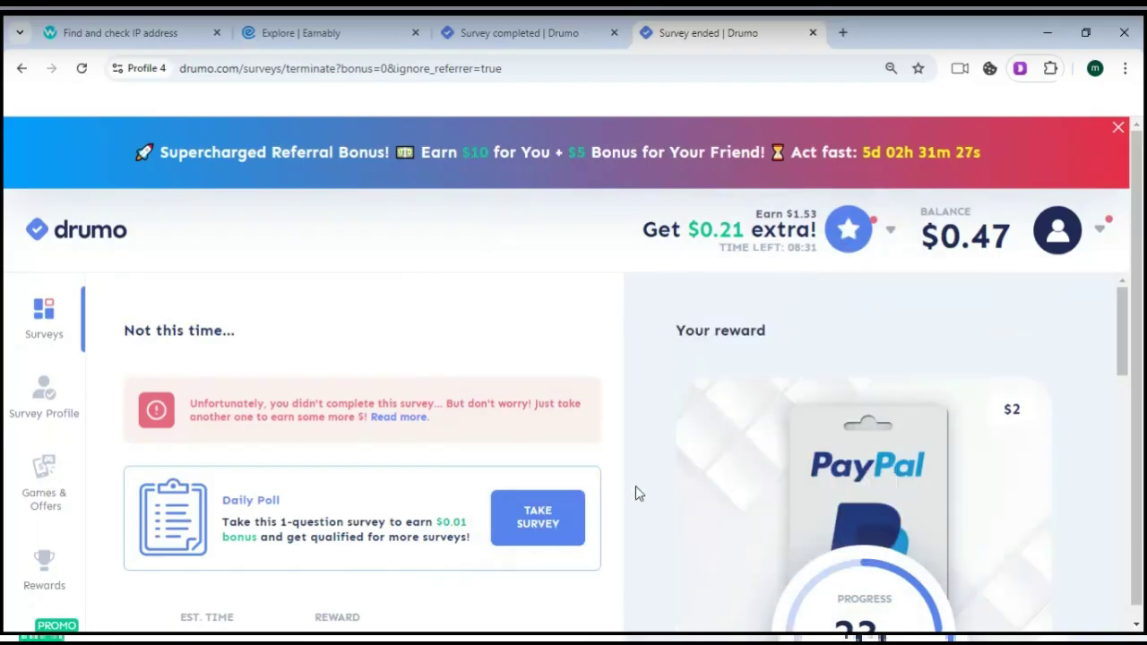
{"action": "left_click", "coordinate": [842, 235]}
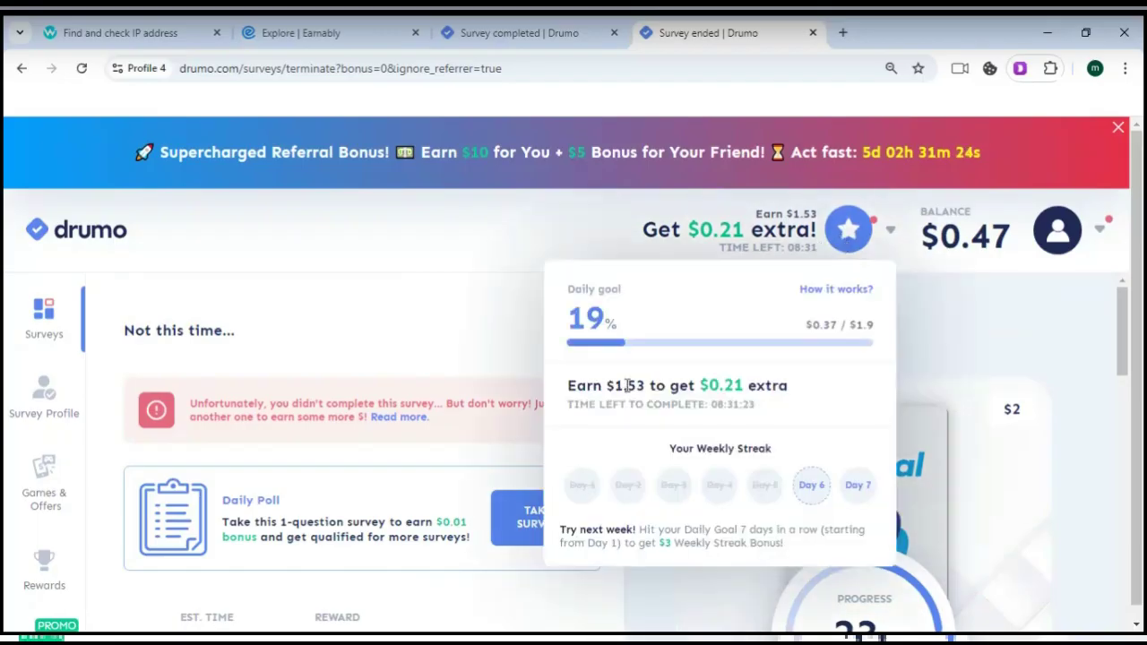
{"action": "left_click_drag", "start_coordinate": [627, 386], "coordinate": [715, 380]}
Step: Start the 1-question Daily Poll with the $0.01 bonus from the ended-survey page
{"action": "scroll", "coordinate": [457, 459], "scroll_direction": "down", "scroll_amount": 1}
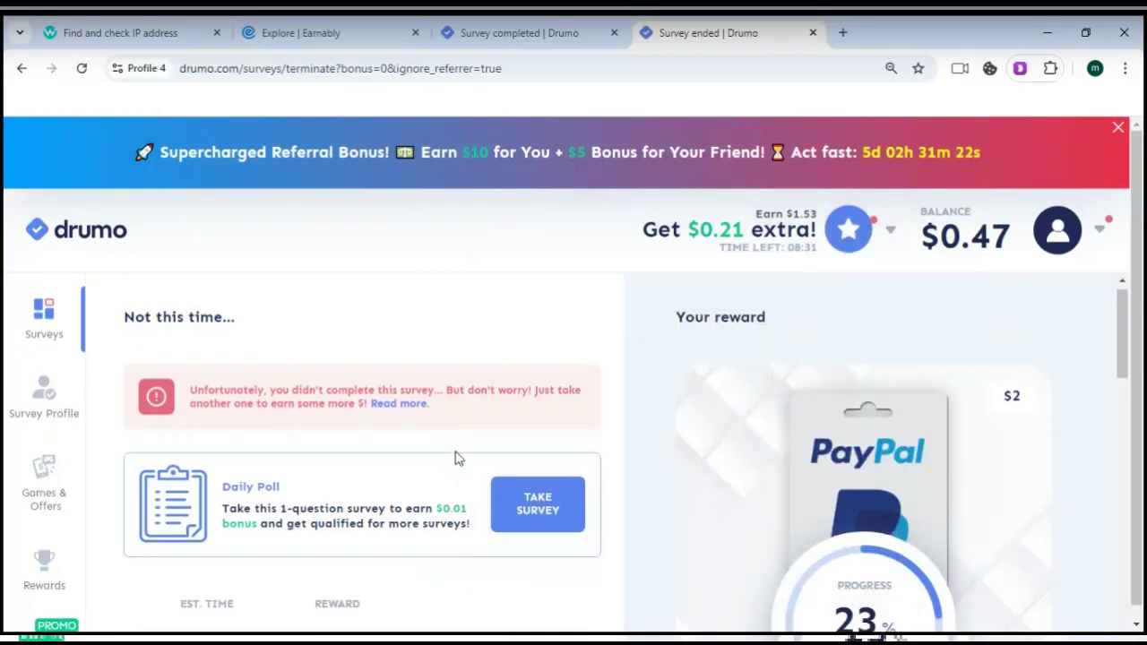
{"action": "scroll", "coordinate": [455, 458], "scroll_direction": "down", "scroll_amount": 2}
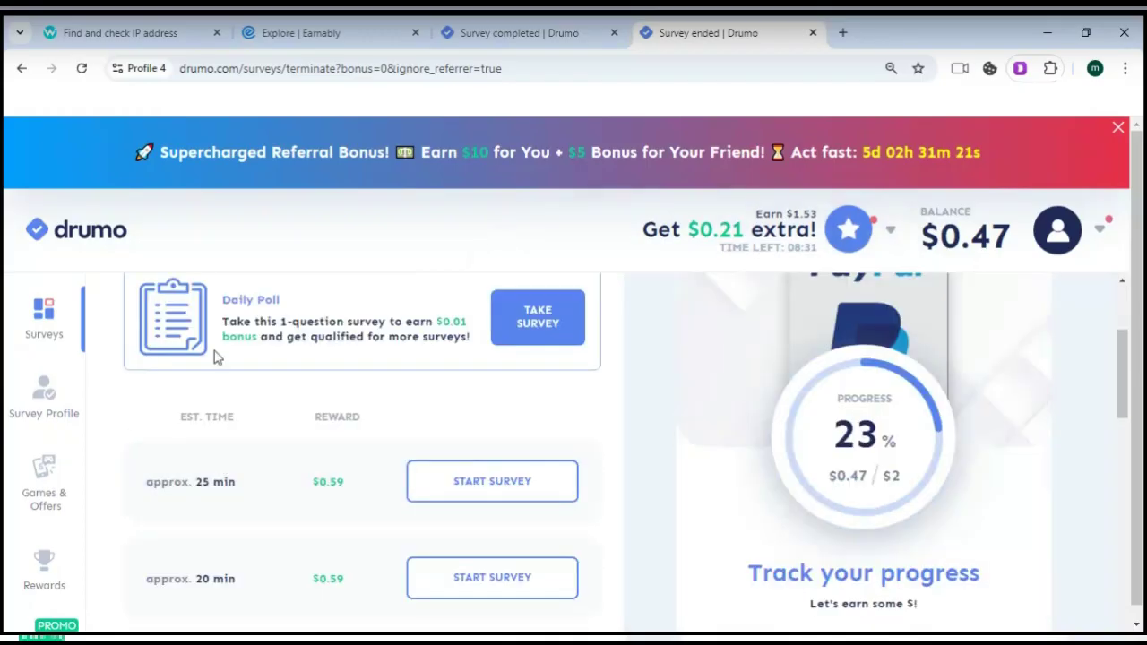
{"action": "left_click", "coordinate": [513, 330]}
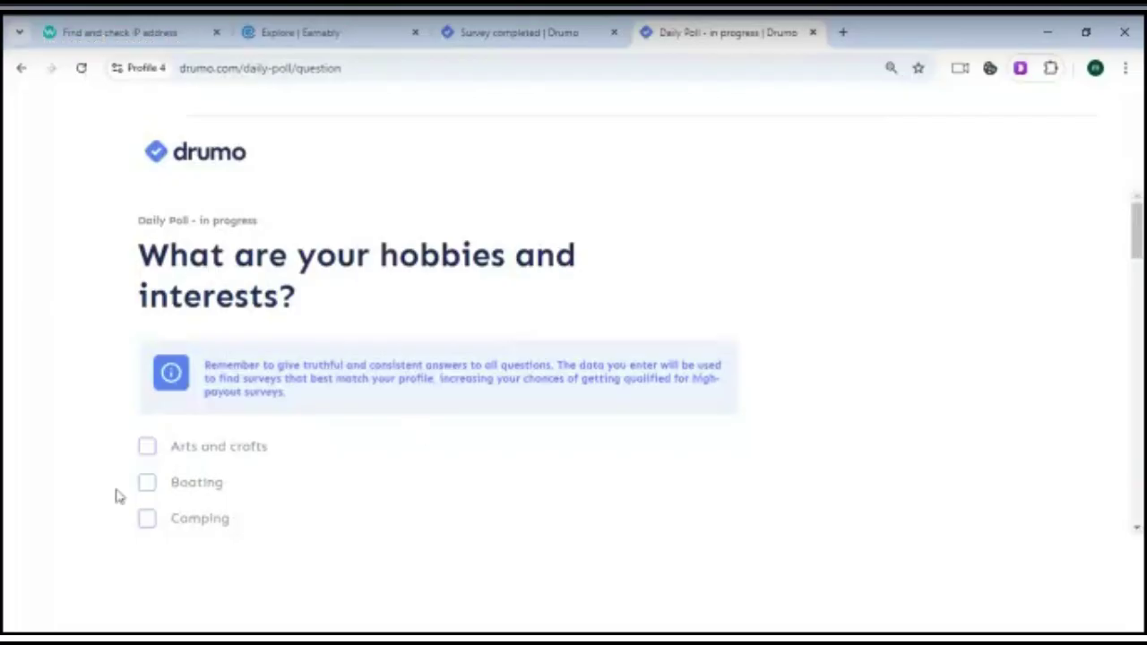
Step: Select Cooking, Cars, Camping and Boating as hobbies and interests in the Daily Poll
{"action": "scroll", "coordinate": [212, 458], "scroll_direction": "down", "scroll_amount": 3}
{"action": "scroll", "coordinate": [219, 430], "scroll_direction": "up", "scroll_amount": 1}
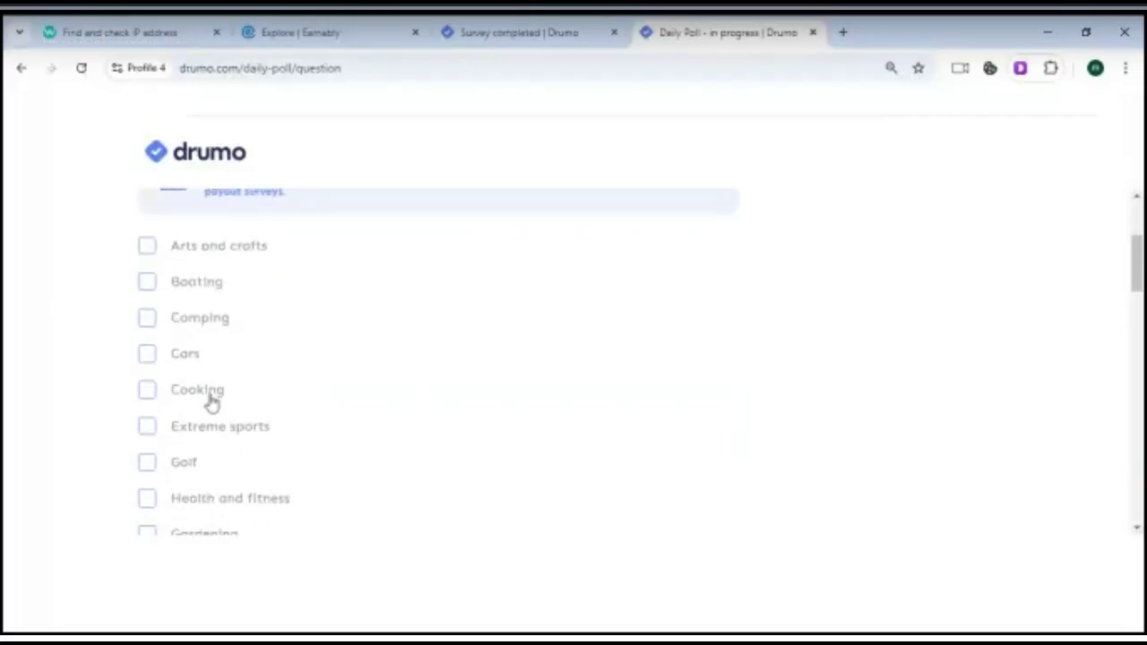
{"action": "left_click", "coordinate": [210, 391]}
{"action": "left_click", "coordinate": [193, 353]}
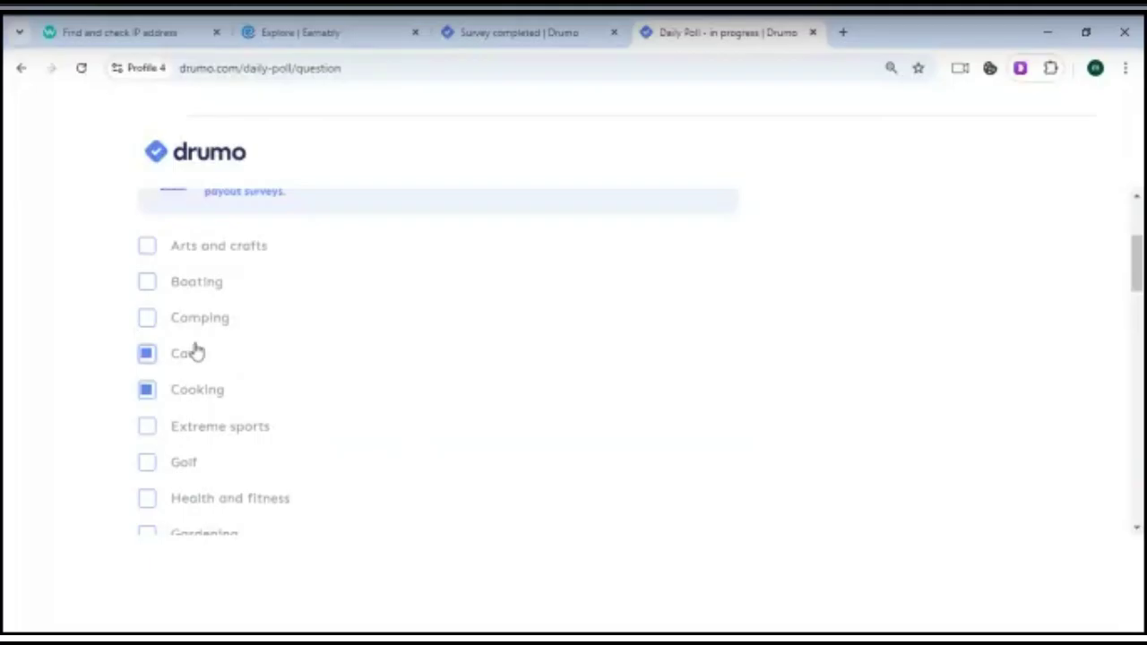
{"action": "left_click", "coordinate": [211, 317]}
{"action": "scroll", "coordinate": [218, 340], "scroll_direction": "down", "scroll_amount": 2}
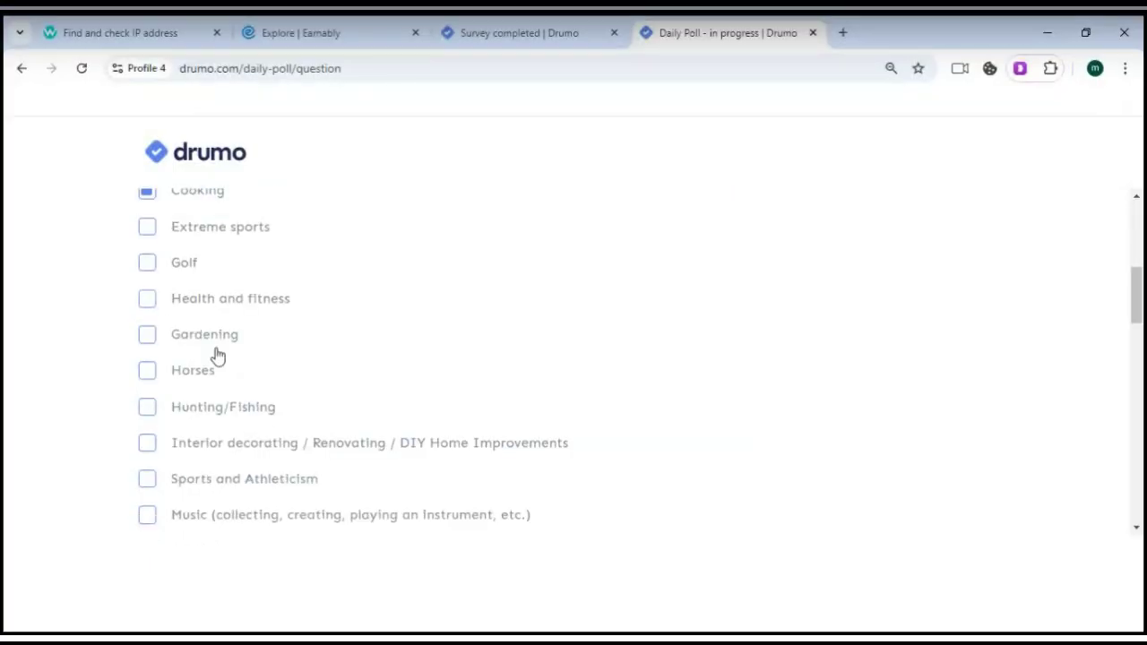
{"action": "scroll", "coordinate": [216, 336], "scroll_direction": "up", "scroll_amount": 1}
{"action": "scroll", "coordinate": [215, 320], "scroll_direction": "up", "scroll_amount": 3}
{"action": "left_click", "coordinate": [206, 403]}
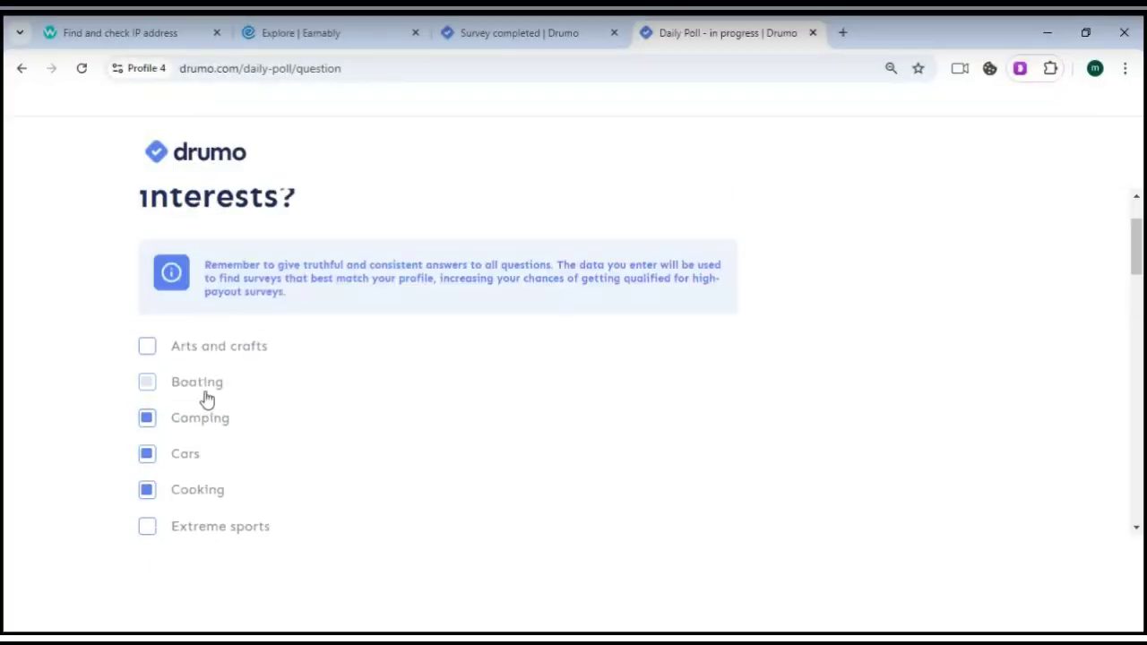
Step: Add Hunting/Fishing, Gardening, Sports and Athleticism, Music, Playing video/computer games, Skiing/Snow sports and Technology/Computers to the selected hobbies
{"action": "scroll", "coordinate": [208, 405], "scroll_direction": "down", "scroll_amount": 5}
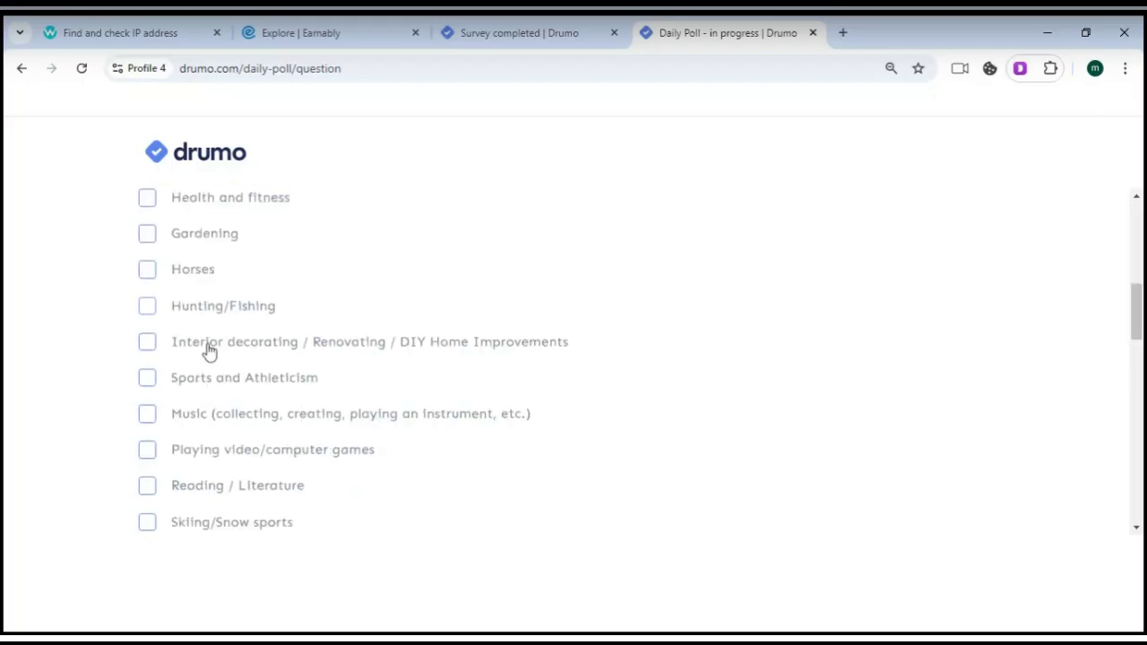
{"action": "left_click", "coordinate": [209, 309]}
{"action": "left_click", "coordinate": [196, 242]}
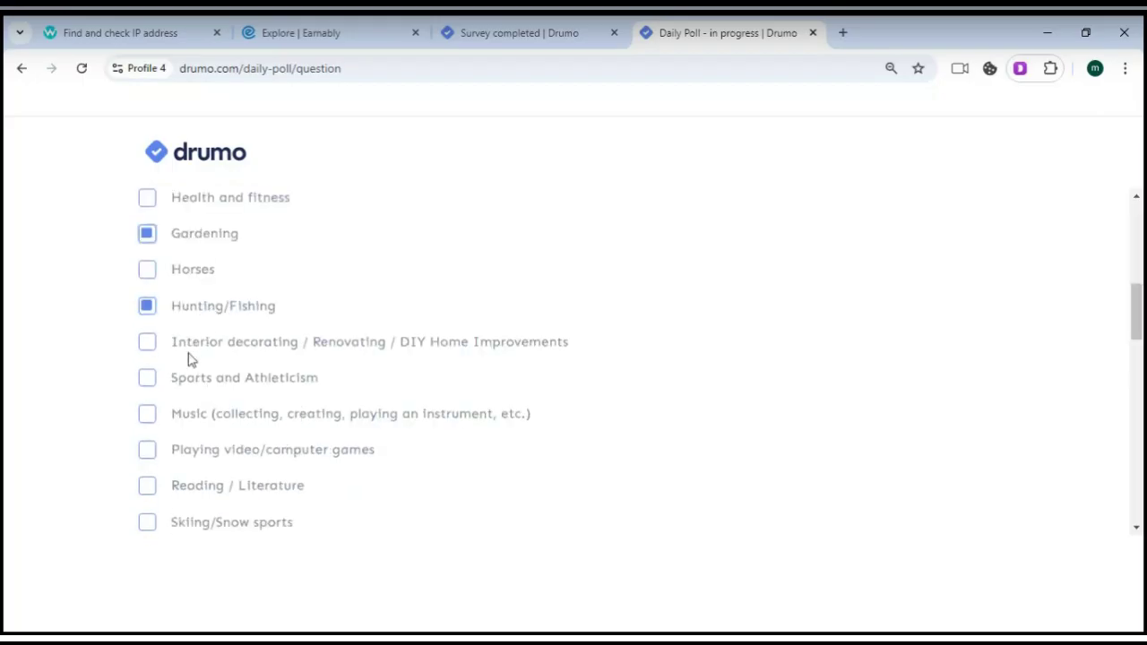
{"action": "left_click", "coordinate": [193, 383]}
{"action": "left_click", "coordinate": [197, 414]}
{"action": "scroll", "coordinate": [199, 421], "scroll_direction": "down", "scroll_amount": 1}
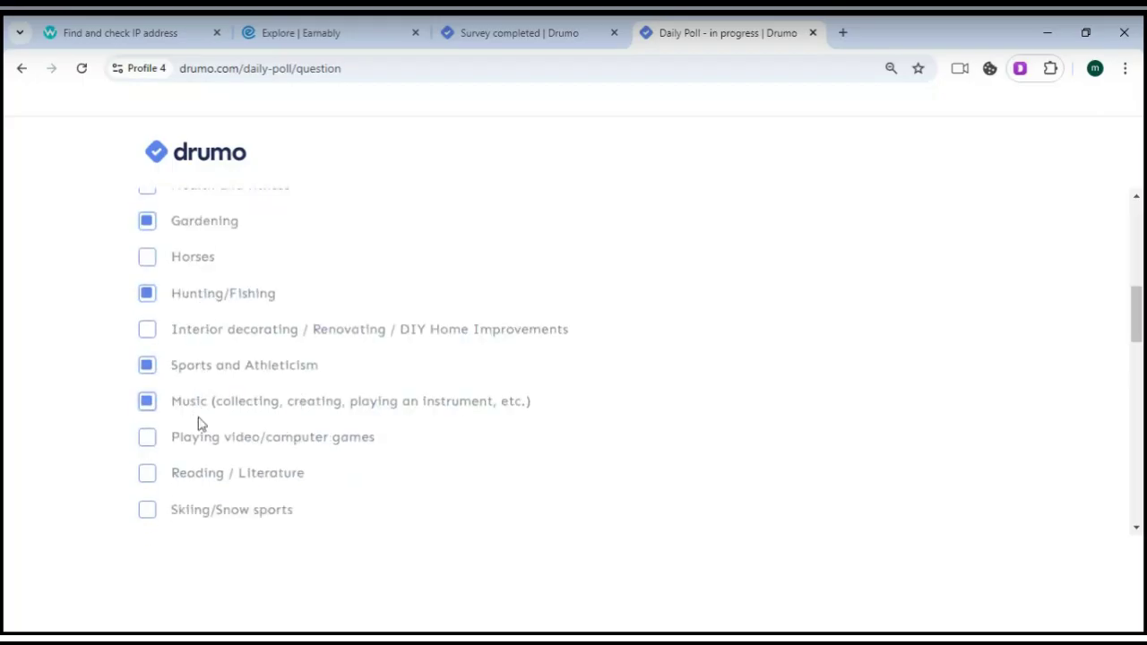
{"action": "left_click", "coordinate": [199, 356]}
{"action": "left_click", "coordinate": [200, 430]}
{"action": "scroll", "coordinate": [200, 430], "scroll_direction": "down", "scroll_amount": 1}
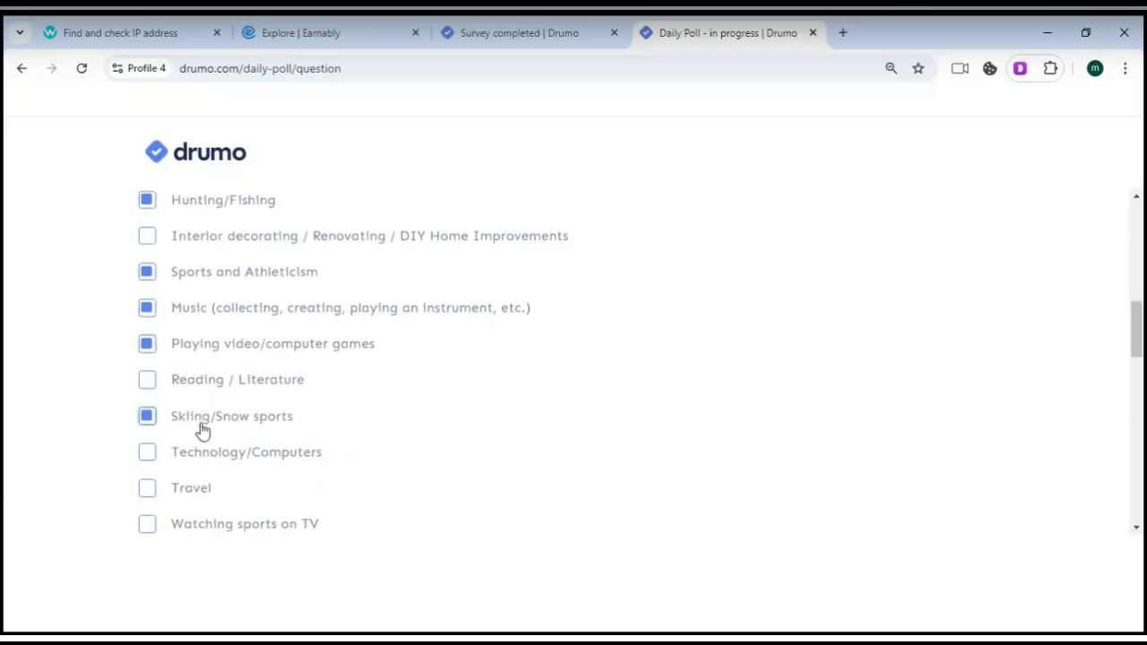
{"action": "left_click", "coordinate": [210, 360]}
{"action": "scroll", "coordinate": [221, 382], "scroll_direction": "down", "scroll_amount": 2}
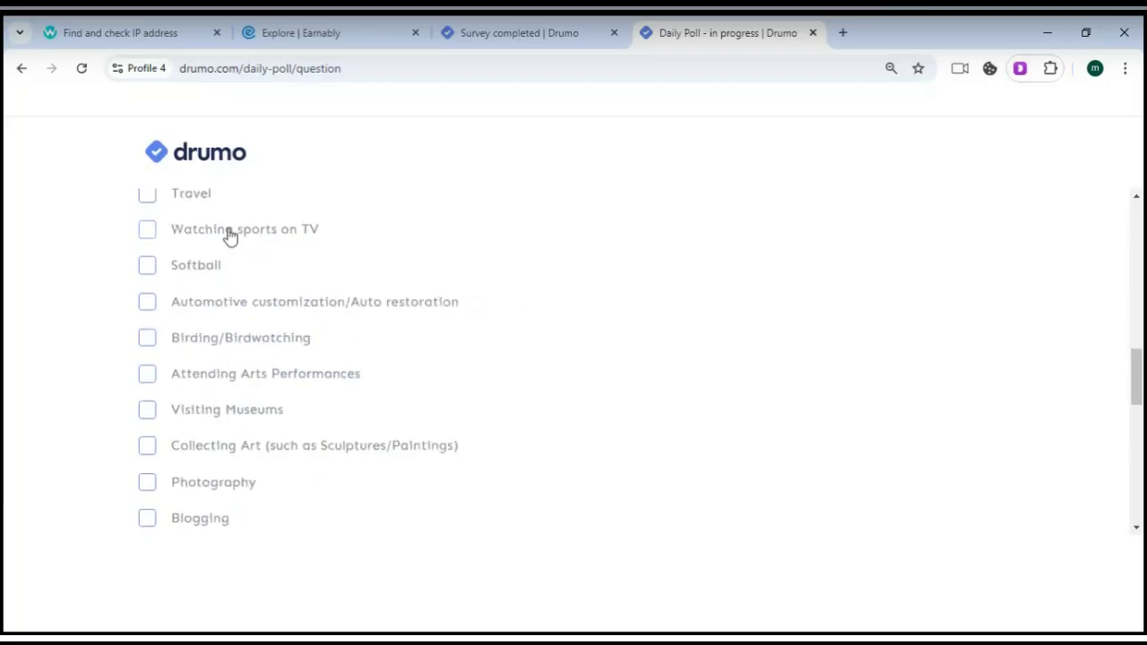
Step: Add Watching sports on TV, Visiting Museums, Collecting Art, Photography, Blogging, Current affairs, business and news, and Videography / recording videos to the hobbies
{"action": "left_click", "coordinate": [227, 231]}
{"action": "left_click", "coordinate": [222, 408]}
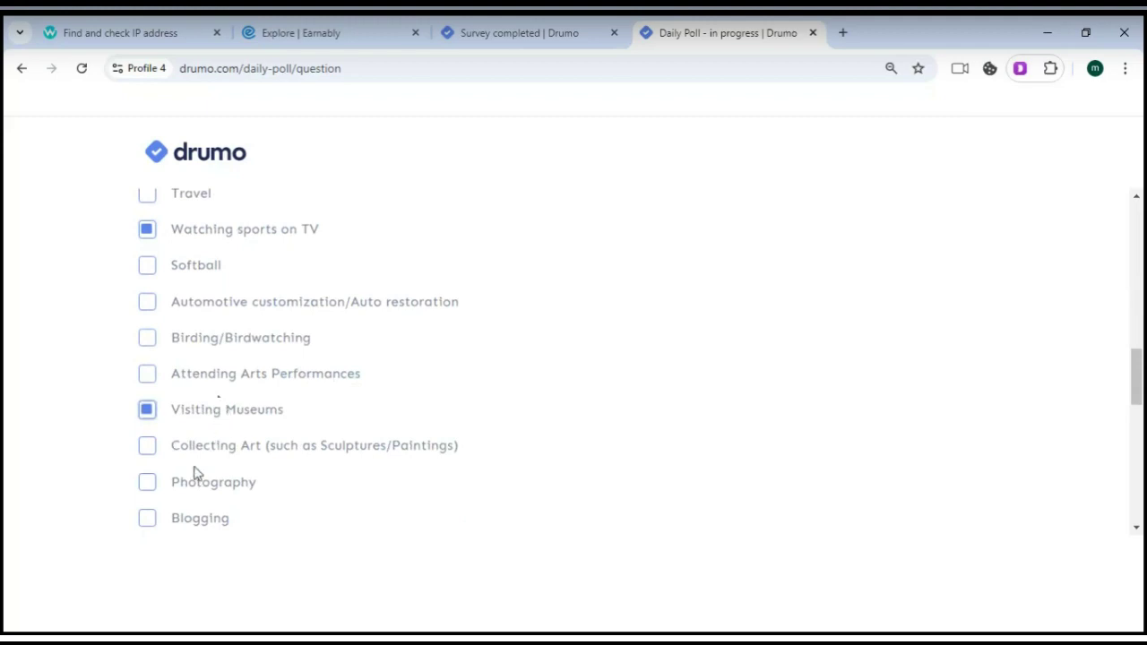
{"action": "left_click", "coordinate": [193, 446]}
{"action": "left_click", "coordinate": [191, 482]}
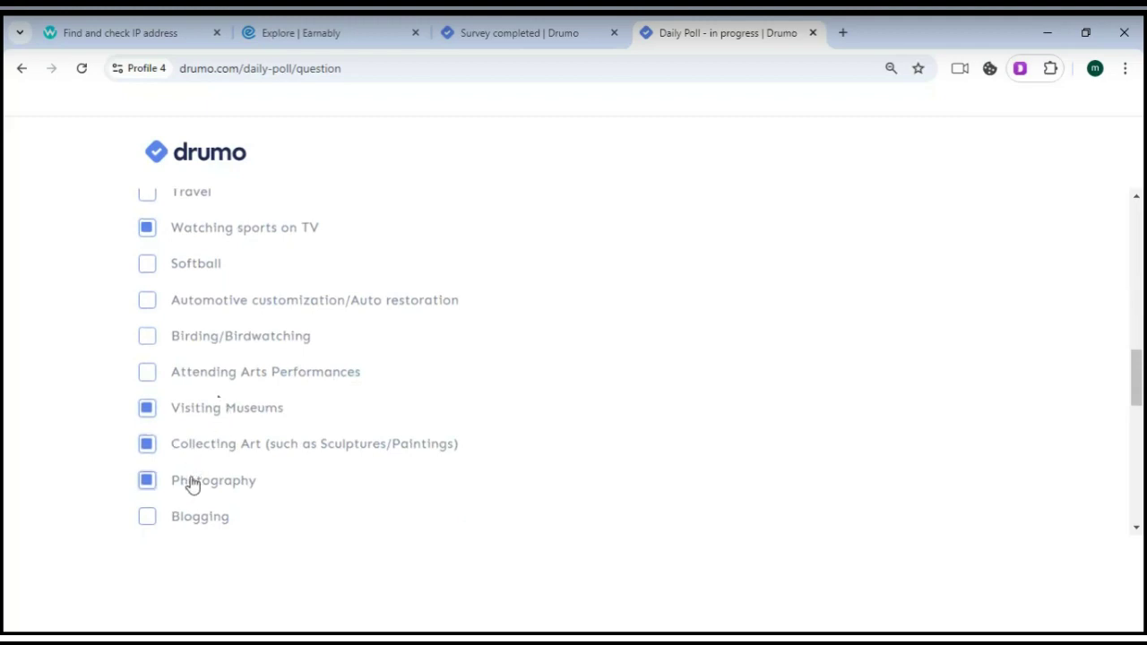
{"action": "scroll", "coordinate": [188, 358], "scroll_direction": "down", "scroll_amount": 2}
{"action": "left_click", "coordinate": [191, 322]}
{"action": "left_click", "coordinate": [197, 428]}
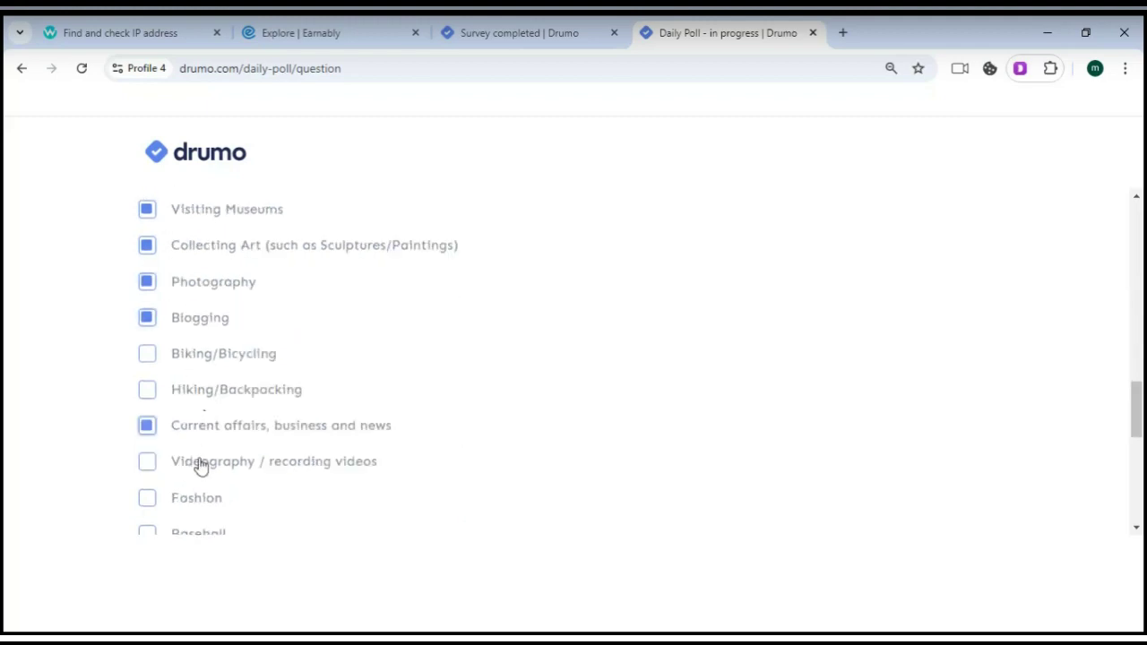
{"action": "left_click", "coordinate": [201, 463]}
Step: Add Baseball, Fashion, Water sports, Investing/Trading, Other and Listen to podcasts to the hobbies and submit the poll answer
{"action": "scroll", "coordinate": [204, 465], "scroll_direction": "down", "scroll_amount": 3}
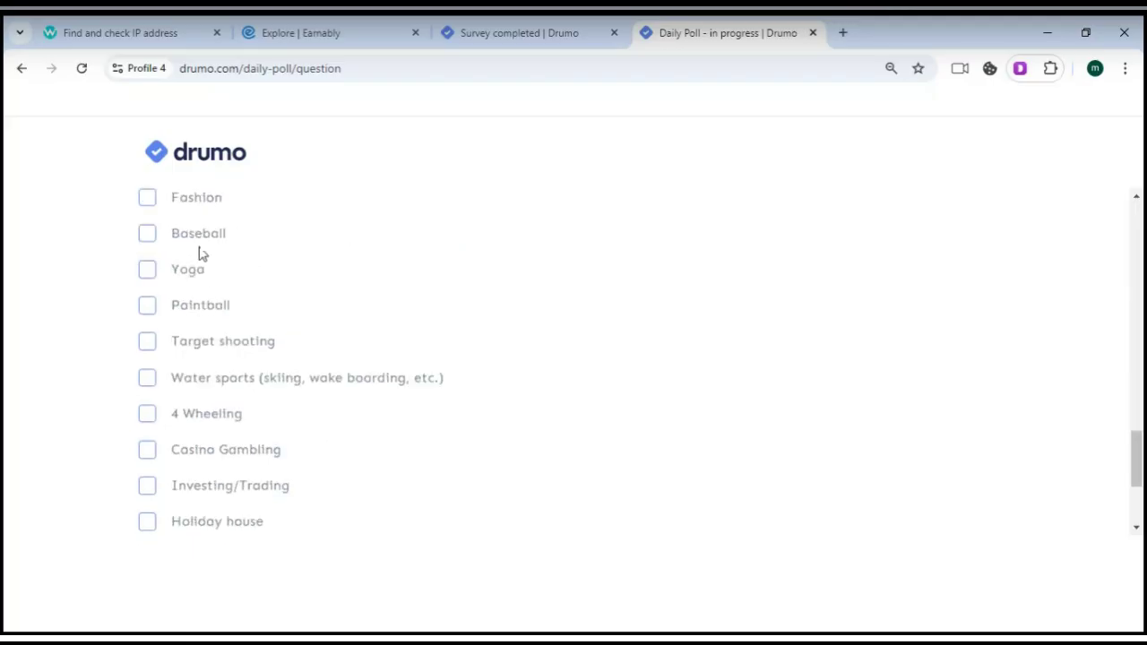
{"action": "left_click", "coordinate": [199, 235]}
{"action": "left_click", "coordinate": [194, 197]}
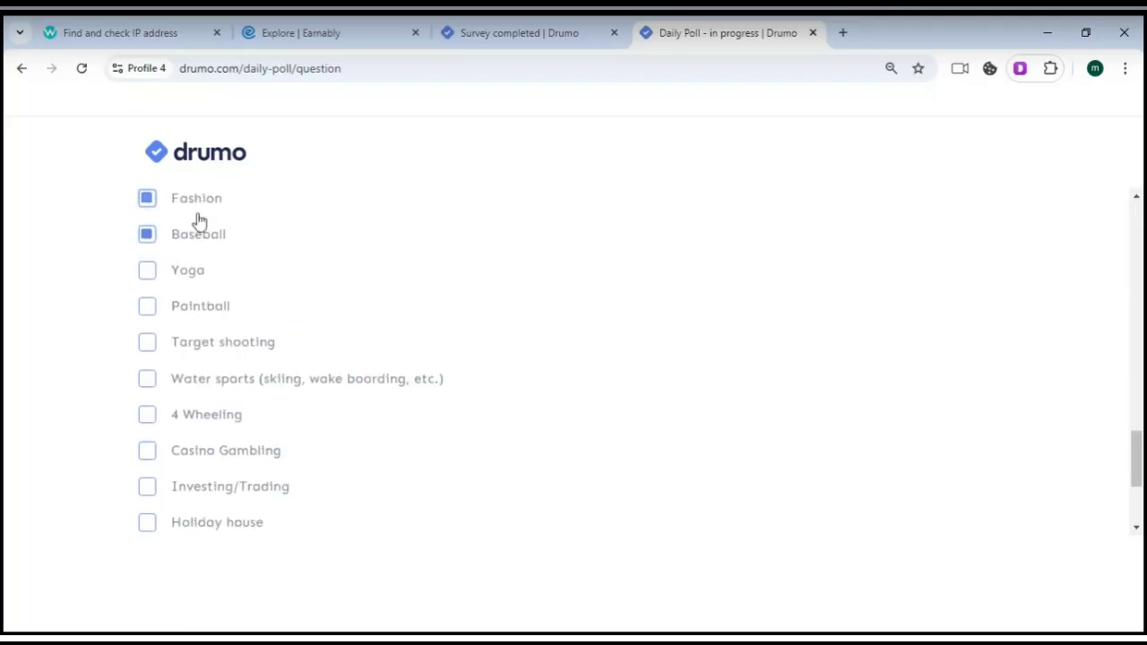
{"action": "left_click", "coordinate": [207, 371]}
{"action": "scroll", "coordinate": [207, 367], "scroll_direction": "down", "scroll_amount": 2}
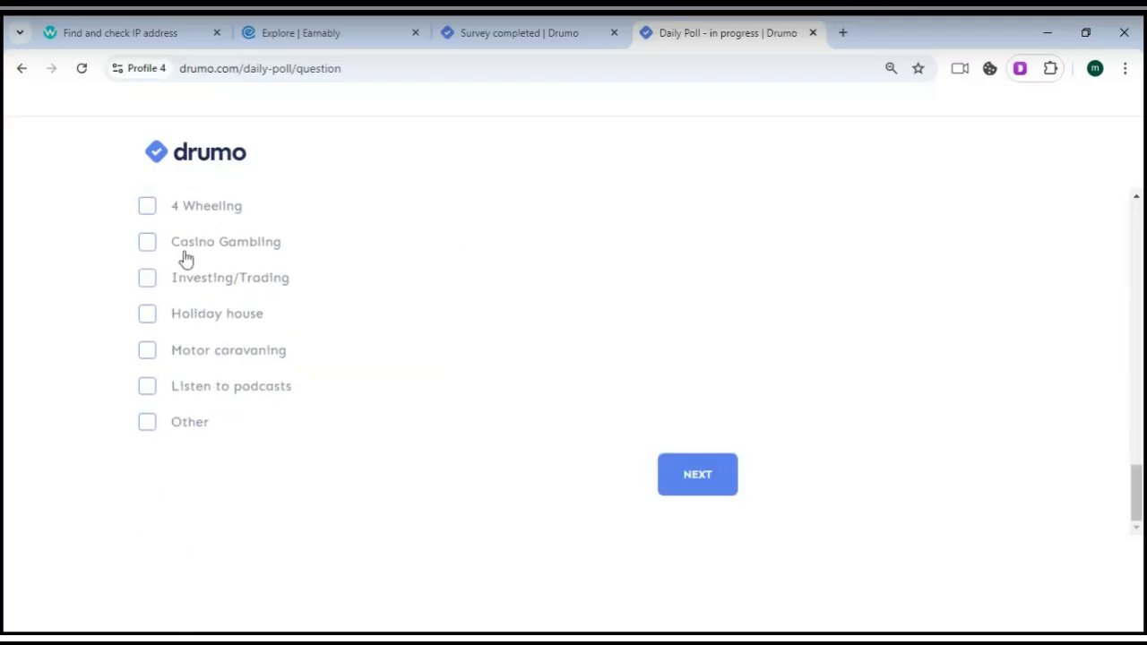
{"action": "left_click", "coordinate": [192, 283]}
{"action": "left_click", "coordinate": [204, 428]}
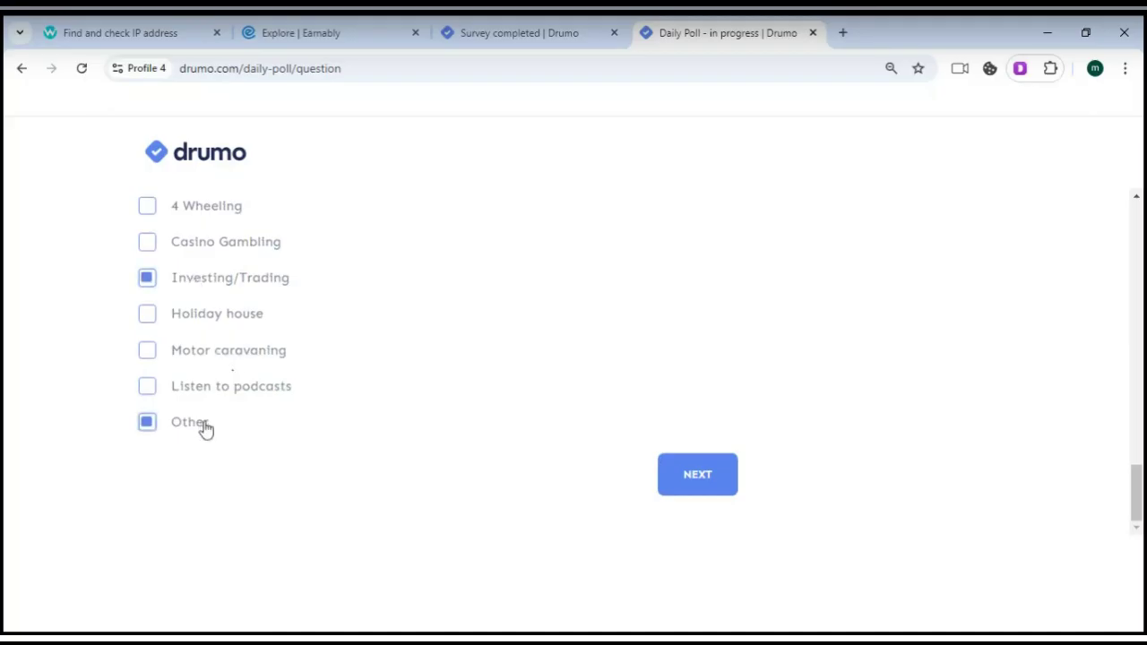
{"action": "left_click", "coordinate": [218, 390]}
{"action": "left_click", "coordinate": [714, 473]}
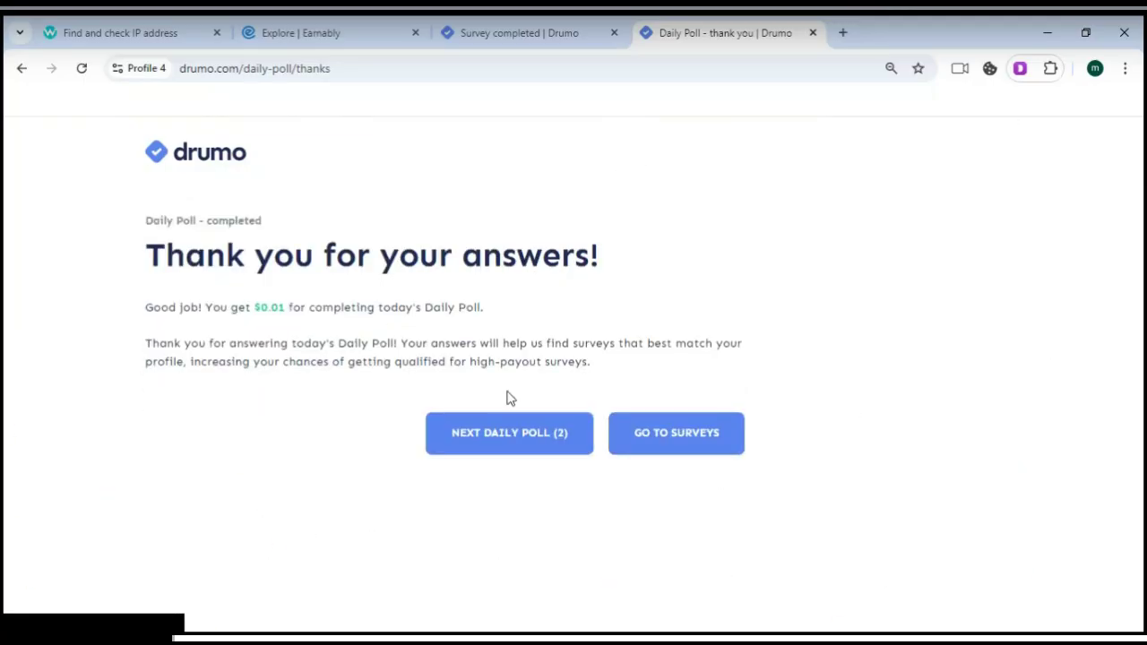
Step: Open the next Daily Poll, answer Yes to being the household's primary grocery shopper, and submit it
{"action": "left_click", "coordinate": [513, 442]}
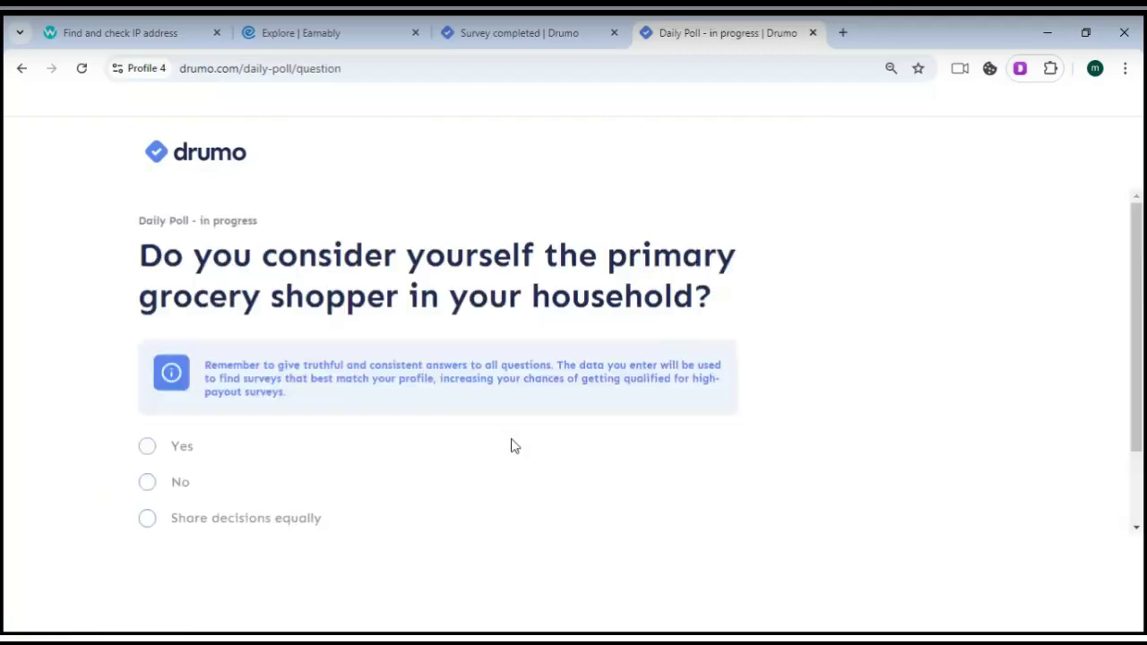
{"action": "scroll", "coordinate": [215, 376], "scroll_direction": "down", "scroll_amount": 1}
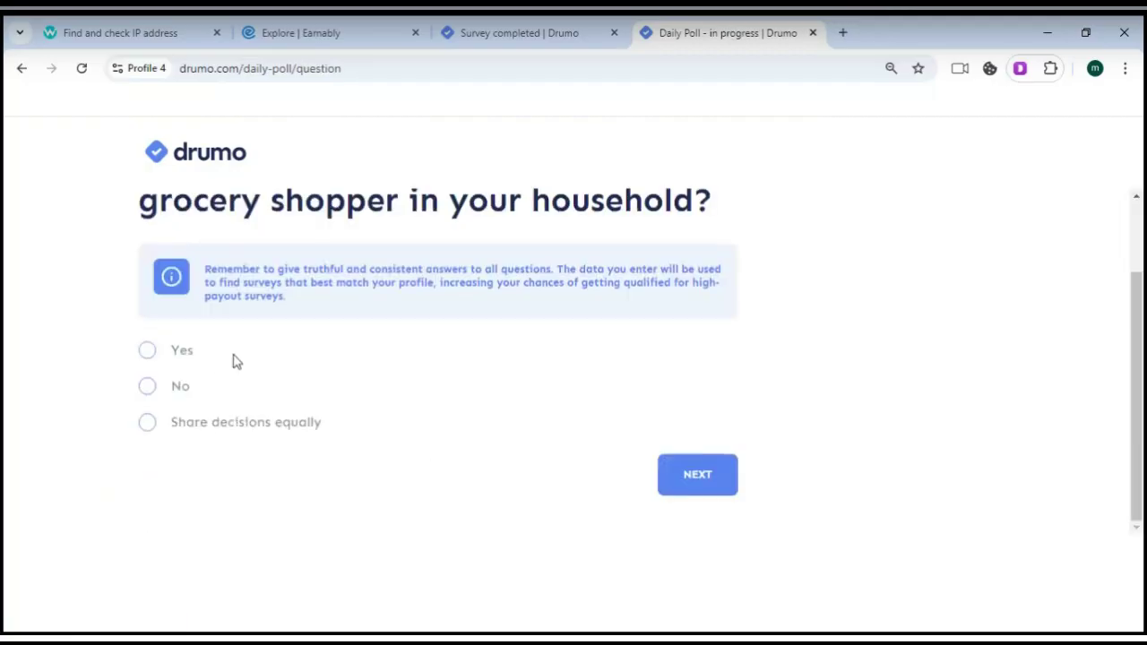
{"action": "left_click", "coordinate": [184, 355]}
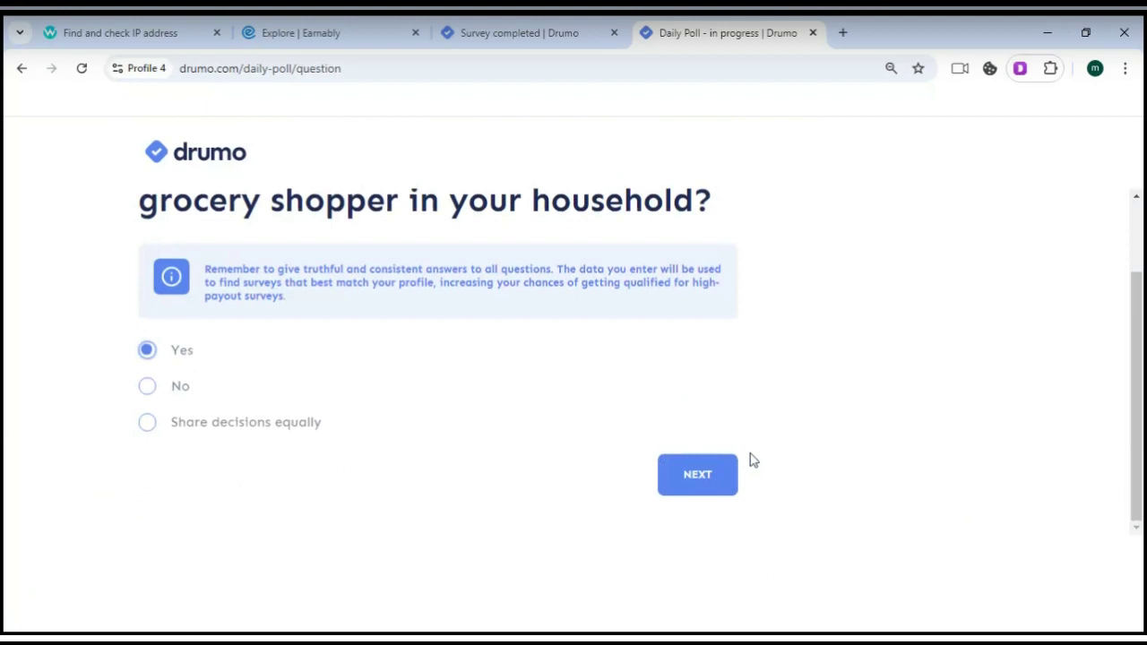
{"action": "left_click", "coordinate": [721, 489]}
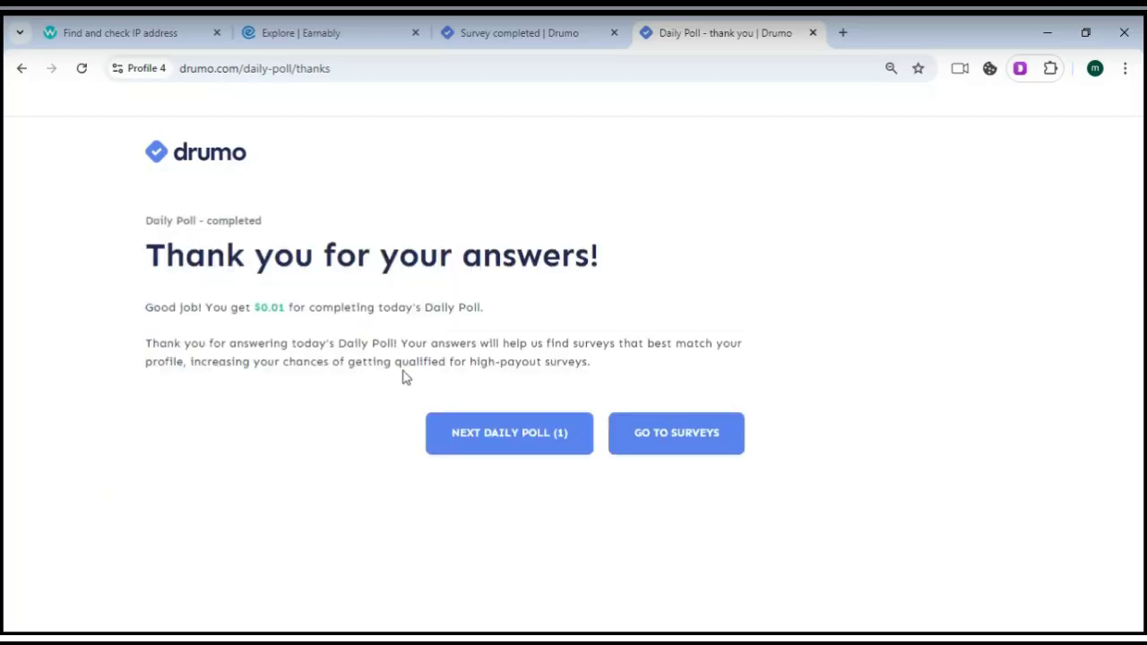
Step: Open the next Daily Poll and select 100 000 - 249 000 as the estimated annual income of the company
{"action": "left_click", "coordinate": [511, 442]}
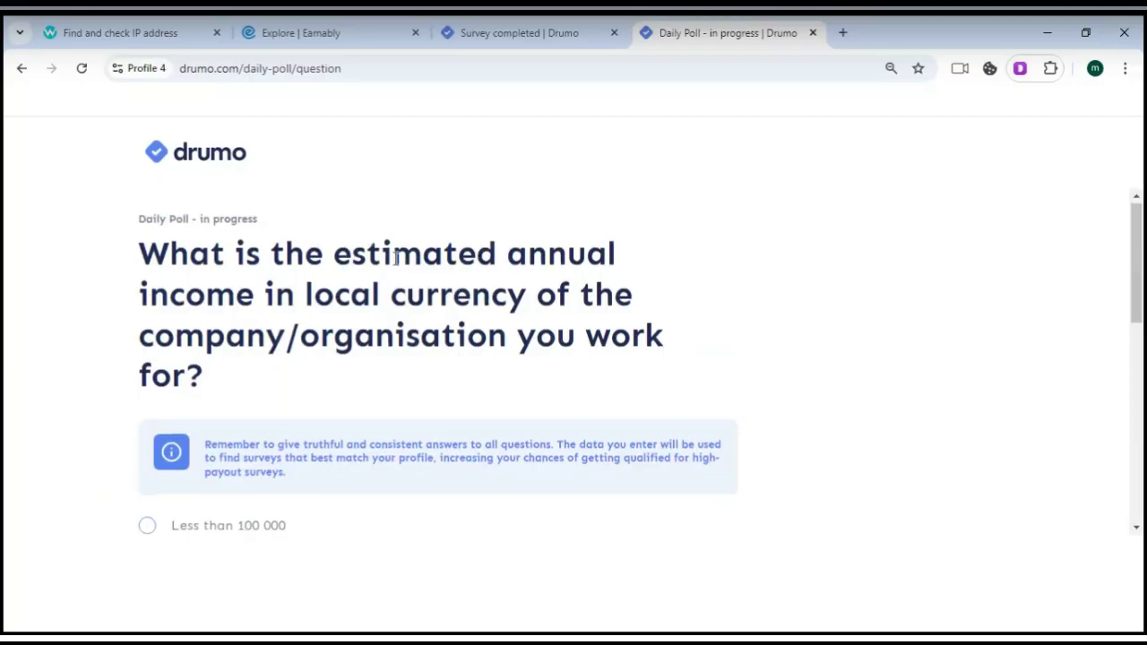
{"action": "scroll", "coordinate": [296, 313], "scroll_direction": "down", "scroll_amount": 5}
{"action": "scroll", "coordinate": [230, 353], "scroll_direction": "down", "scroll_amount": 1}
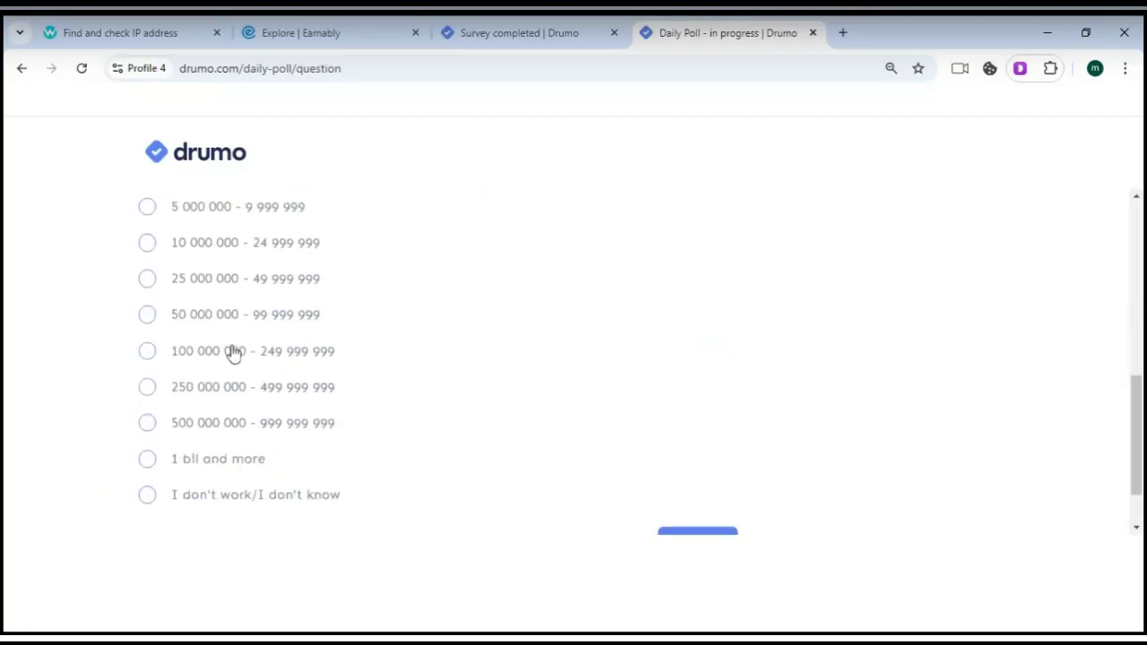
{"action": "scroll", "coordinate": [333, 343], "scroll_direction": "up", "scroll_amount": 2}
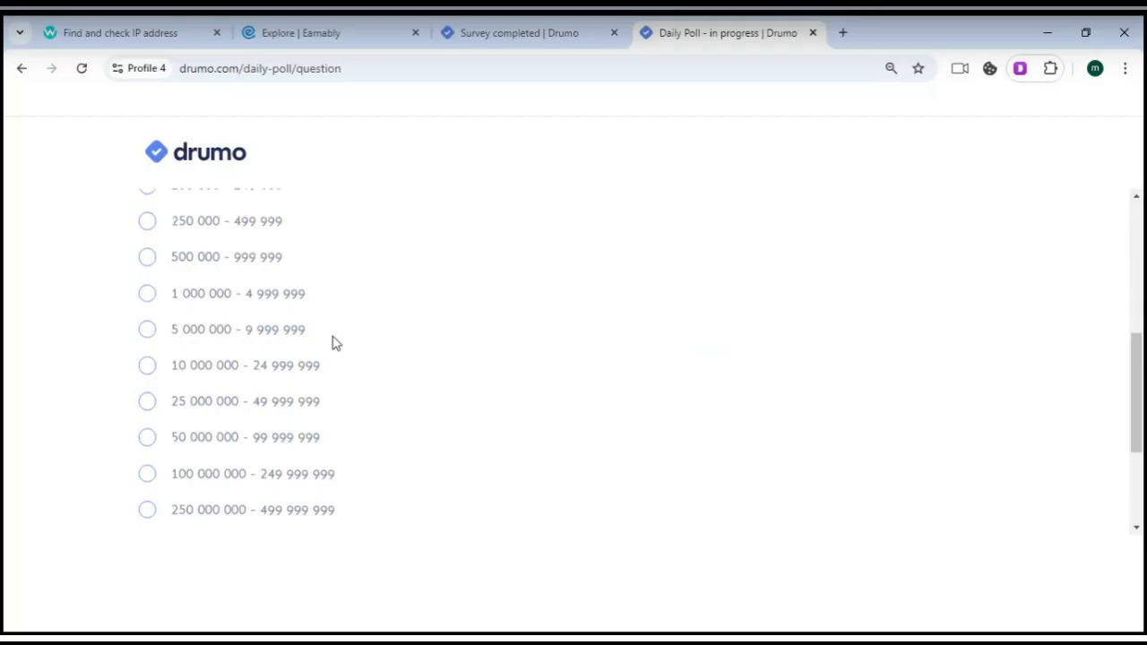
{"action": "scroll", "coordinate": [333, 343], "scroll_direction": "up", "scroll_amount": 3}
{"action": "scroll", "coordinate": [333, 353], "scroll_direction": "down", "scroll_amount": 2}
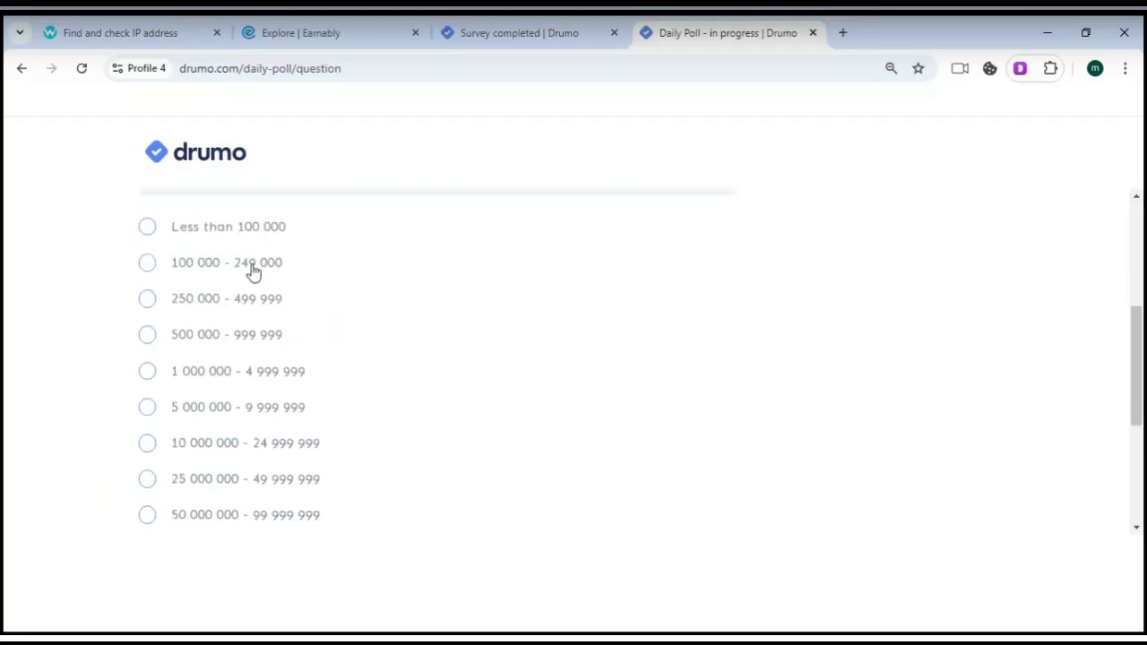
{"action": "left_click", "coordinate": [254, 273]}
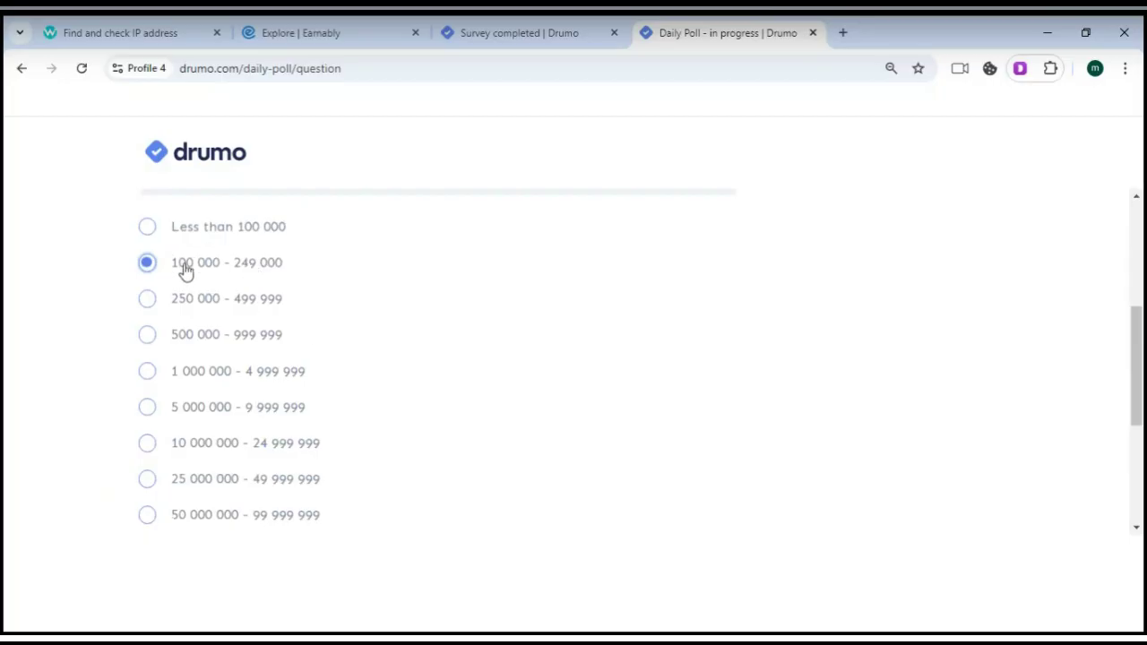
Step: Check the remaining income ranges and submit the Daily Poll answer
{"action": "scroll", "coordinate": [205, 309], "scroll_direction": "down", "scroll_amount": 3}
{"action": "scroll", "coordinate": [231, 316], "scroll_direction": "up", "scroll_amount": 2}
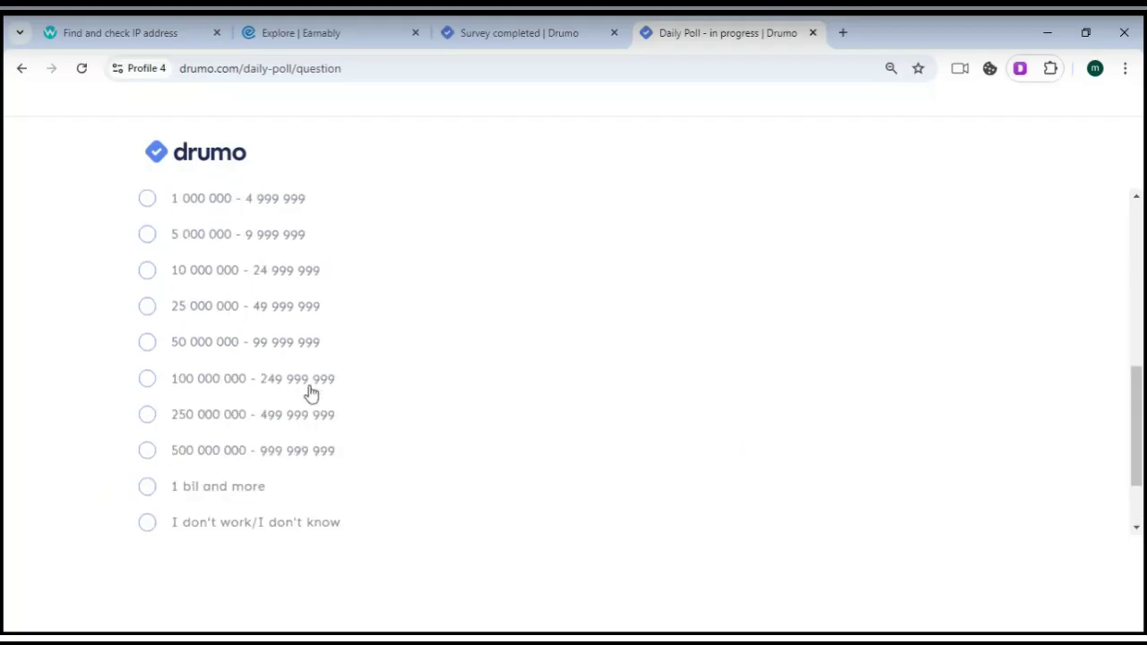
{"action": "scroll", "coordinate": [309, 392], "scroll_direction": "up", "scroll_amount": 1}
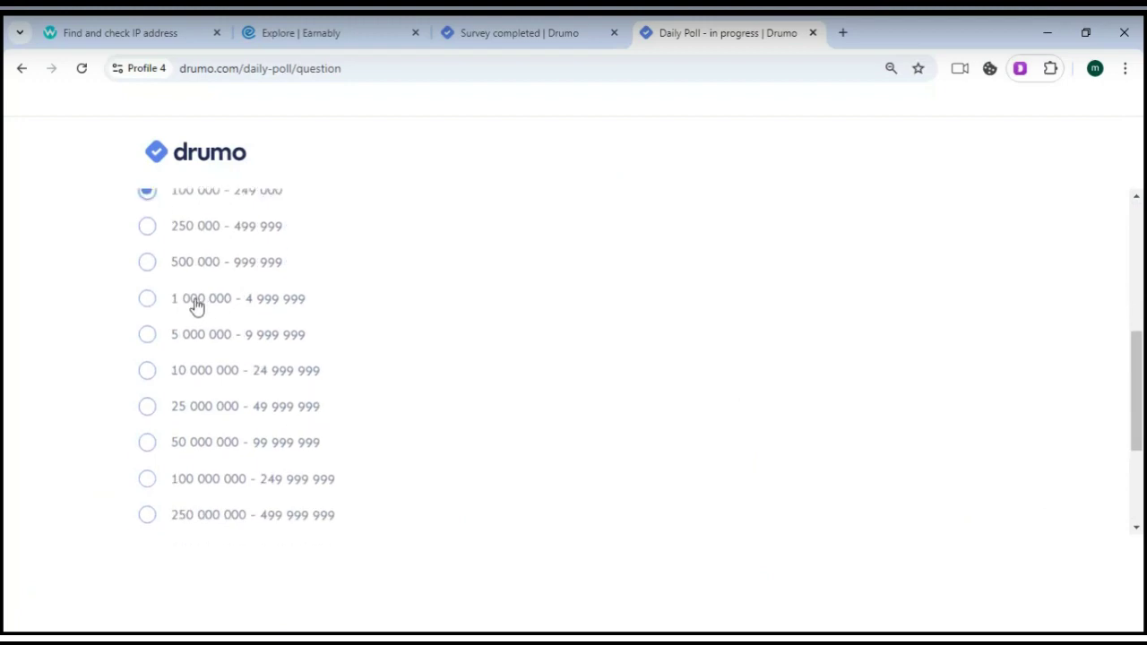
{"action": "scroll", "coordinate": [197, 304], "scroll_direction": "up", "scroll_amount": 2}
{"action": "scroll", "coordinate": [506, 466], "scroll_direction": "down", "scroll_amount": 5}
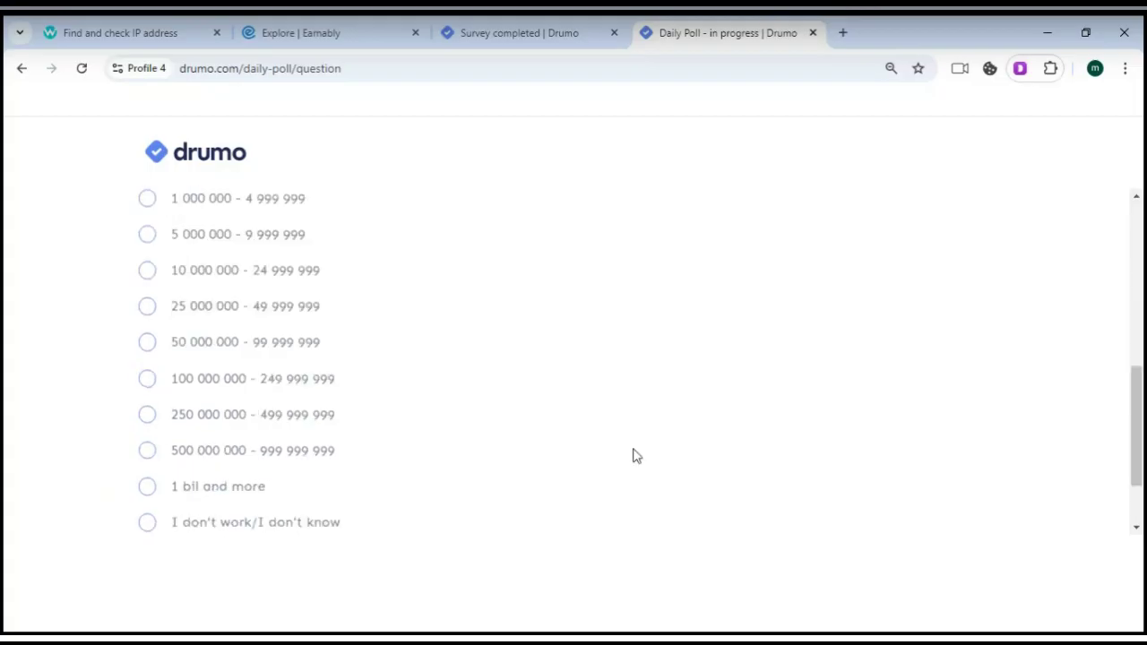
{"action": "left_click", "coordinate": [685, 473]}
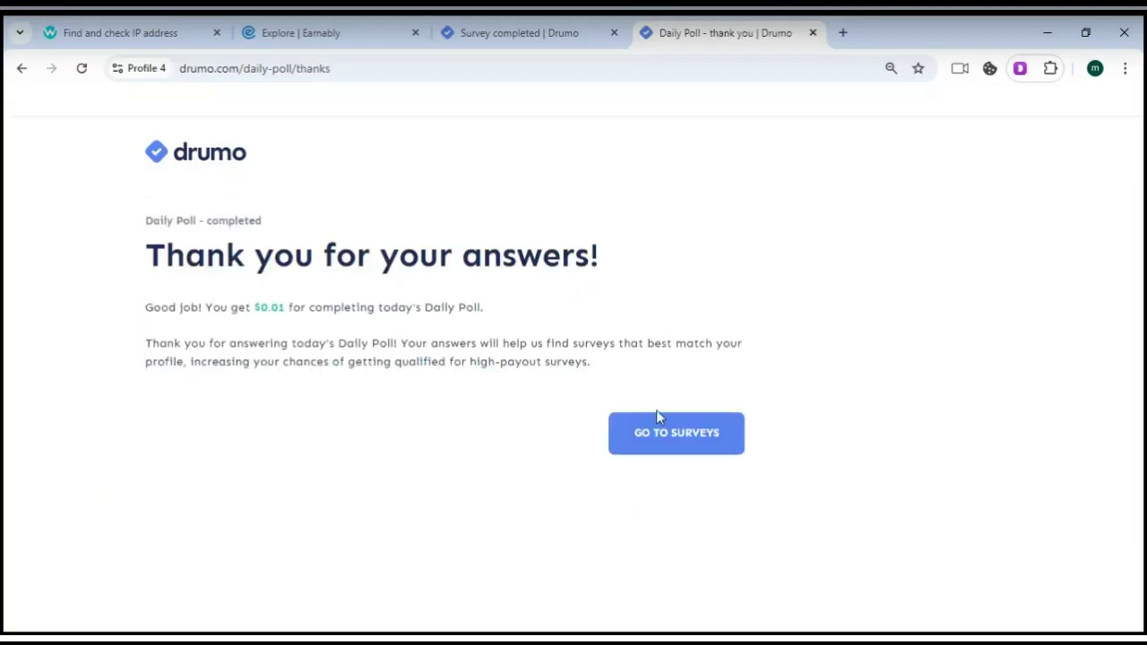
Step: Go to the surveys list and review the estimated times and rewards of the available surveys
{"action": "left_click", "coordinate": [673, 448]}
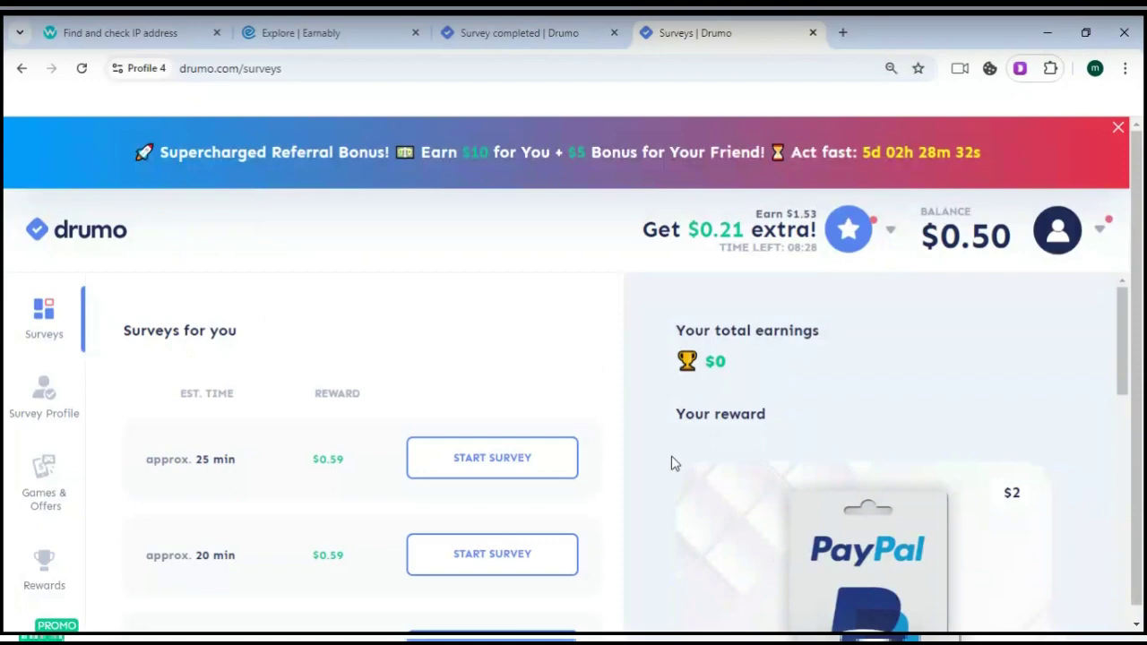
{"action": "scroll", "coordinate": [305, 456], "scroll_direction": "down", "scroll_amount": 8}
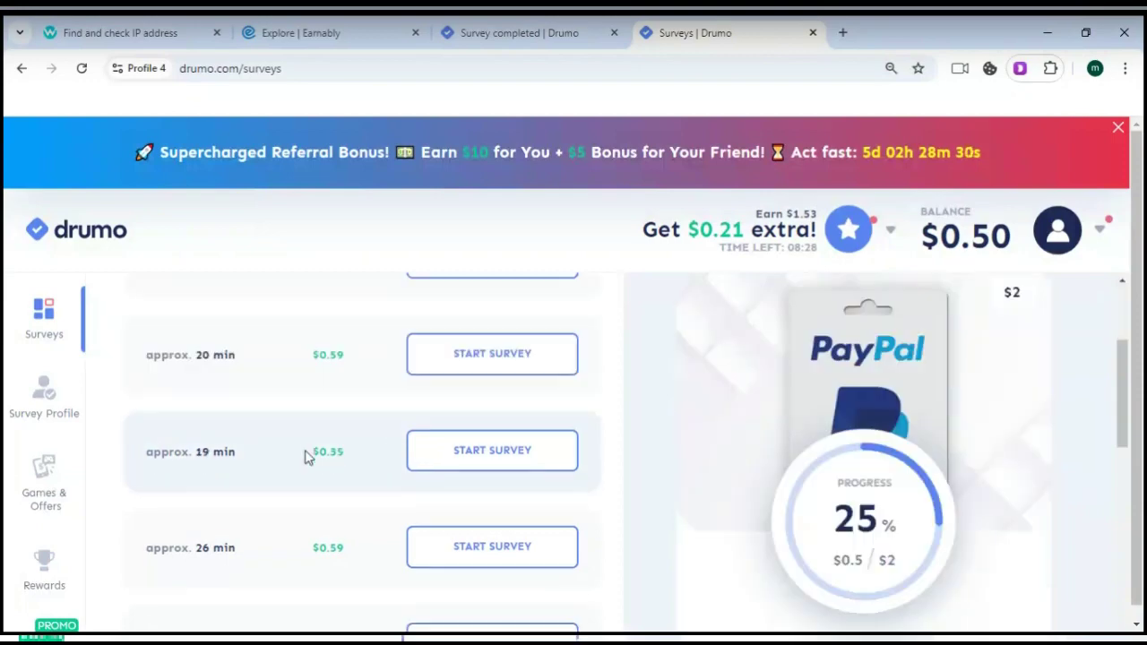
{"action": "scroll", "coordinate": [314, 459], "scroll_direction": "down", "scroll_amount": 1}
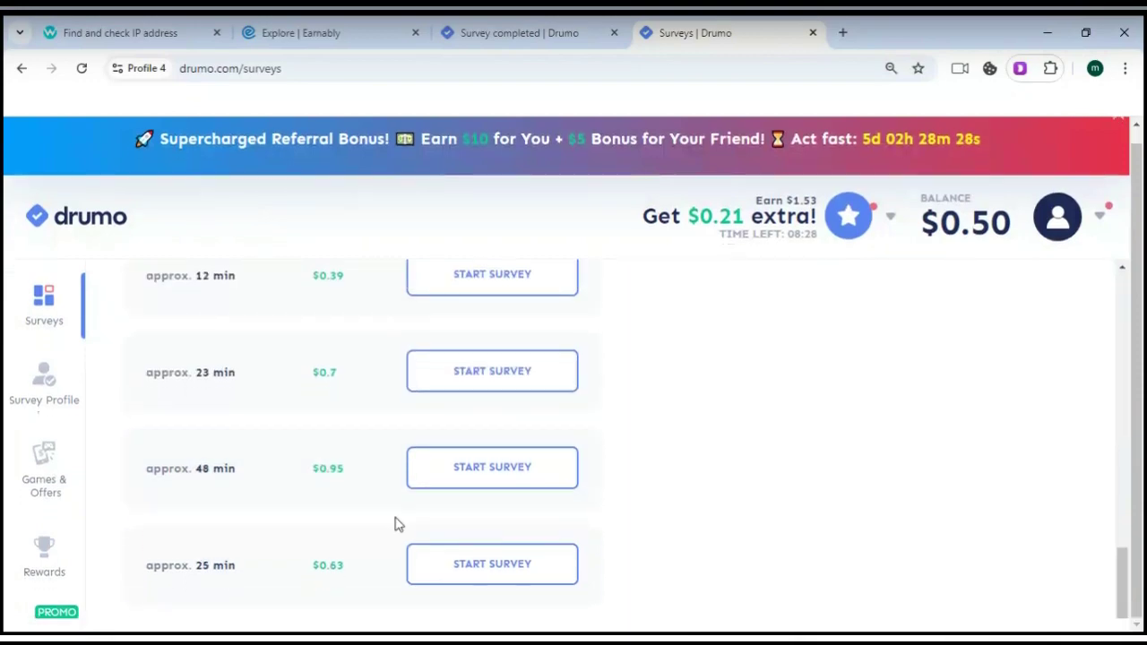
{"action": "scroll", "coordinate": [450, 560], "scroll_direction": "up", "scroll_amount": 4}
{"action": "scroll", "coordinate": [450, 559], "scroll_direction": "up", "scroll_amount": 5}
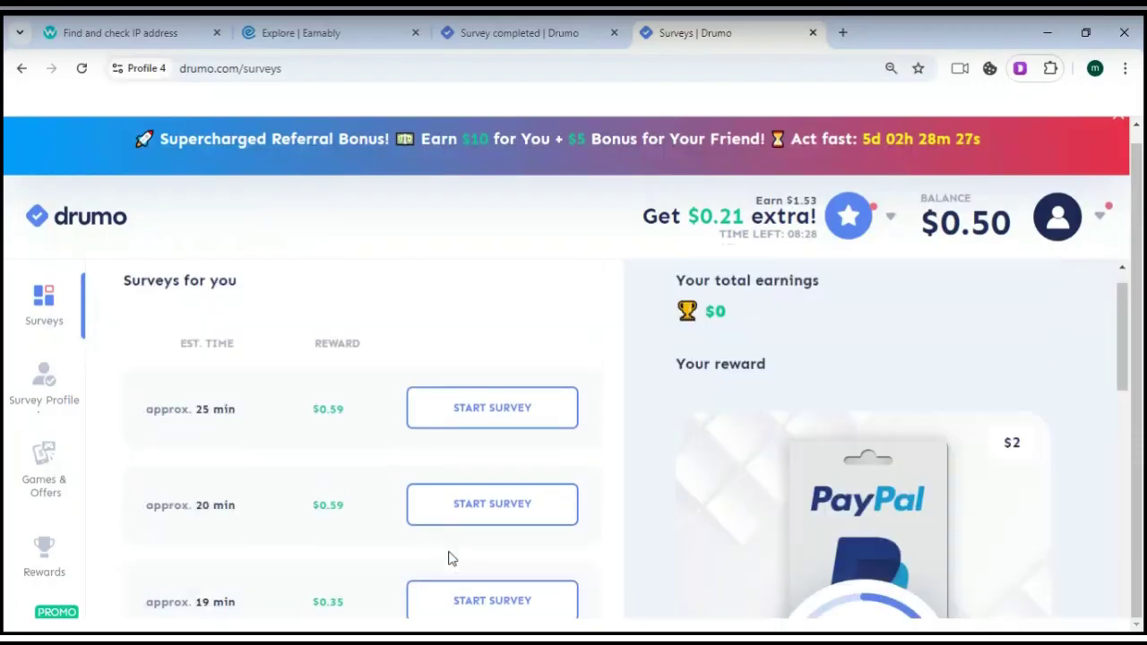
{"action": "scroll", "coordinate": [343, 484], "scroll_direction": "down", "scroll_amount": 5}
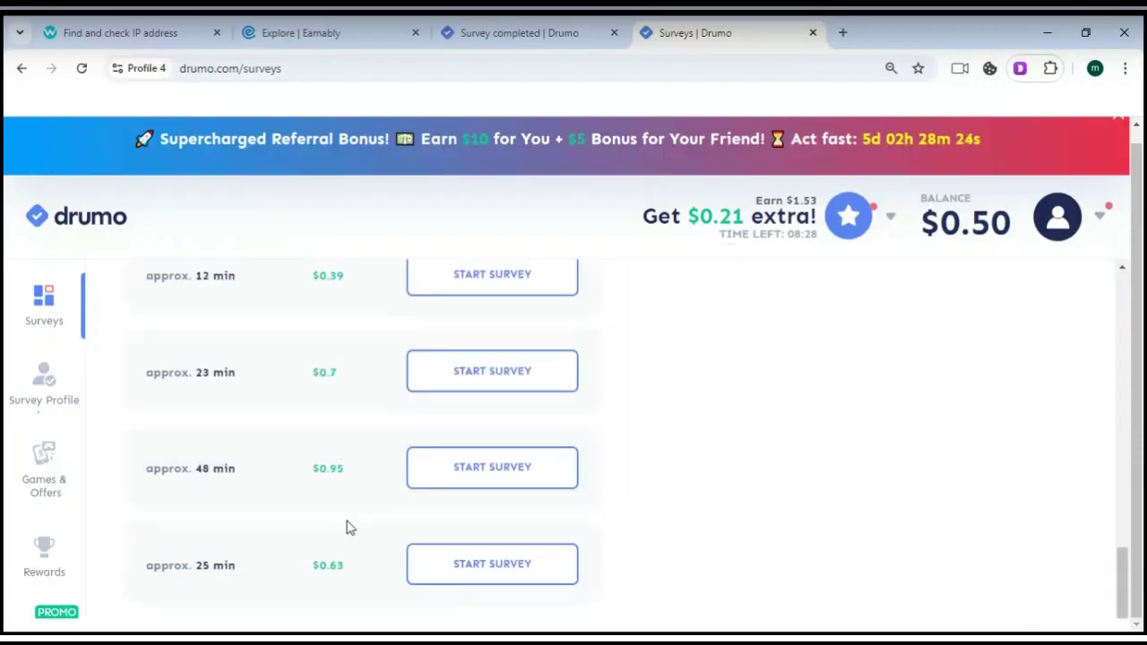
Step: Open the Survey Profile and review how far each category is completed, from Employment to Travel & Transportation
{"action": "left_click", "coordinate": [40, 397]}
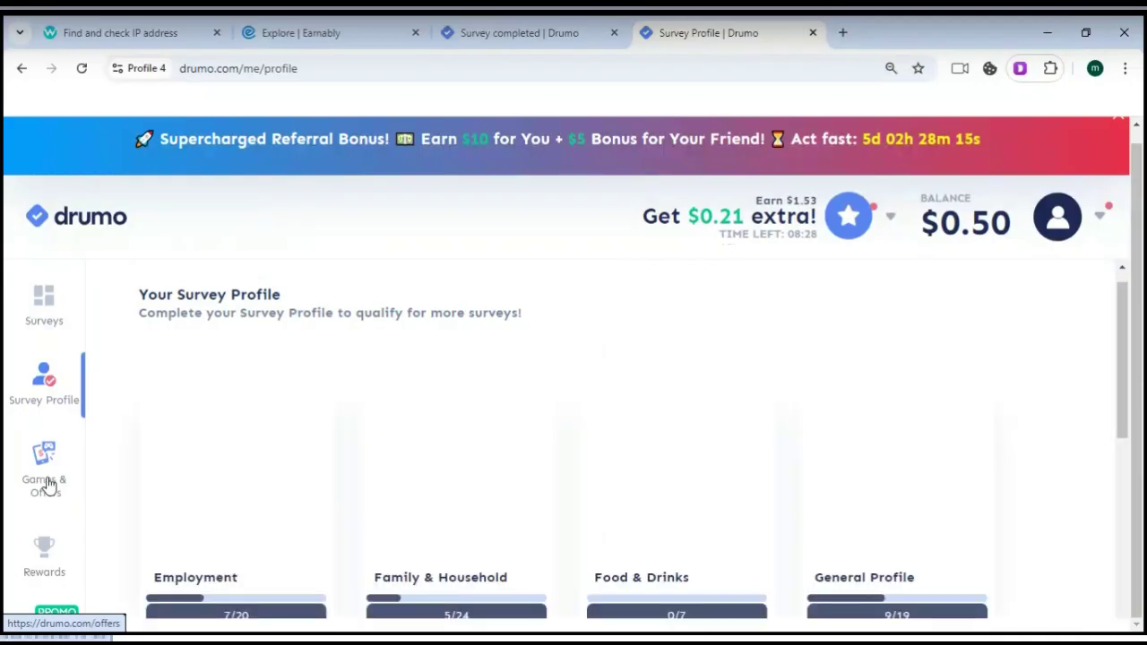
{"action": "scroll", "coordinate": [671, 464], "scroll_direction": "down", "scroll_amount": 5}
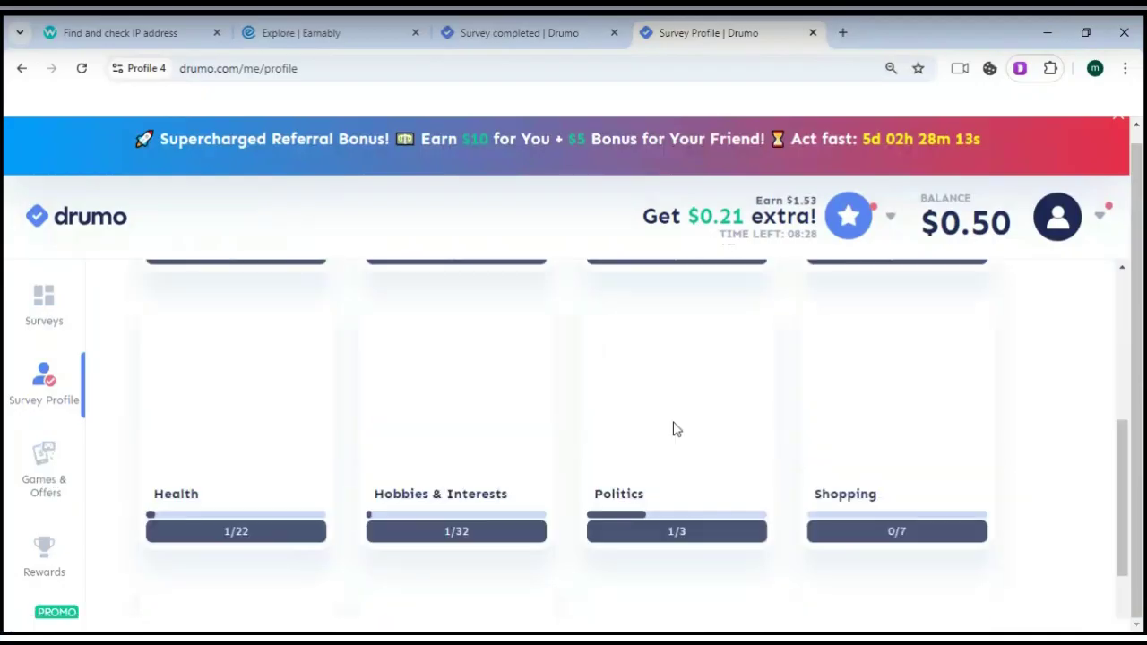
{"action": "scroll", "coordinate": [677, 428], "scroll_direction": "down", "scroll_amount": 1}
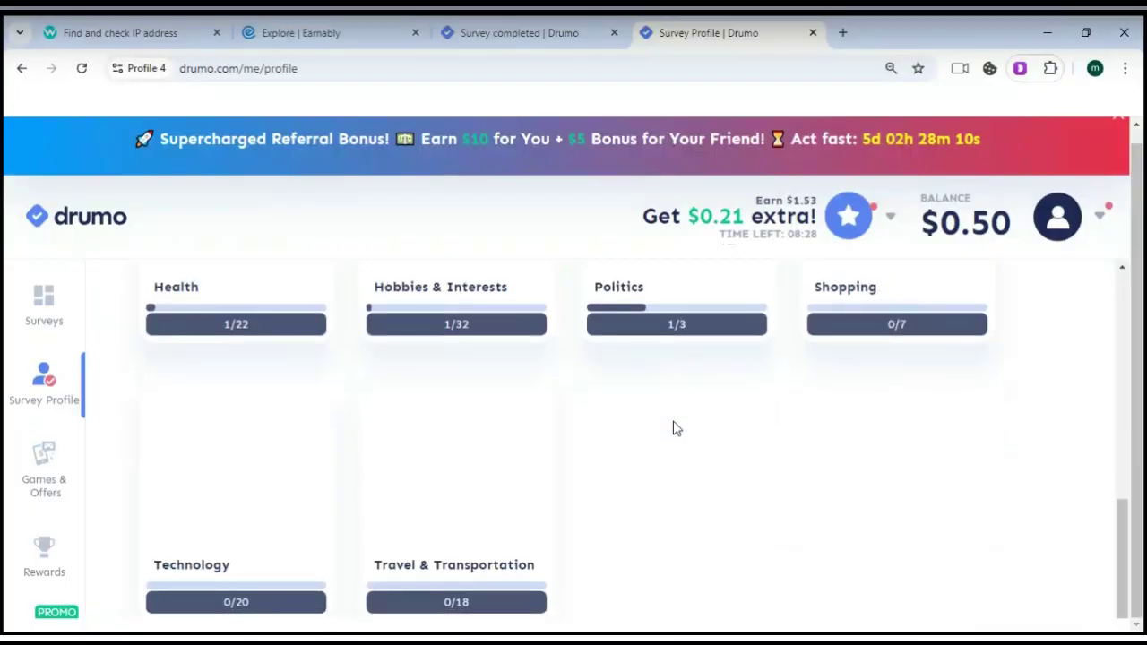
{"action": "scroll", "coordinate": [451, 453], "scroll_direction": "up", "scroll_amount": 7}
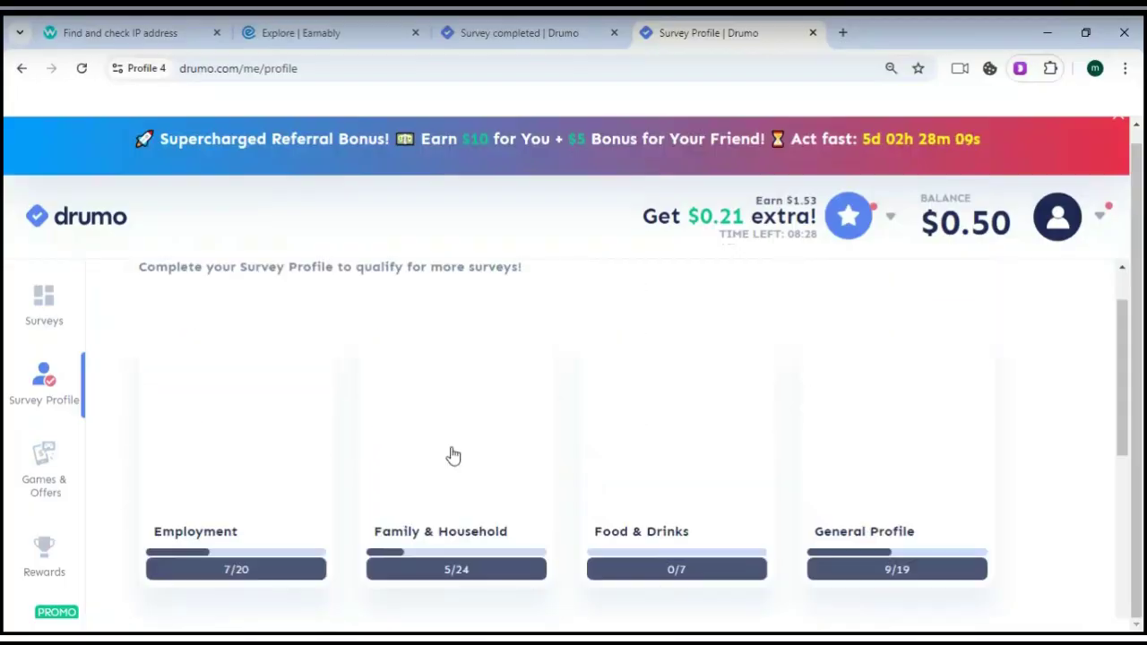
{"action": "scroll", "coordinate": [260, 460], "scroll_direction": "down", "scroll_amount": 3}
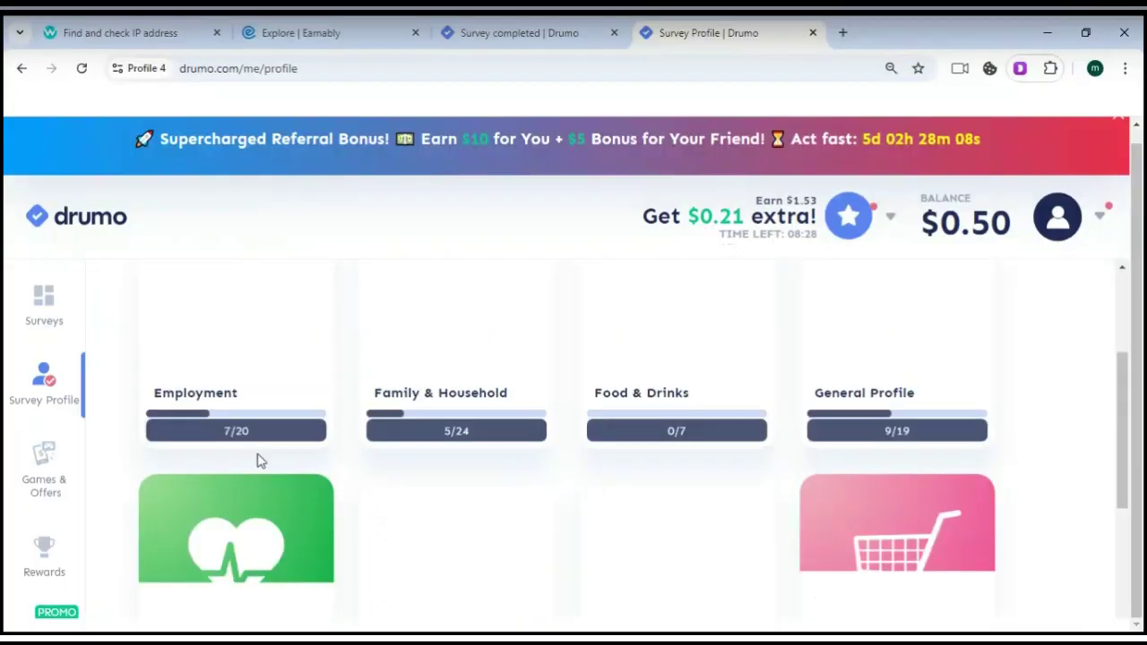
{"action": "scroll", "coordinate": [257, 461], "scroll_direction": "down", "scroll_amount": 4}
Step: Open the rewards list, compare the PayPal, gift card and Survey Boost options, and view the $2 PayPal reward's details
{"action": "left_click", "coordinate": [49, 555]}
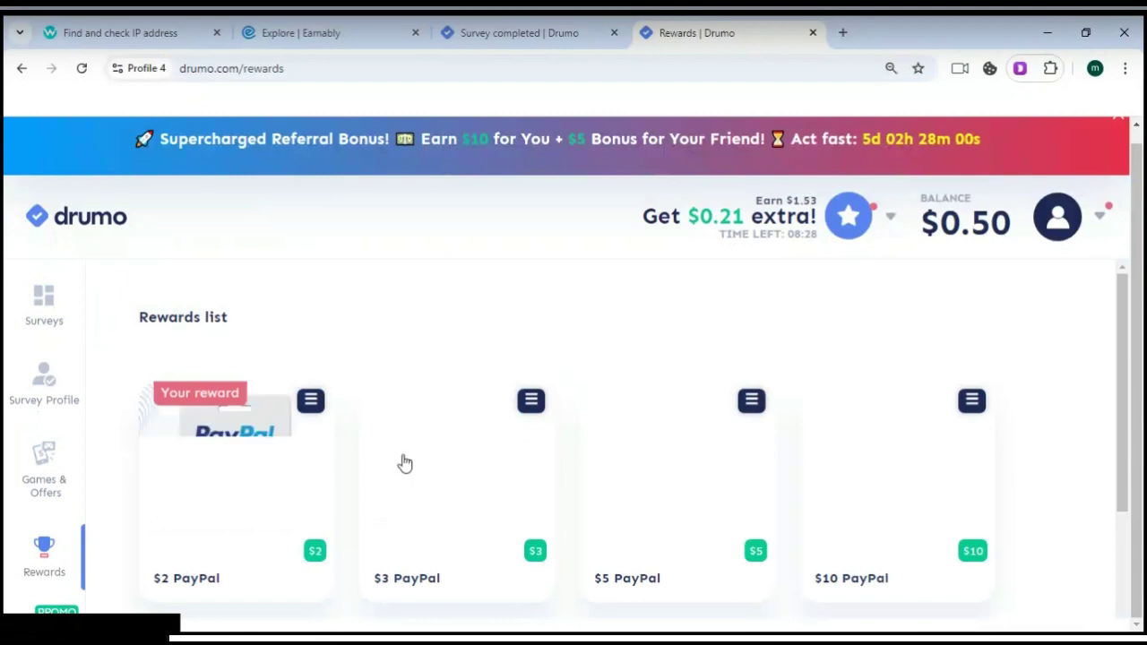
{"action": "scroll", "coordinate": [404, 456], "scroll_direction": "down", "scroll_amount": 2}
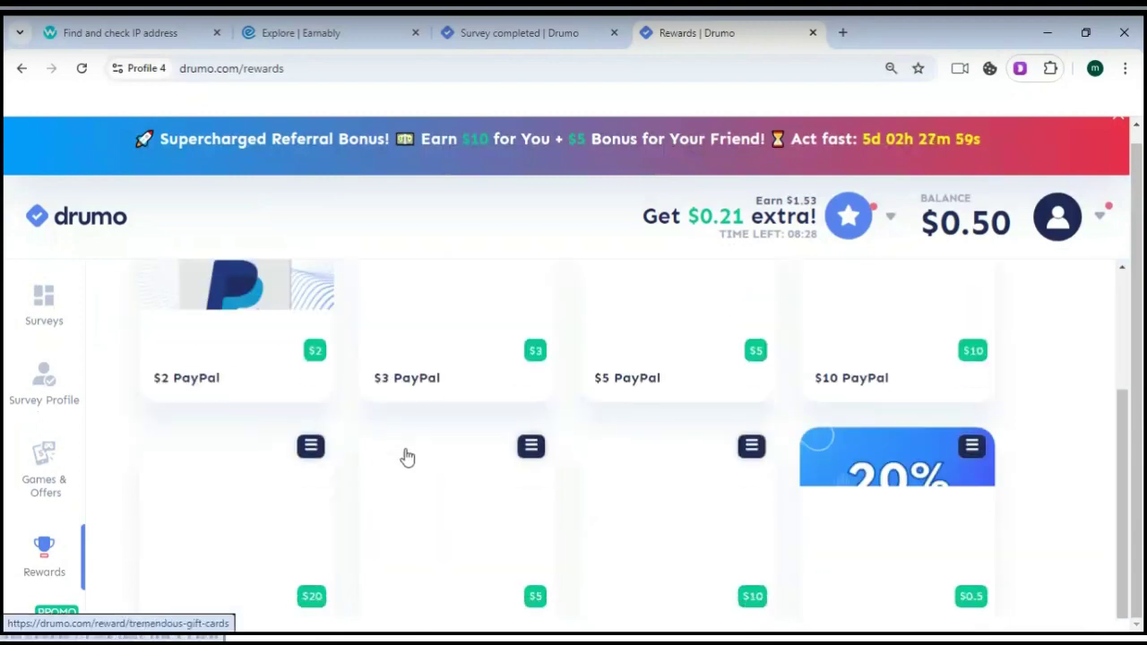
{"action": "scroll", "coordinate": [403, 455], "scroll_direction": "down", "scroll_amount": 1}
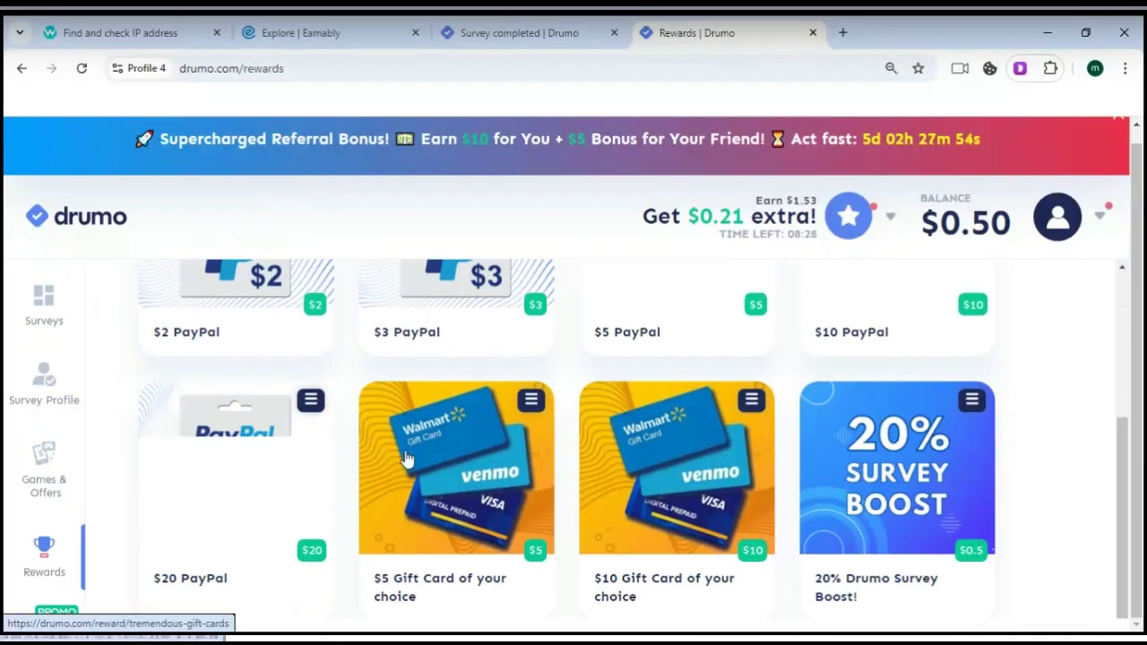
{"action": "scroll", "coordinate": [405, 457], "scroll_direction": "up", "scroll_amount": 1}
{"action": "scroll", "coordinate": [405, 457], "scroll_direction": "up", "scroll_amount": 1}
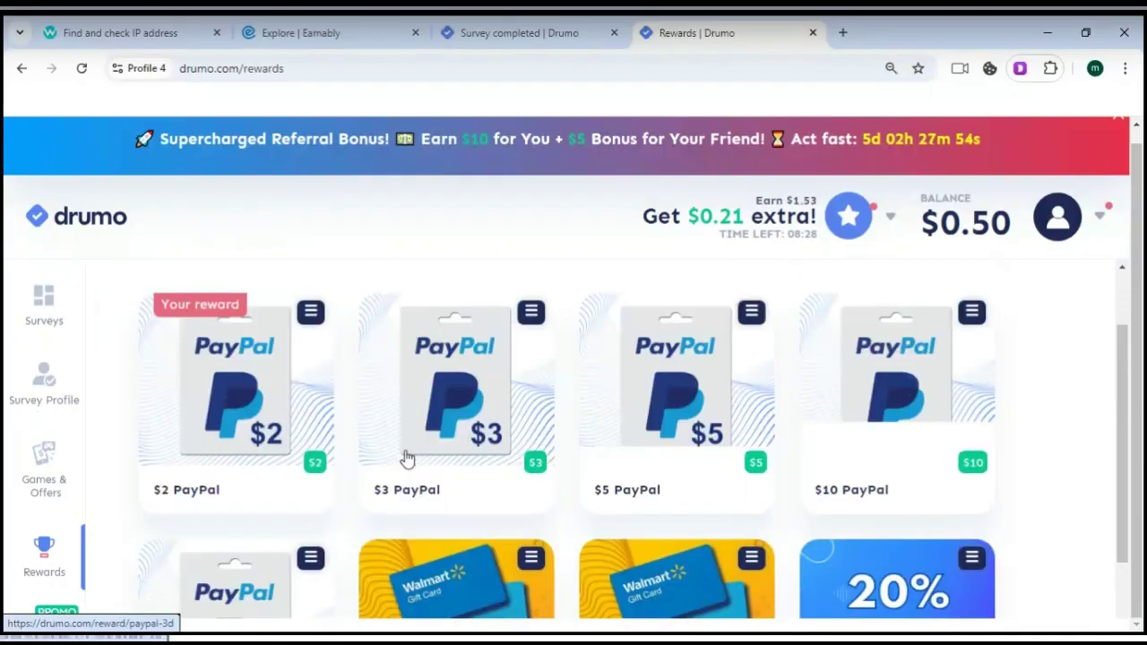
{"action": "scroll", "coordinate": [405, 457], "scroll_direction": "down", "scroll_amount": 2}
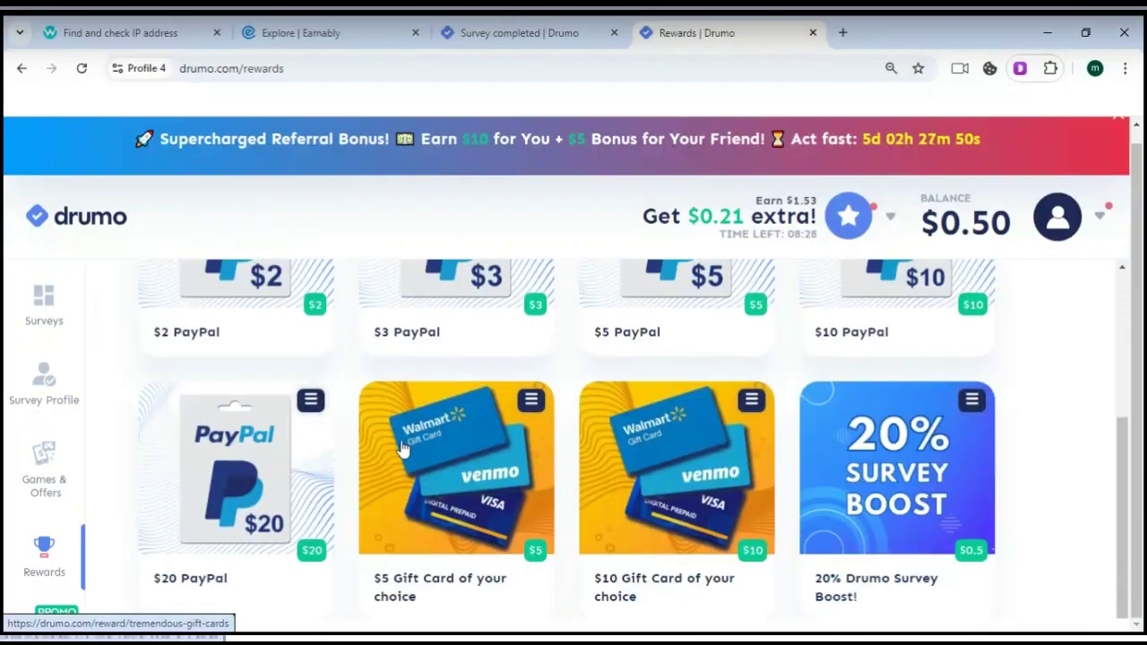
{"action": "scroll", "coordinate": [405, 457], "scroll_direction": "up", "scroll_amount": 2}
{"action": "scroll", "coordinate": [403, 448], "scroll_direction": "up", "scroll_amount": 1}
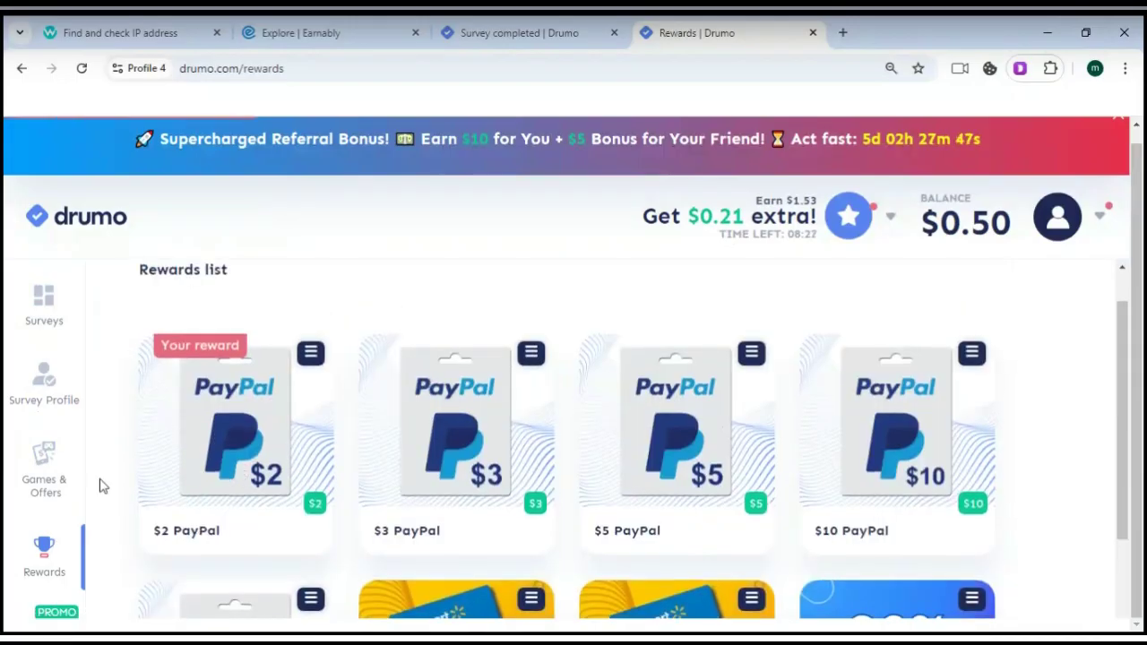
{"action": "scroll", "coordinate": [100, 485], "scroll_direction": "down", "scroll_amount": 2}
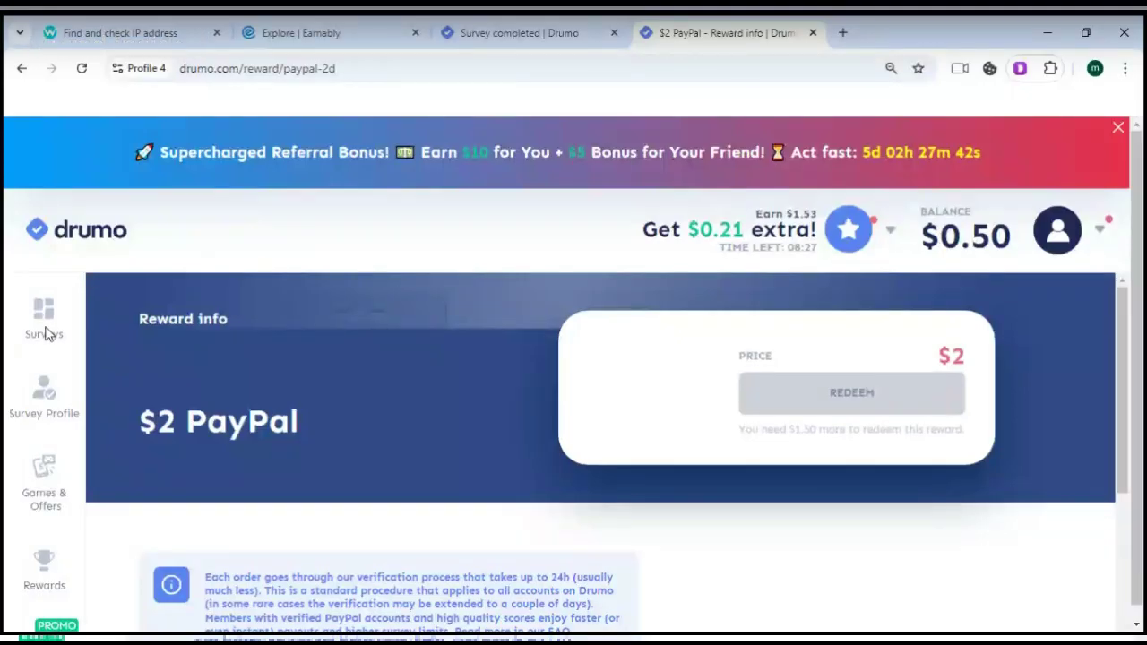
Step: Return to the surveys page and check the progress towards the $2 PayPal reward
{"action": "left_click", "coordinate": [47, 333]}
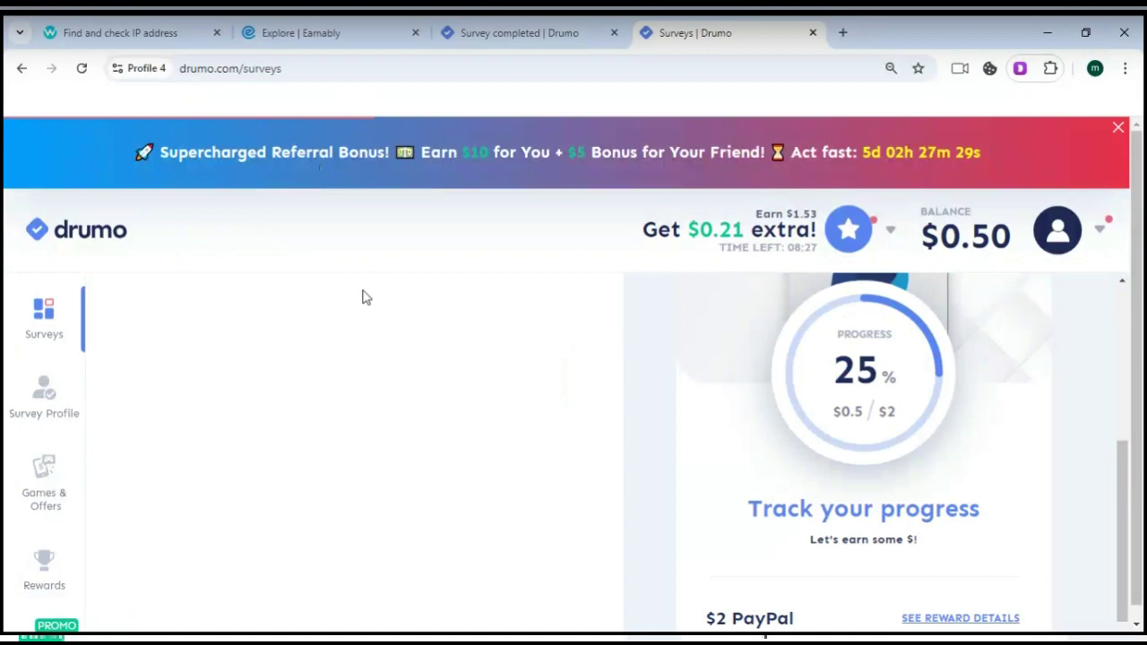
{"action": "scroll", "coordinate": [1075, 561], "scroll_direction": "down", "scroll_amount": 2}
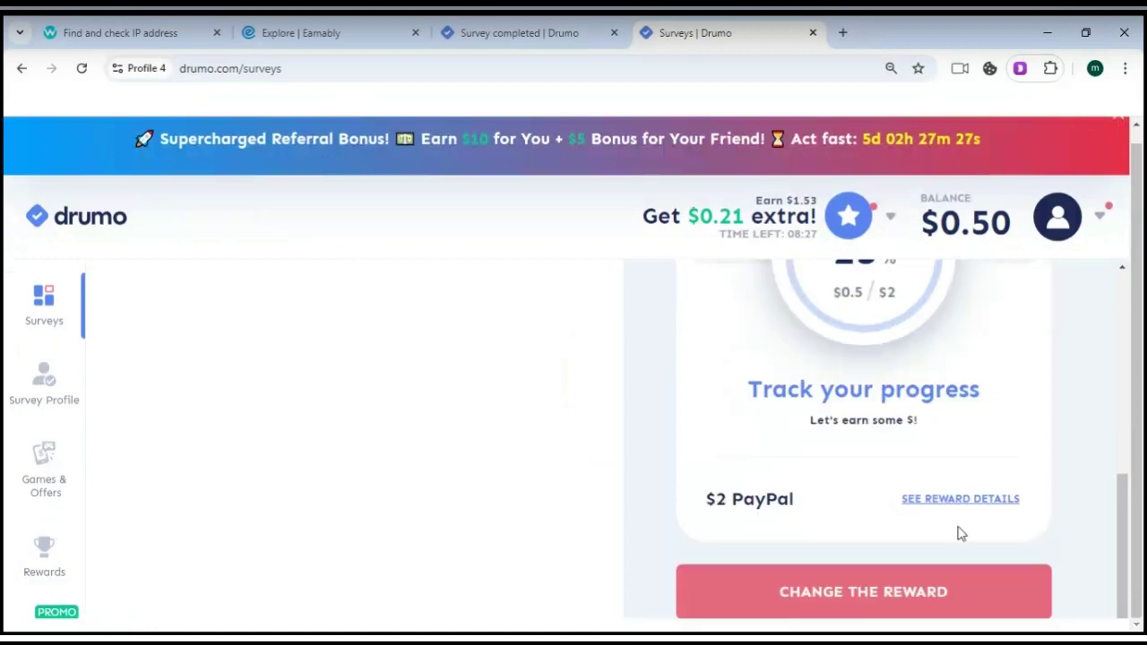
{"action": "scroll", "coordinate": [959, 533], "scroll_direction": "up", "scroll_amount": 4}
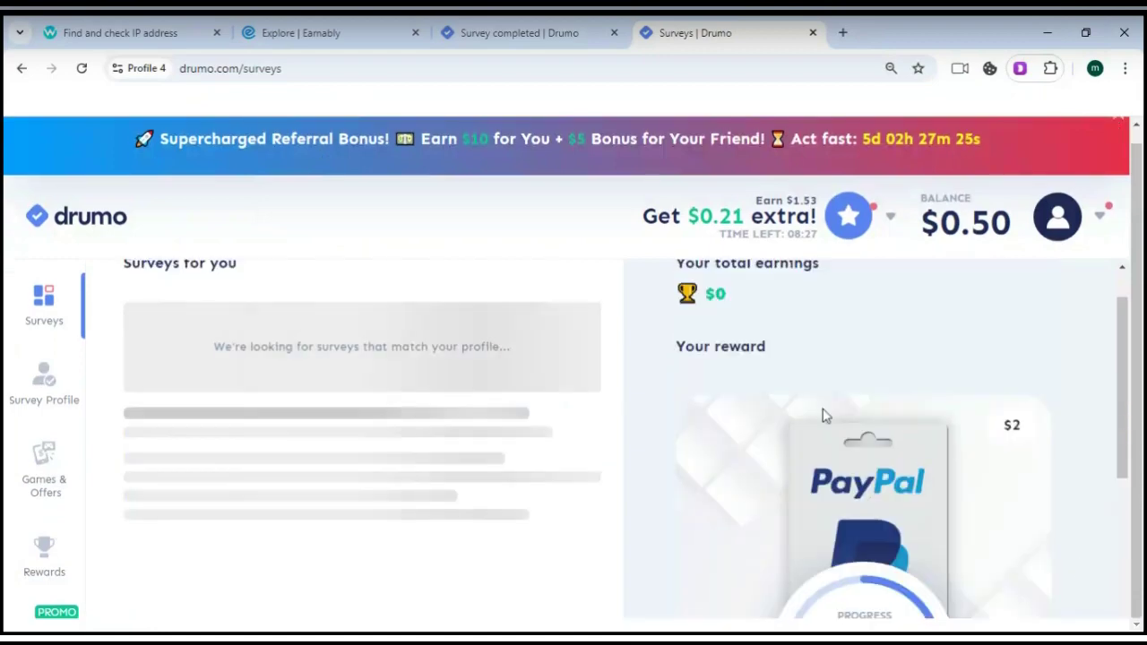